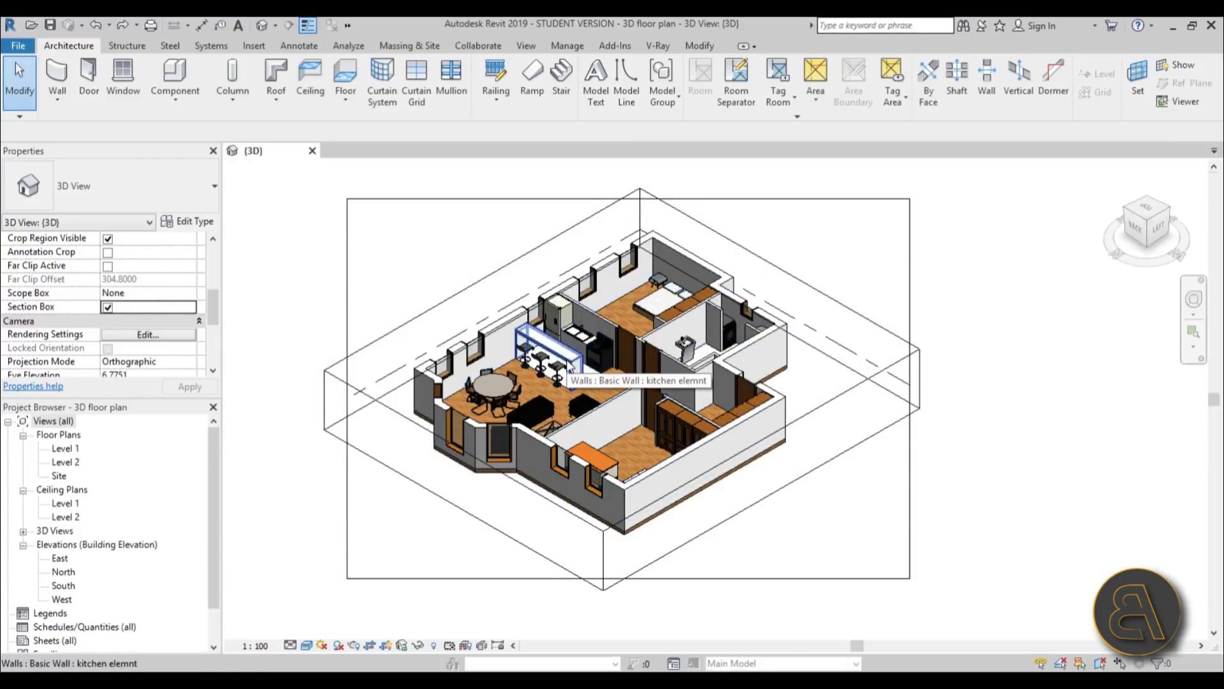
Step: Turn off Crop View, Crop Region Visible and Section Box for the 3D view
scroll(213, 315, "up", 2)
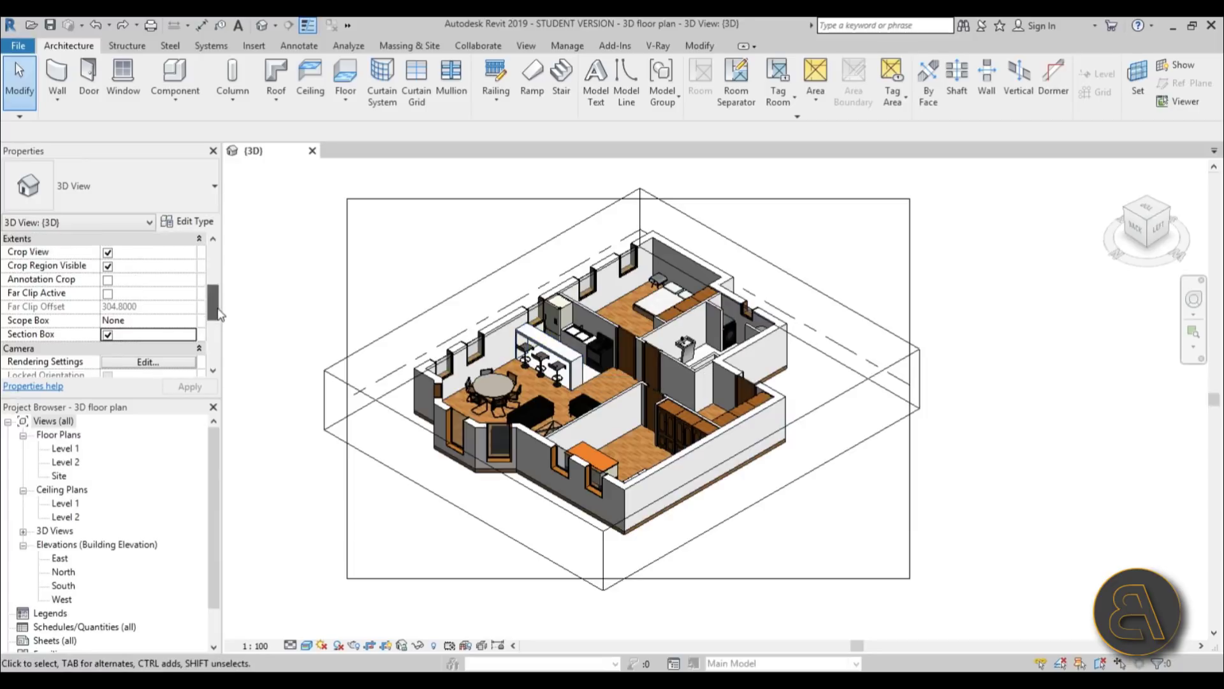
left_click(107, 294)
left_click(107, 307)
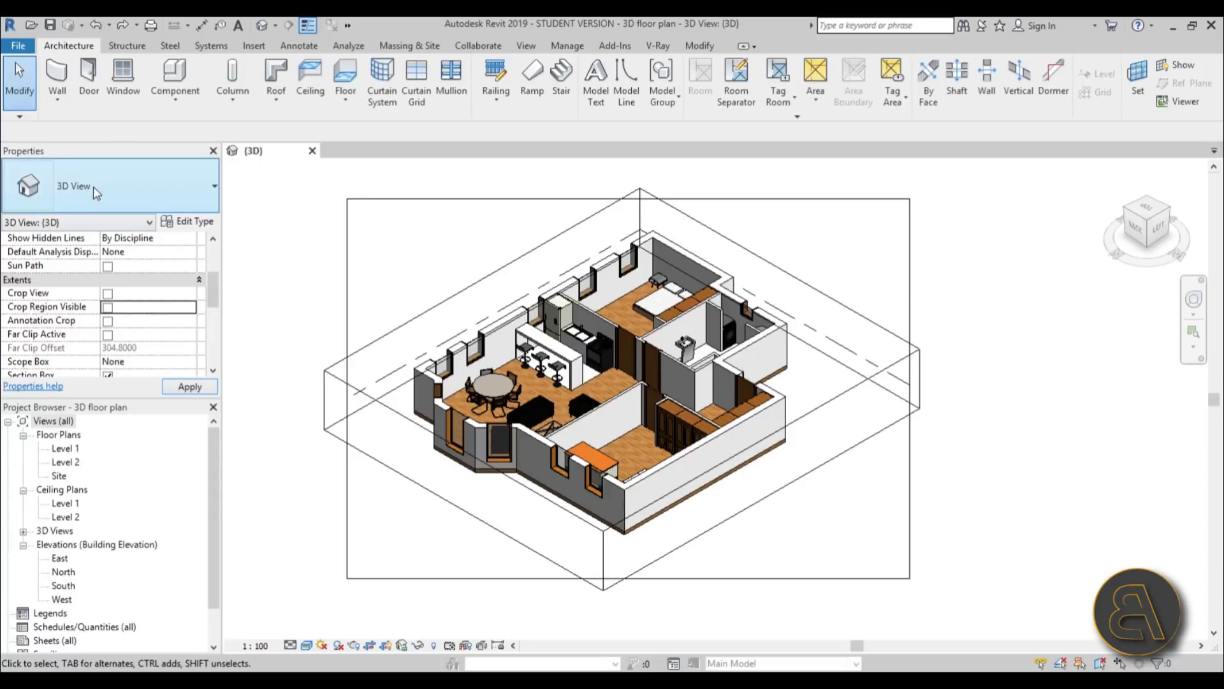
scroll(159, 322, "down", 1)
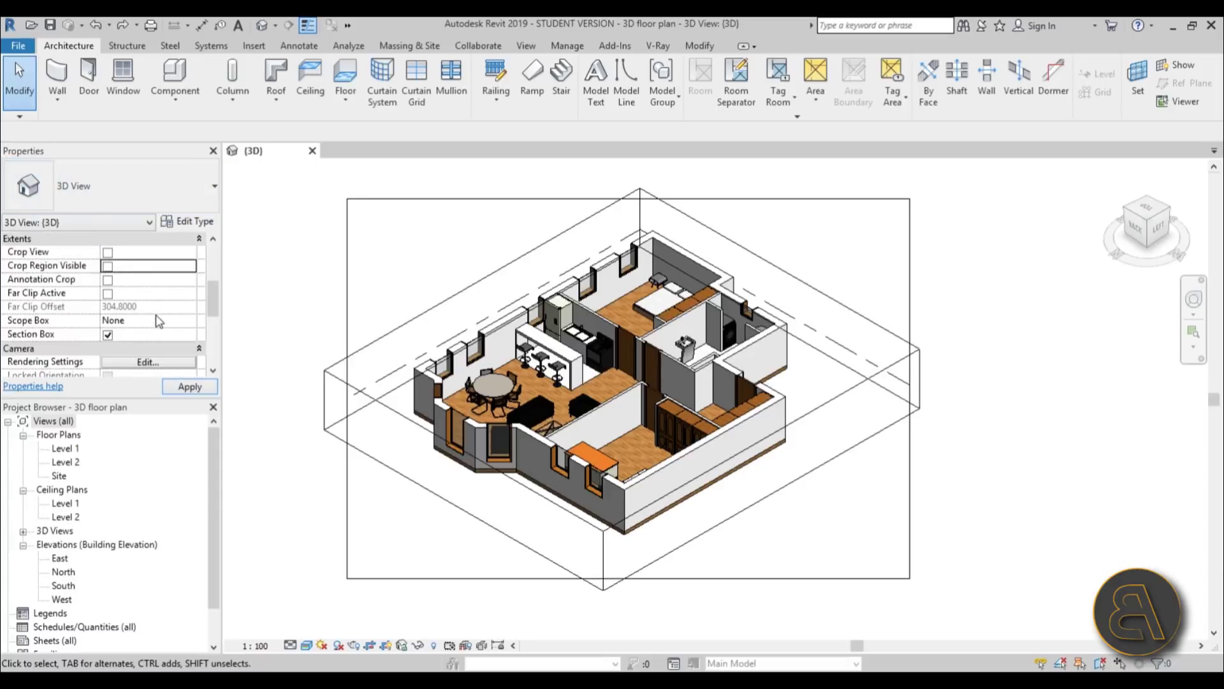
left_click(108, 335)
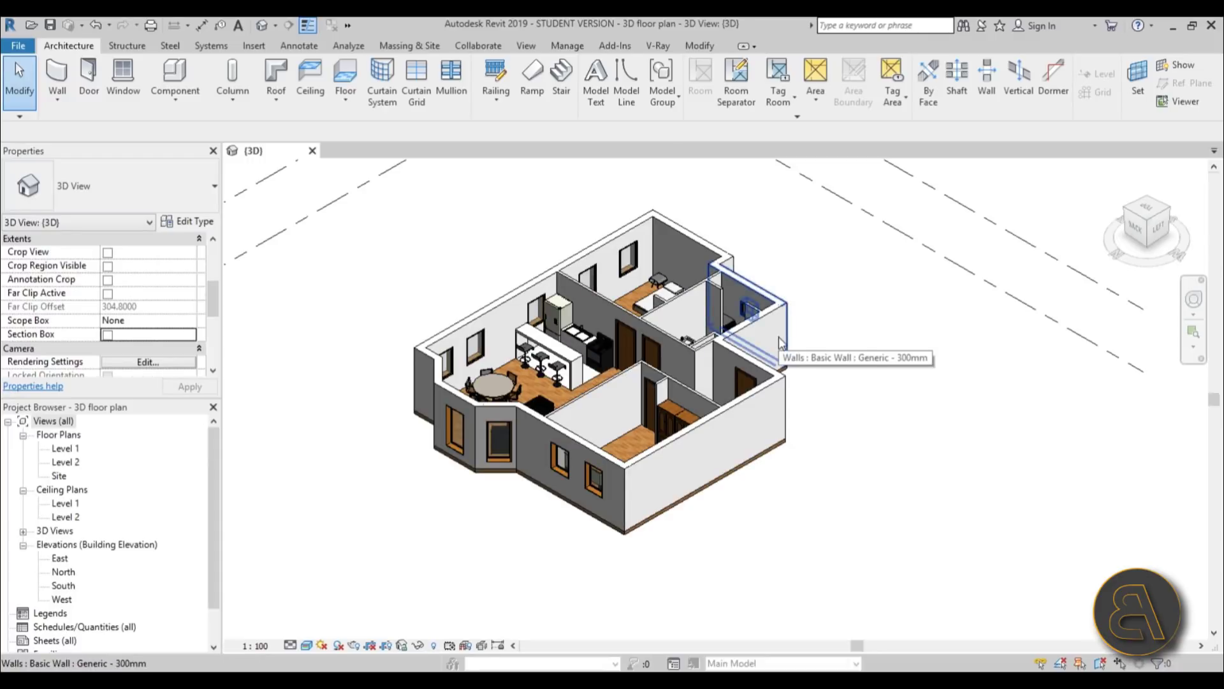
scroll(816, 512, "down", 2)
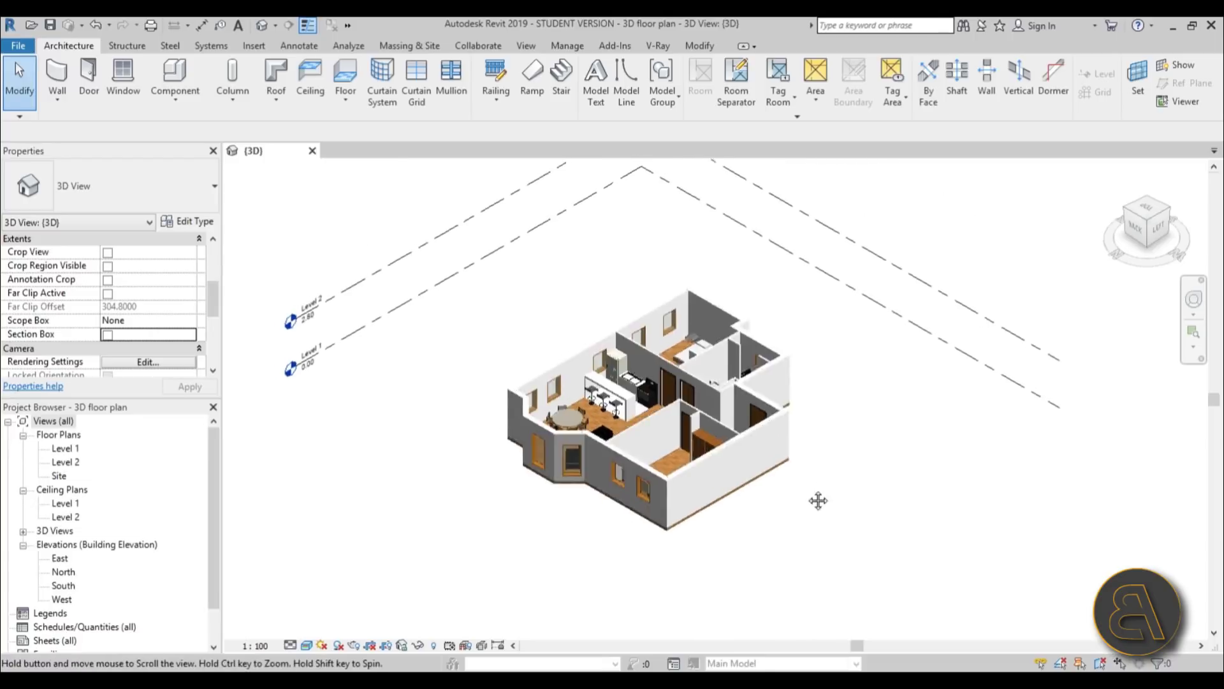
scroll(820, 500, "up", 2)
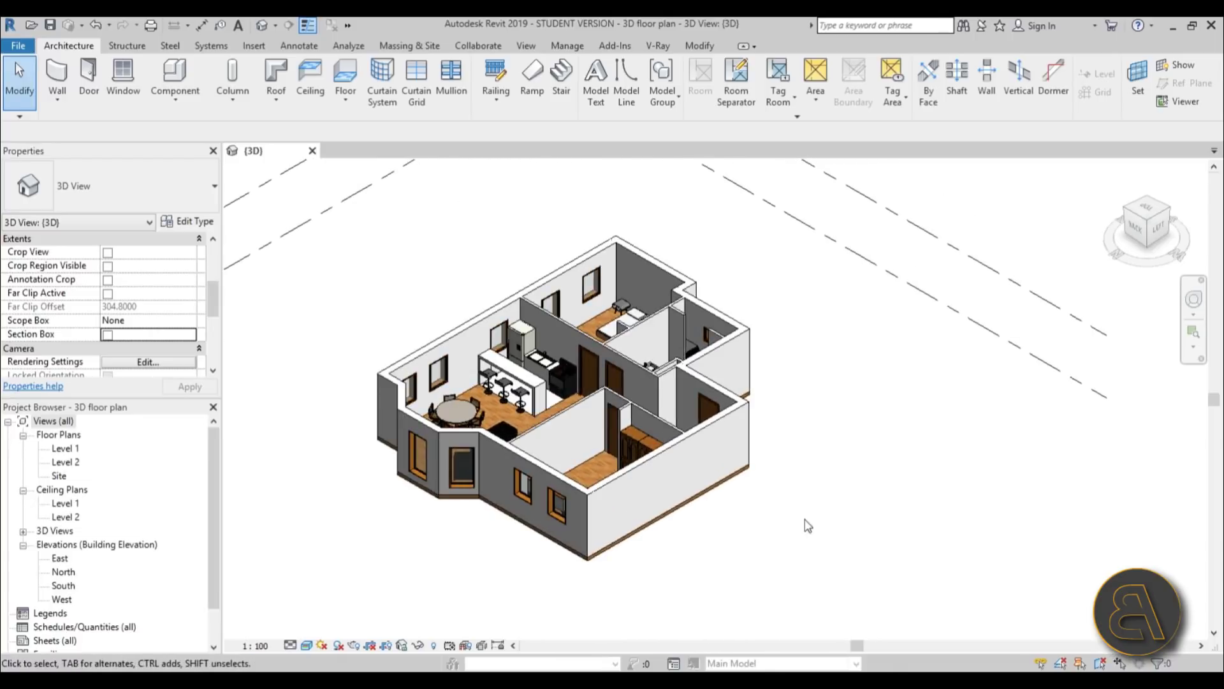
Step: Open the Level 1 floor plan and draw a horizontal building section through the kitchen and hallway, extending past both exterior walls
double_click(64, 448)
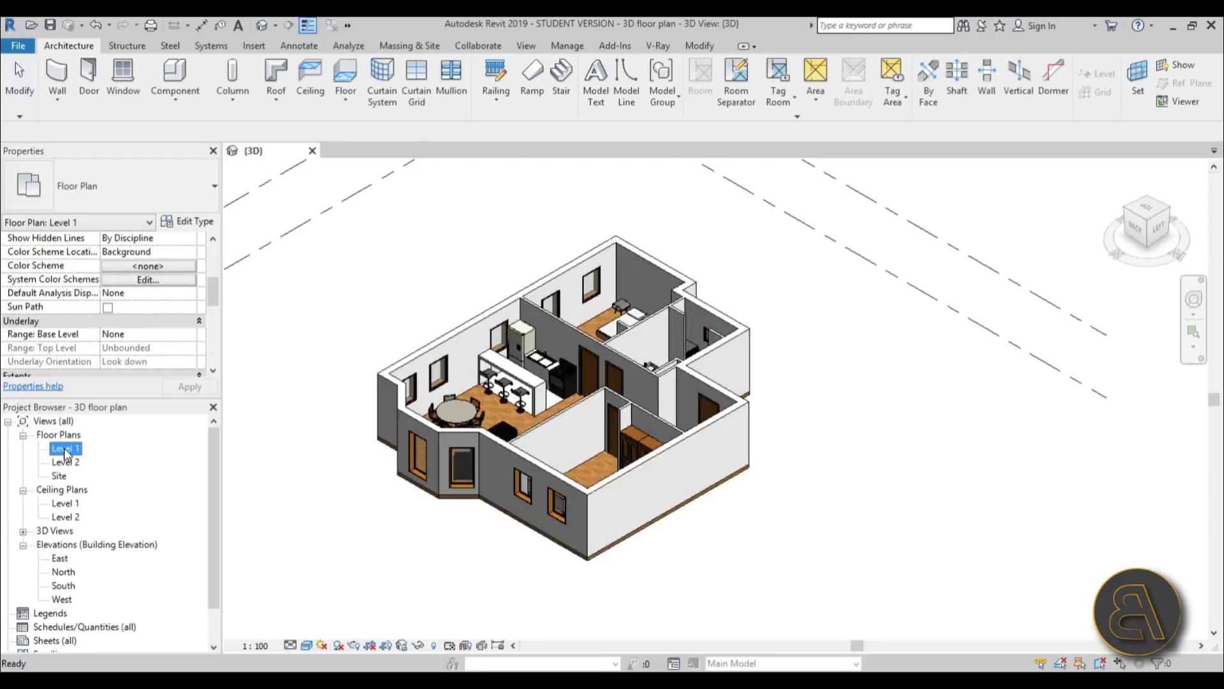
scroll(781, 340, "up", 2)
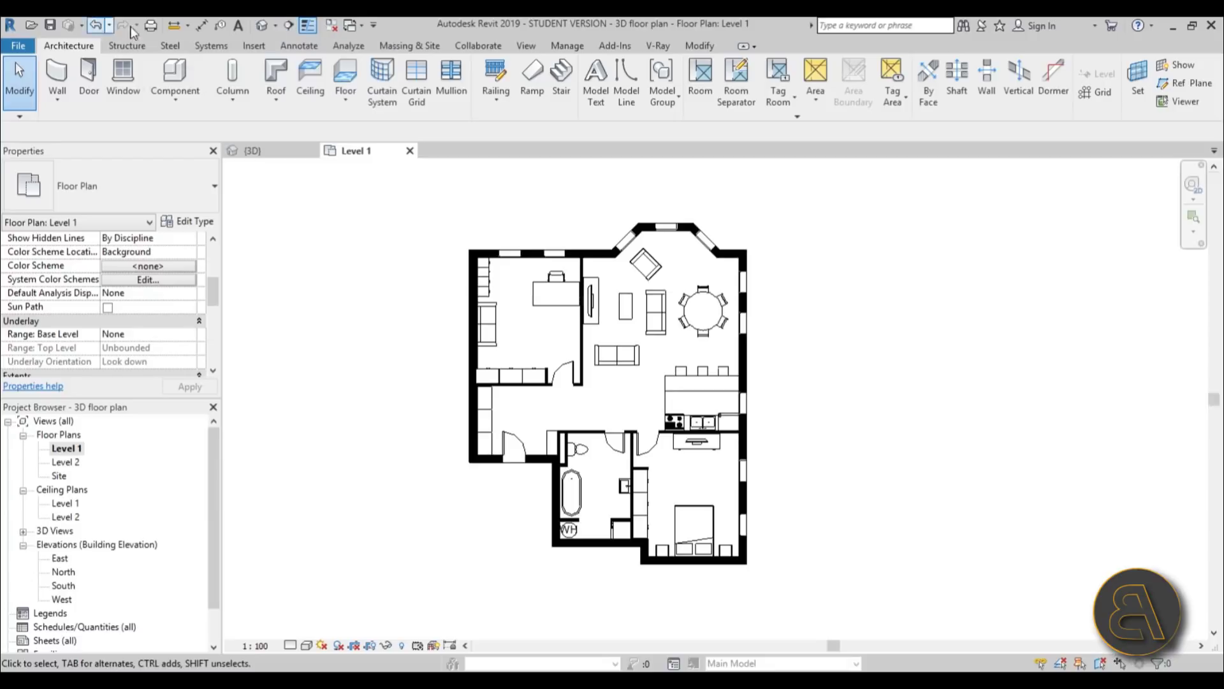
left_click(288, 26)
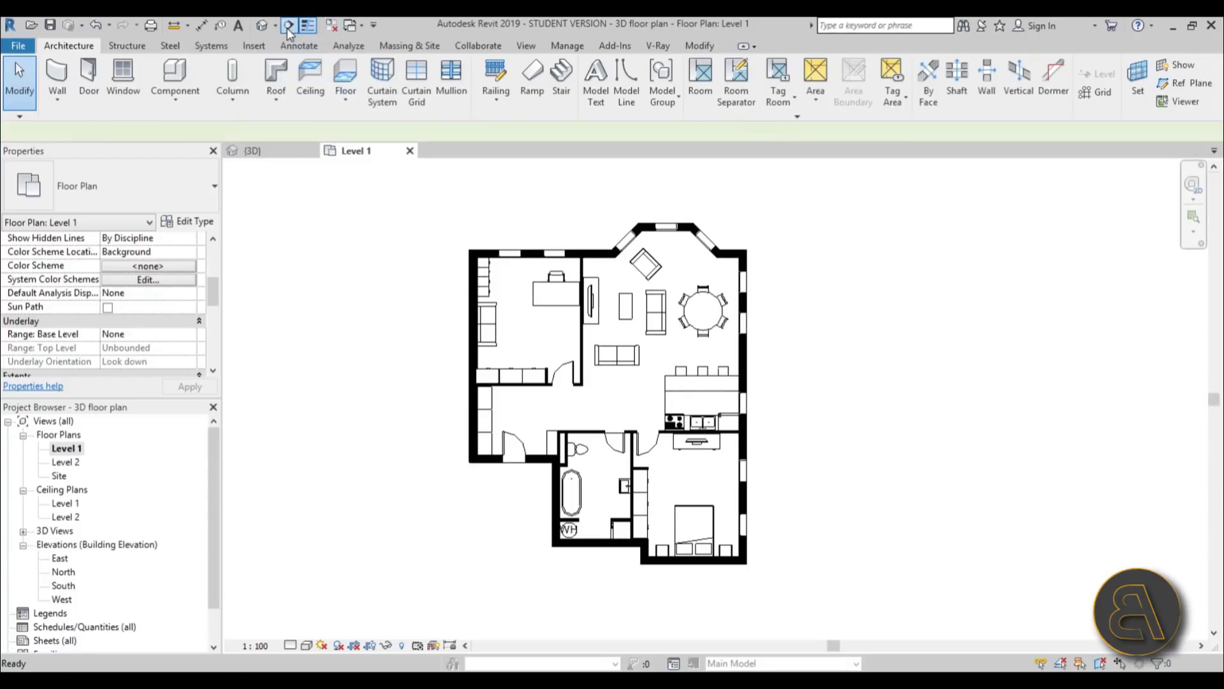
left_click(403, 403)
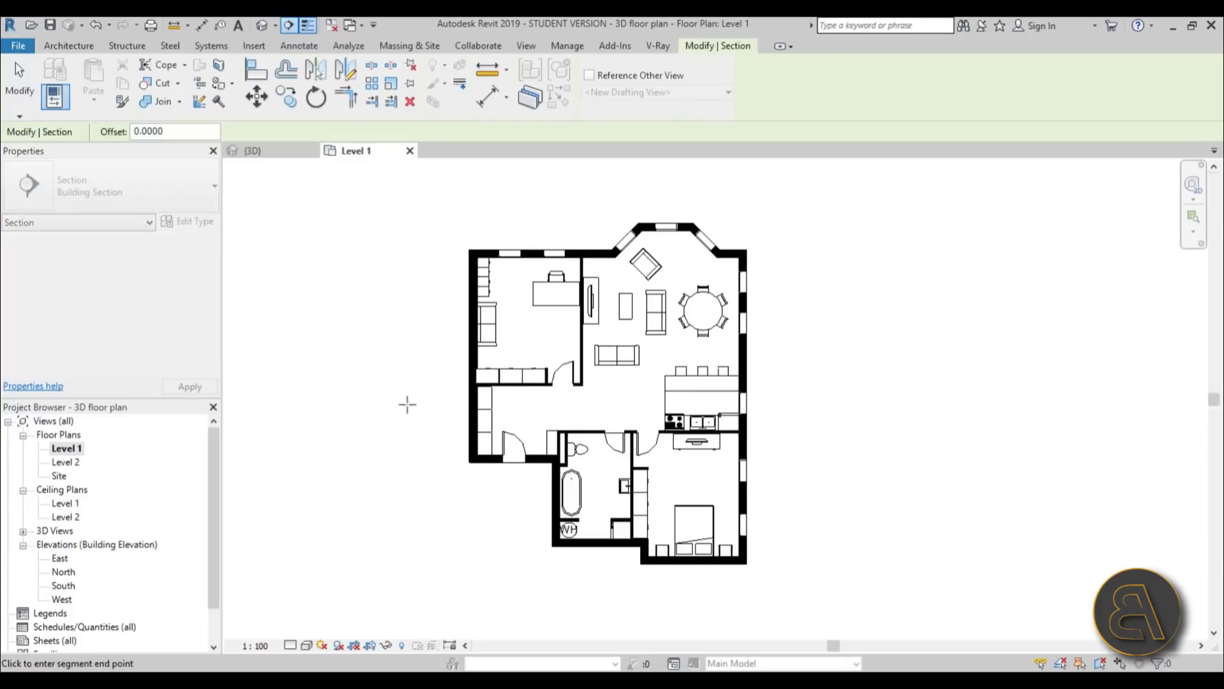
left_click(810, 403)
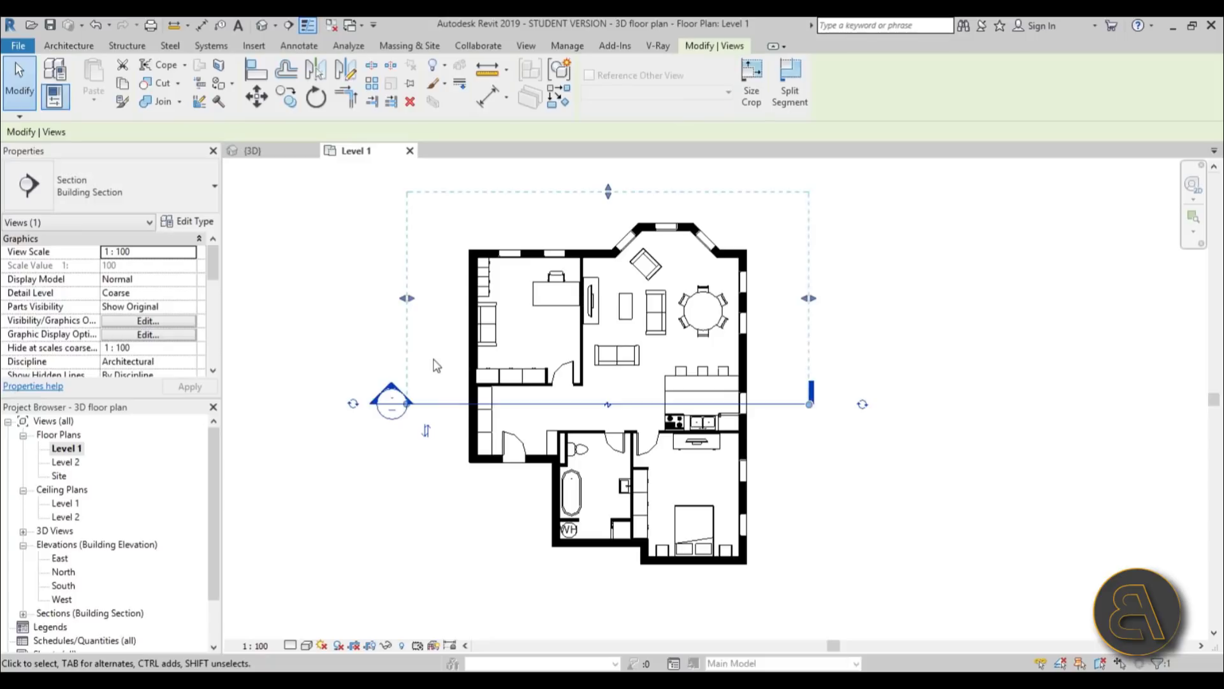
Step: Adjust the section's side extents slightly and set its far clip depth just beyond the bay window
mouse_move(409, 305)
left_mouse_down()
mouse_move(375, 302)
mouse_move(410, 302)
left_mouse_up()
mouse_move(808, 298)
left_mouse_down()
mouse_move(793, 305)
mouse_move(815, 297)
left_mouse_up()
left_click_drag(612, 193, 614, 274)
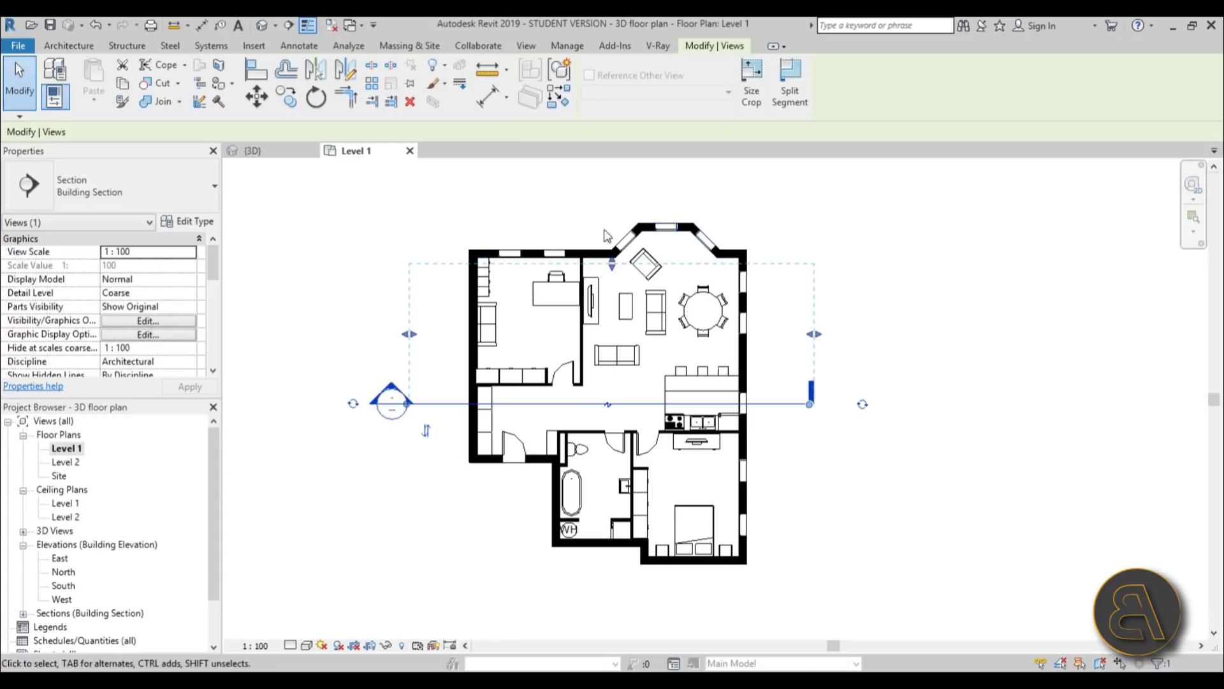
left_click_drag(612, 263, 614, 203)
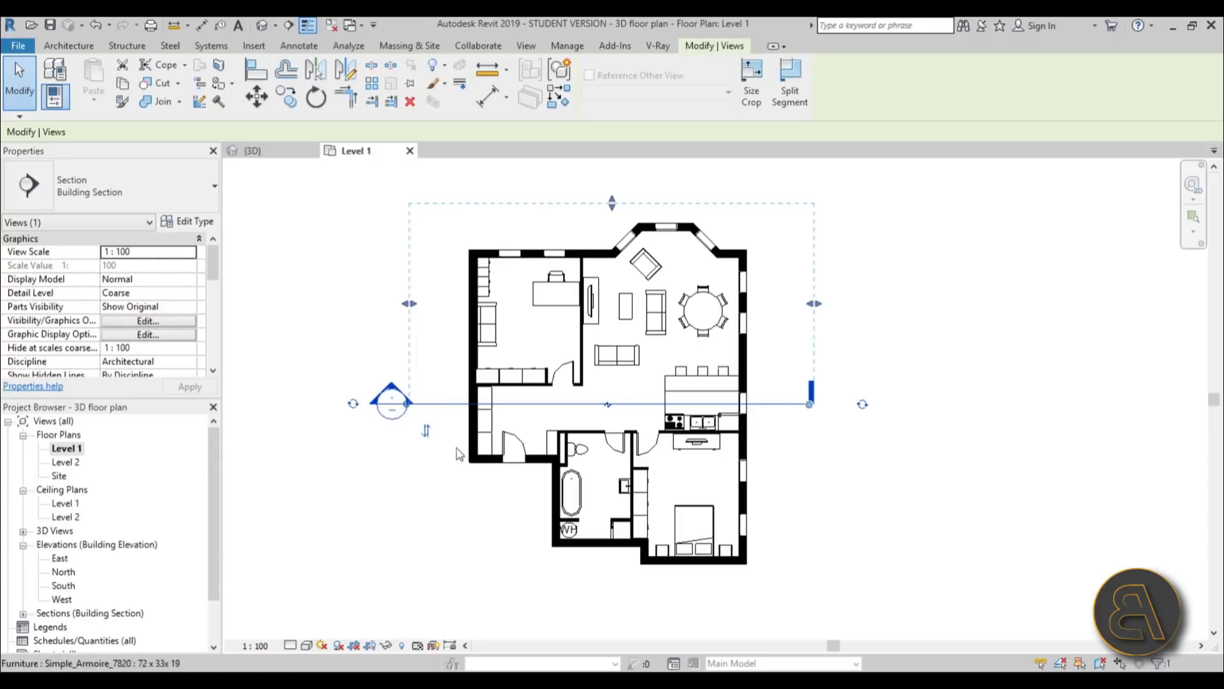
Step: Try flipping the section's viewing direction and cycling its tail and head symbols, restoring each one
left_click(427, 432)
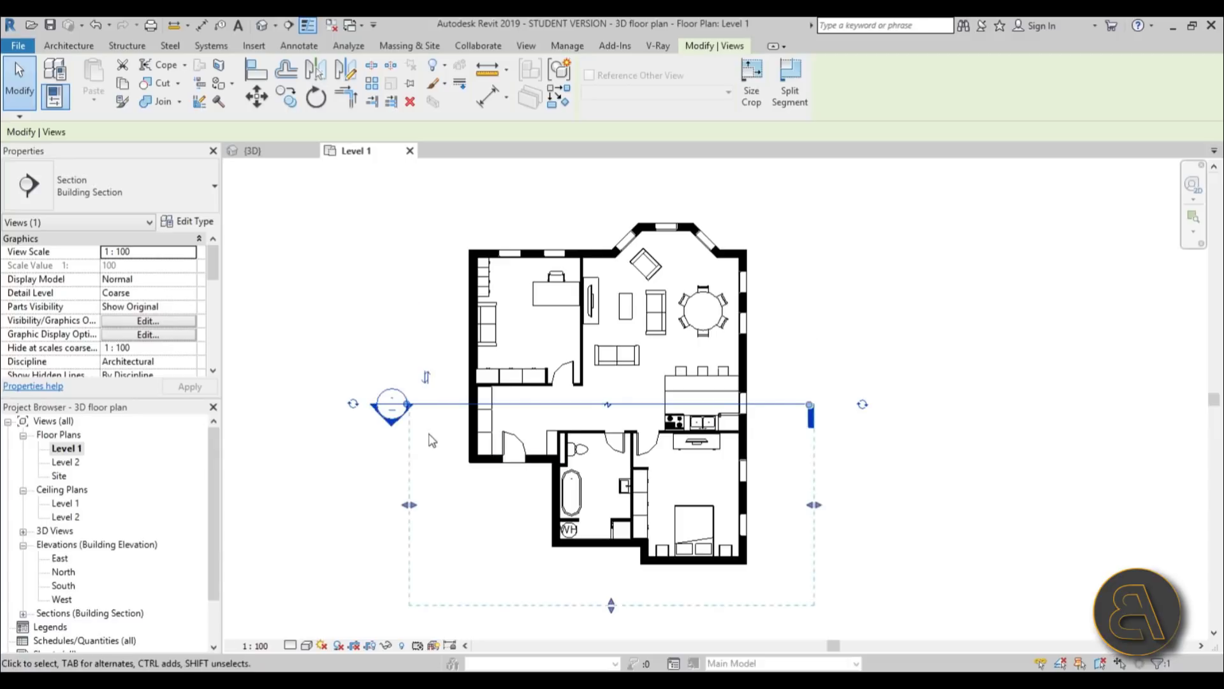
left_click(427, 378)
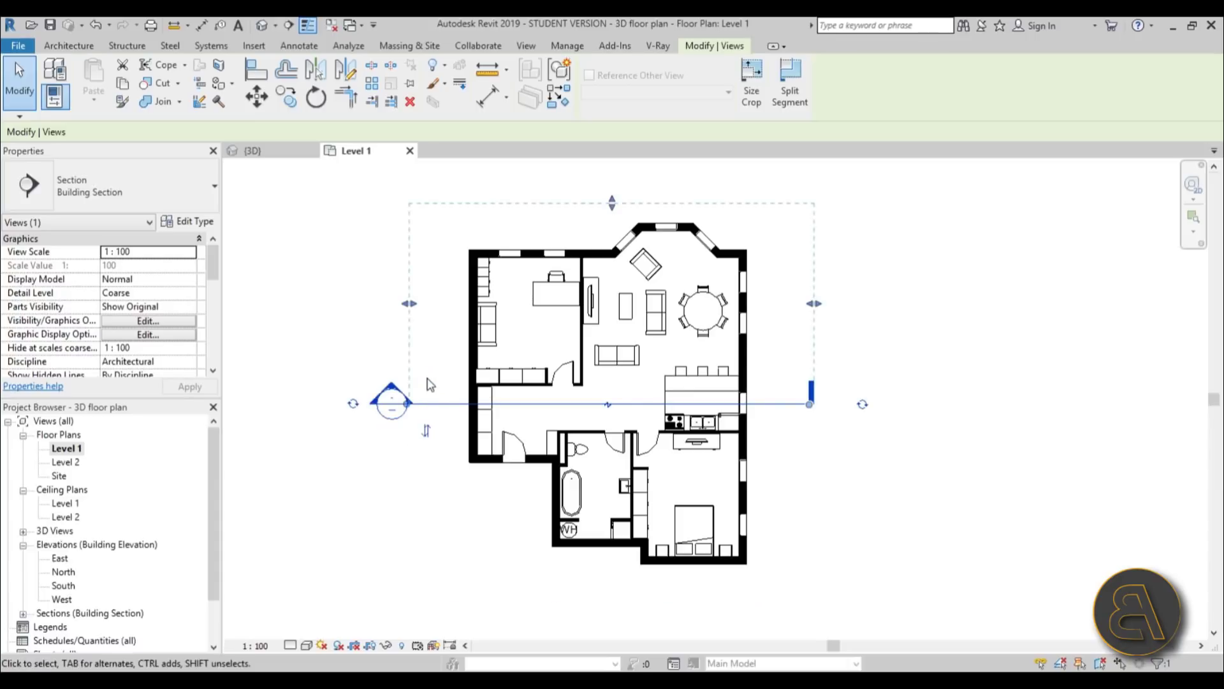
left_click(864, 407)
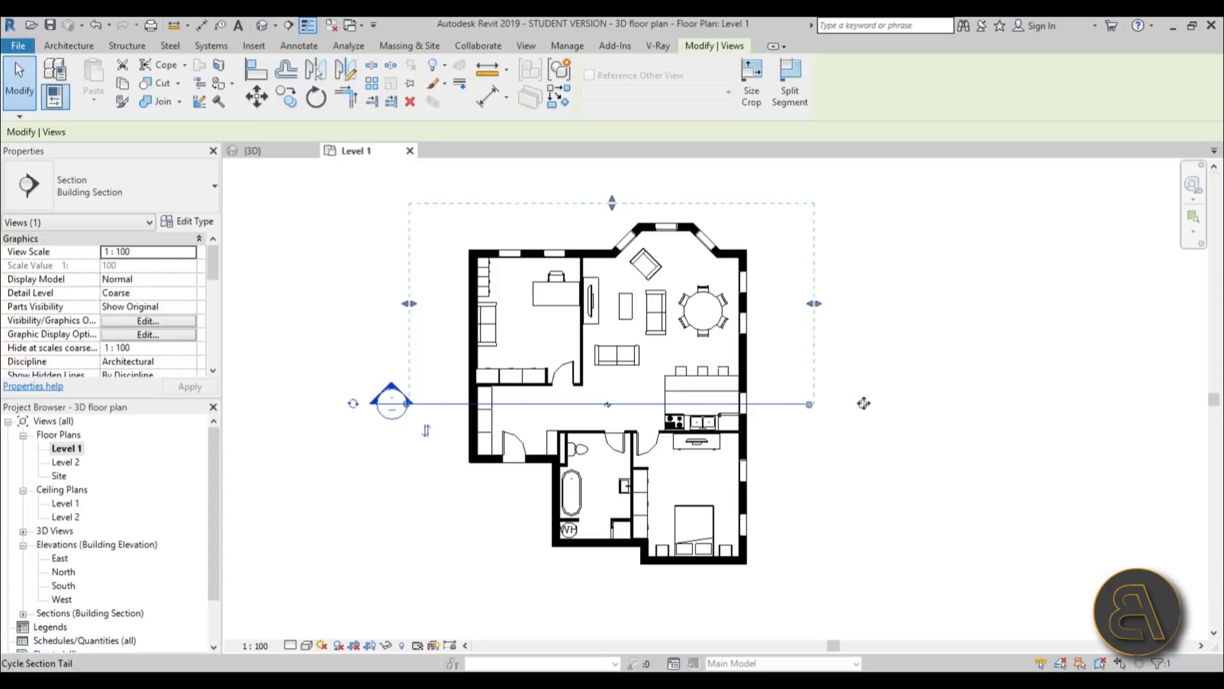
left_click(863, 408)
left_click(354, 405)
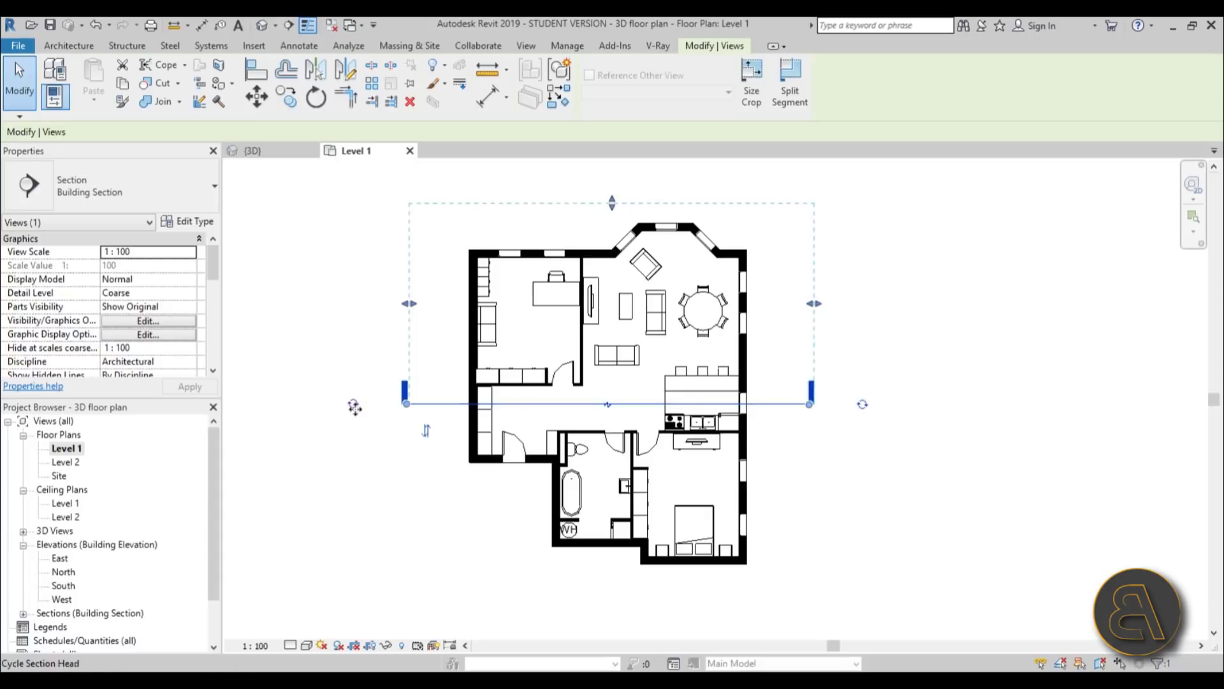
left_click(354, 404)
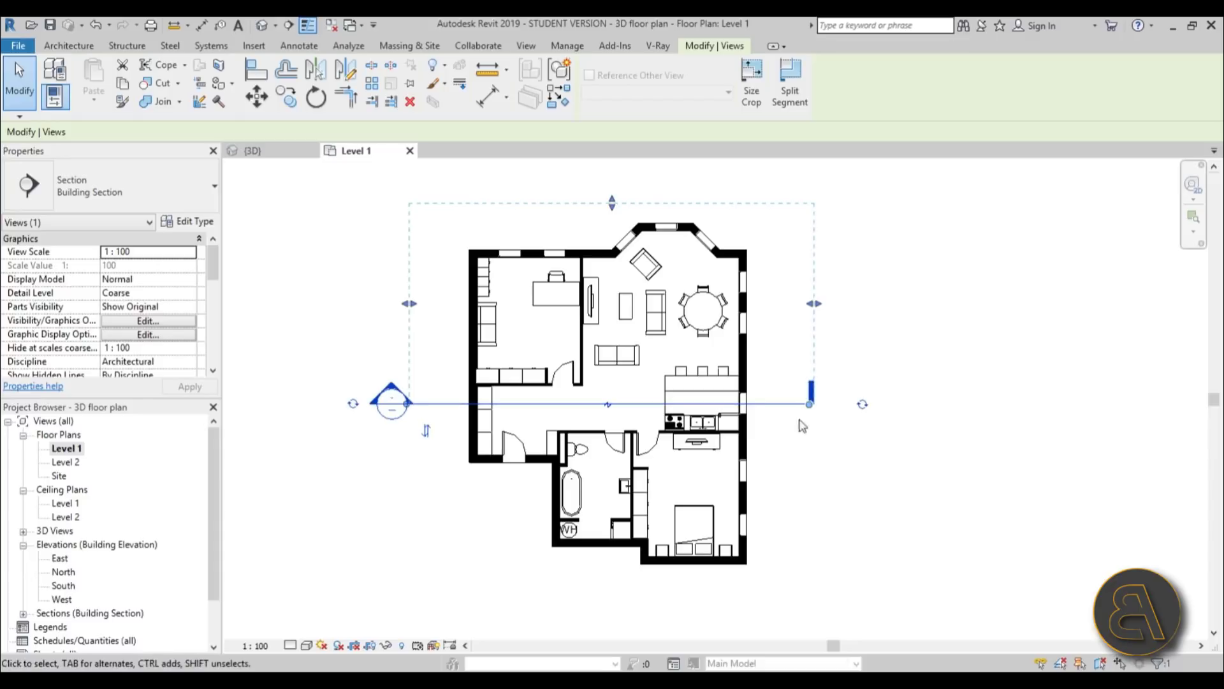
left_click(886, 468)
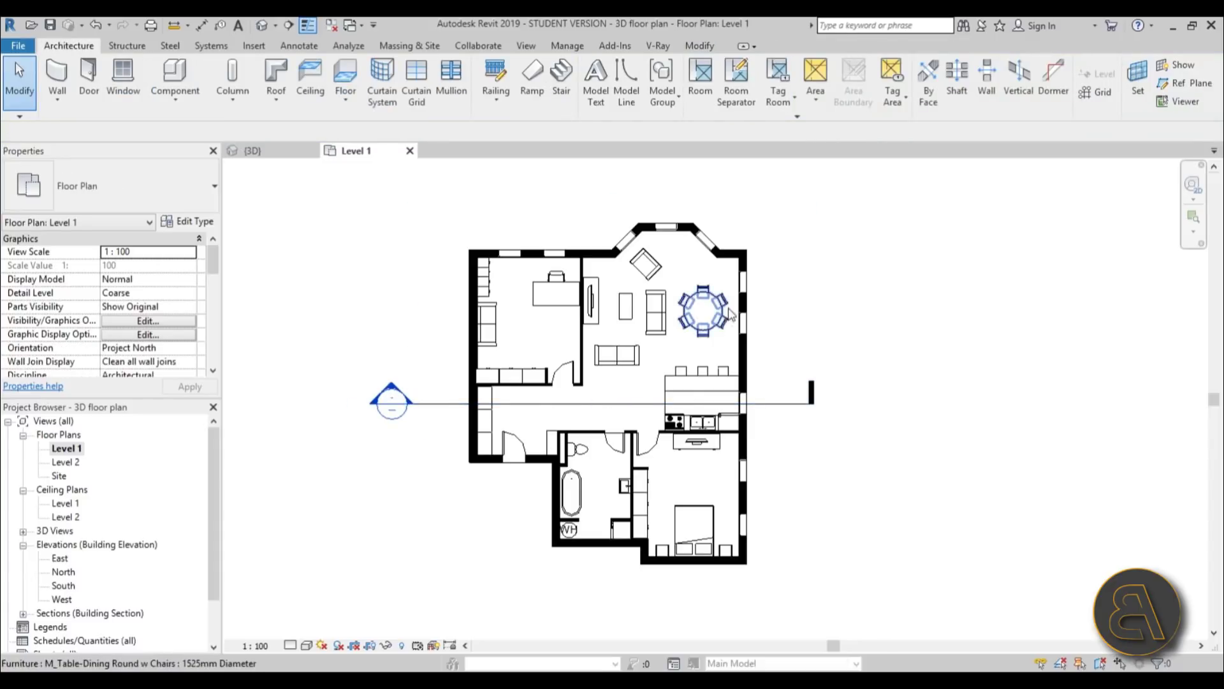
Step: Open the new section's view and extend its crop region upward, well above Level 2
double_click(394, 393)
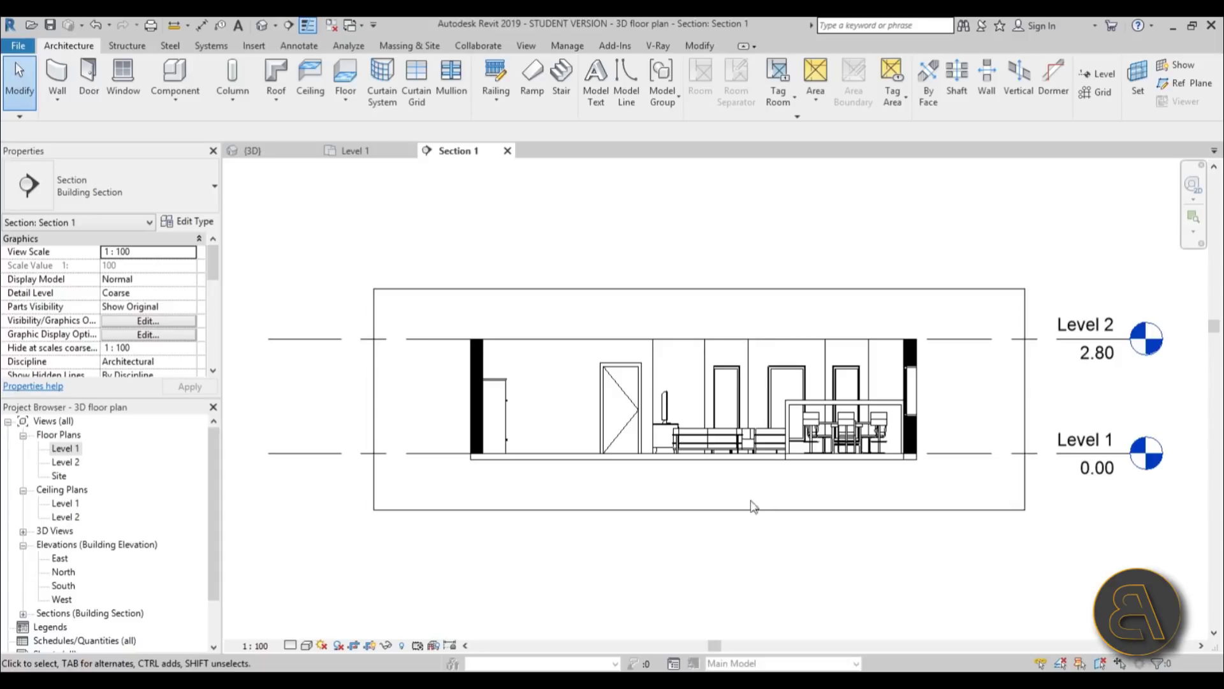
scroll(842, 553, "down", 2)
scroll(838, 554, "down", 1)
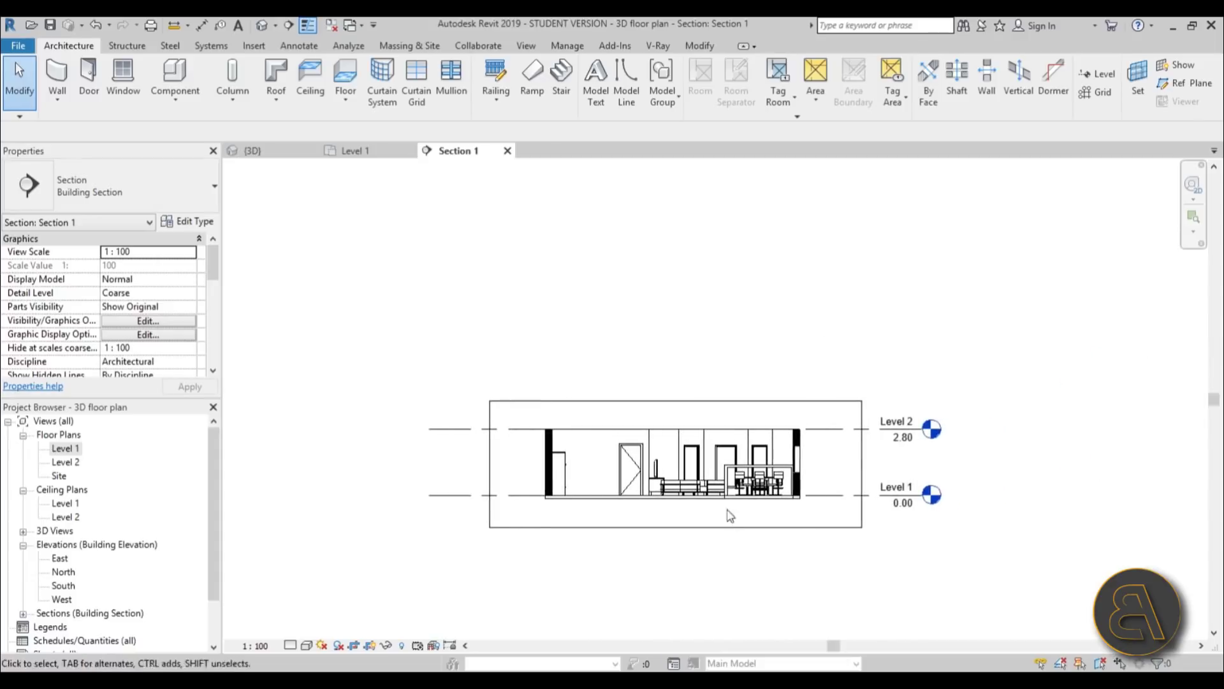
left_click(676, 403)
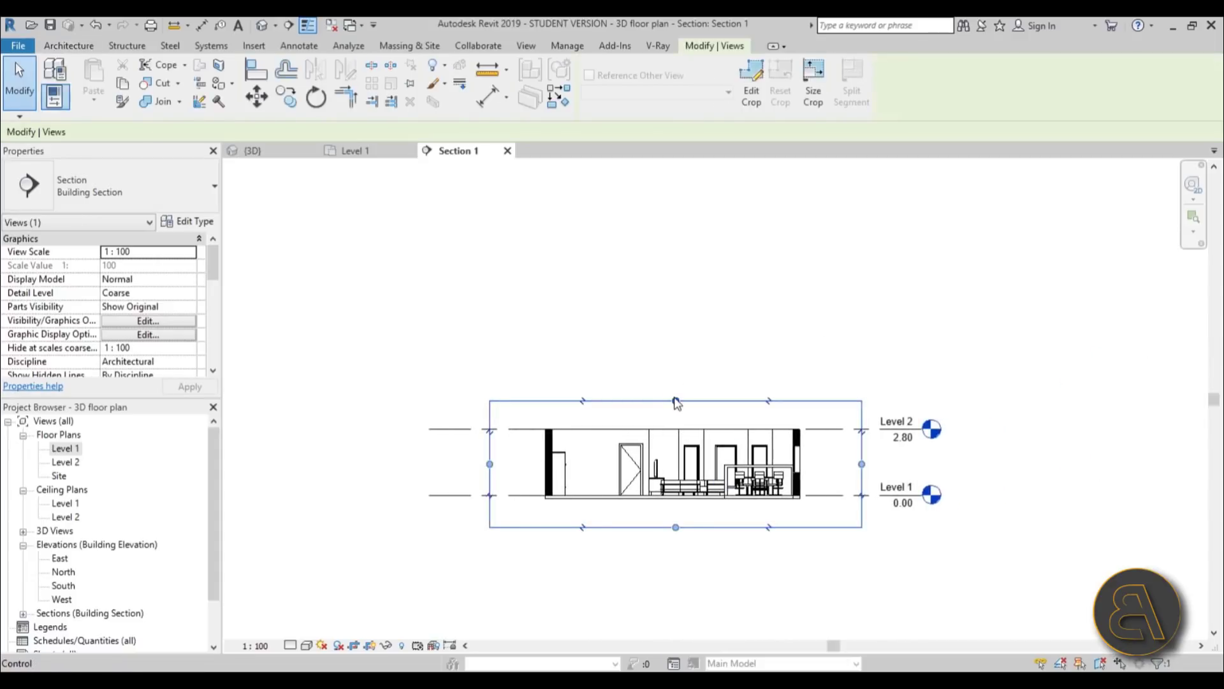
left_click_drag(672, 401, 675, 252)
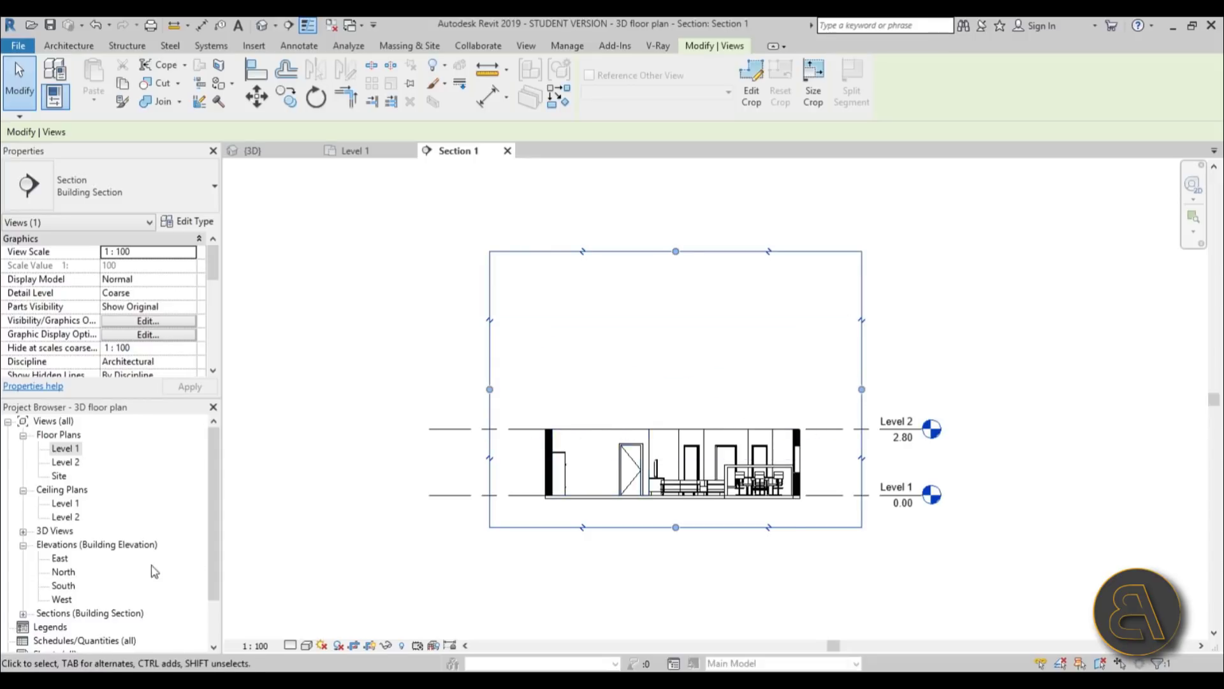
Step: Return to the default 3D view and examine the house and its levels from a lower angle
left_click(261, 25)
scroll(805, 415, "down", 2)
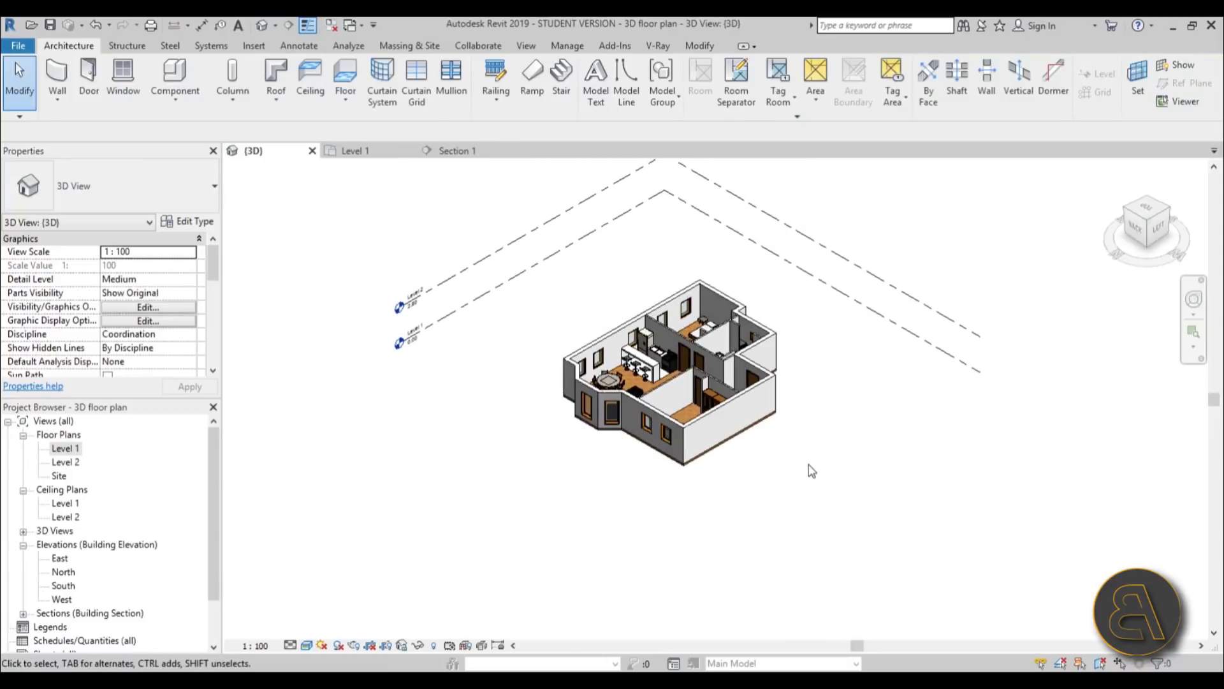
middle_click_drag(534, 383, 547, 359, "shift")
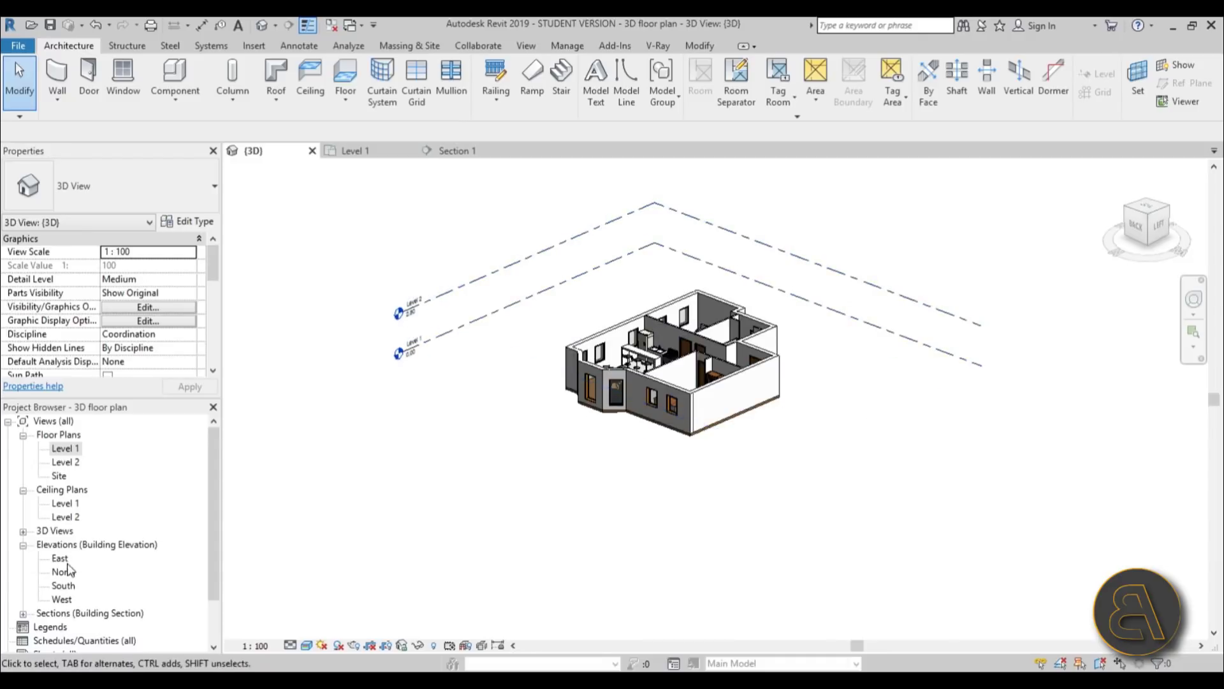
Step: Open the South elevation and draw two levels above Level 2, at elevations of about 5.10 and 7.60, aligned with the existing level ends
double_click(64, 585)
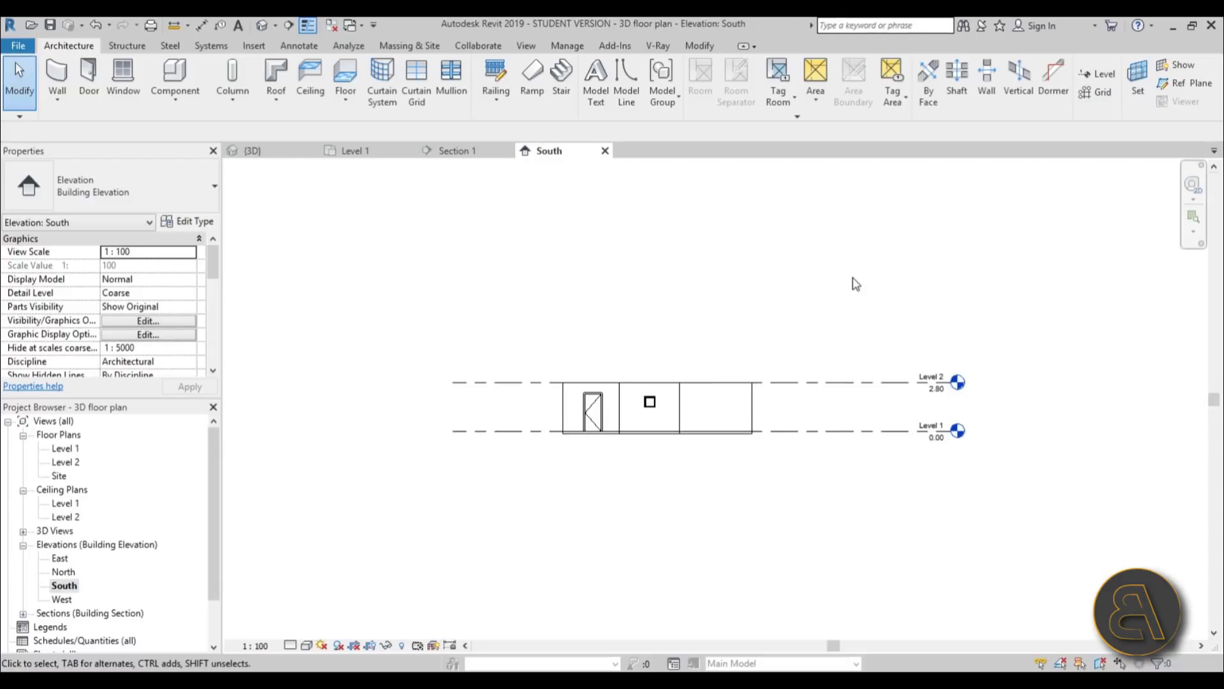
key("l")
key("l")
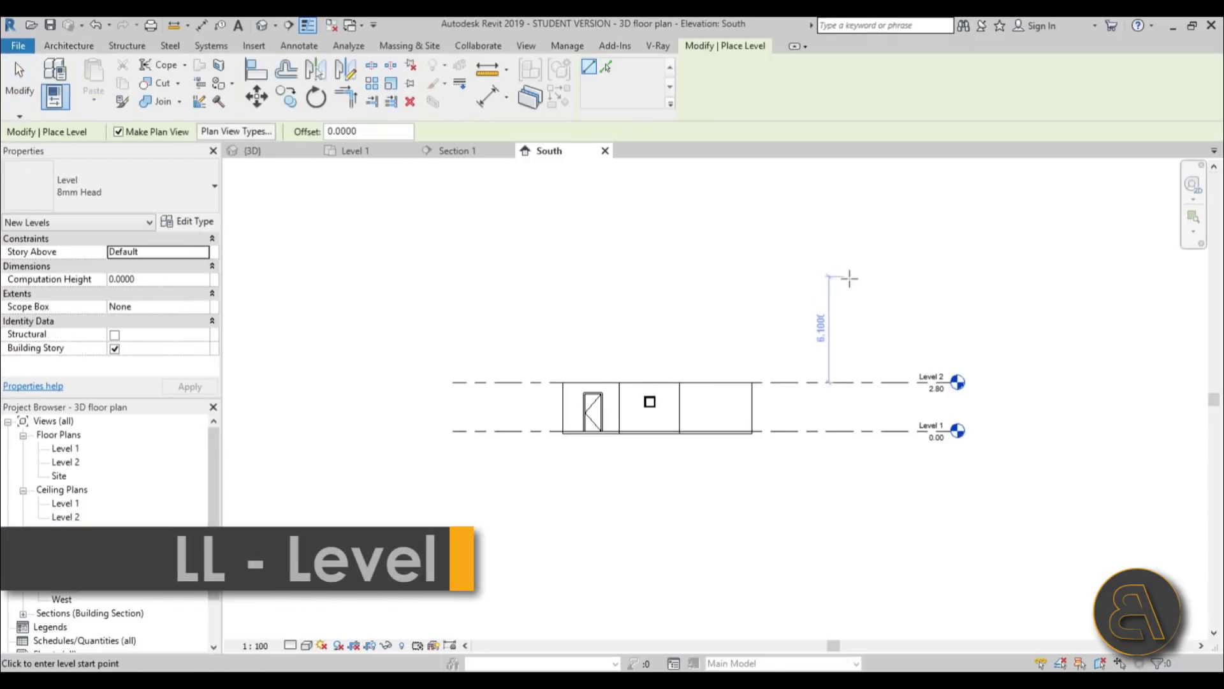
left_click(453, 342)
left_click(950, 341)
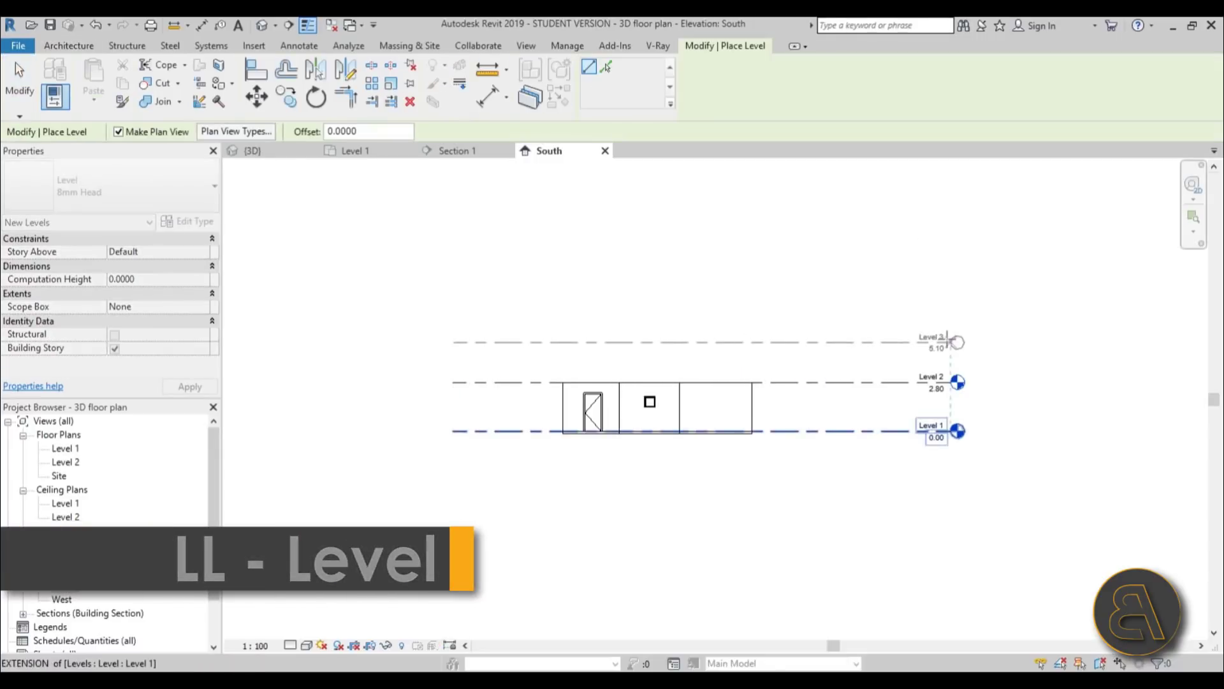
left_click(466, 300)
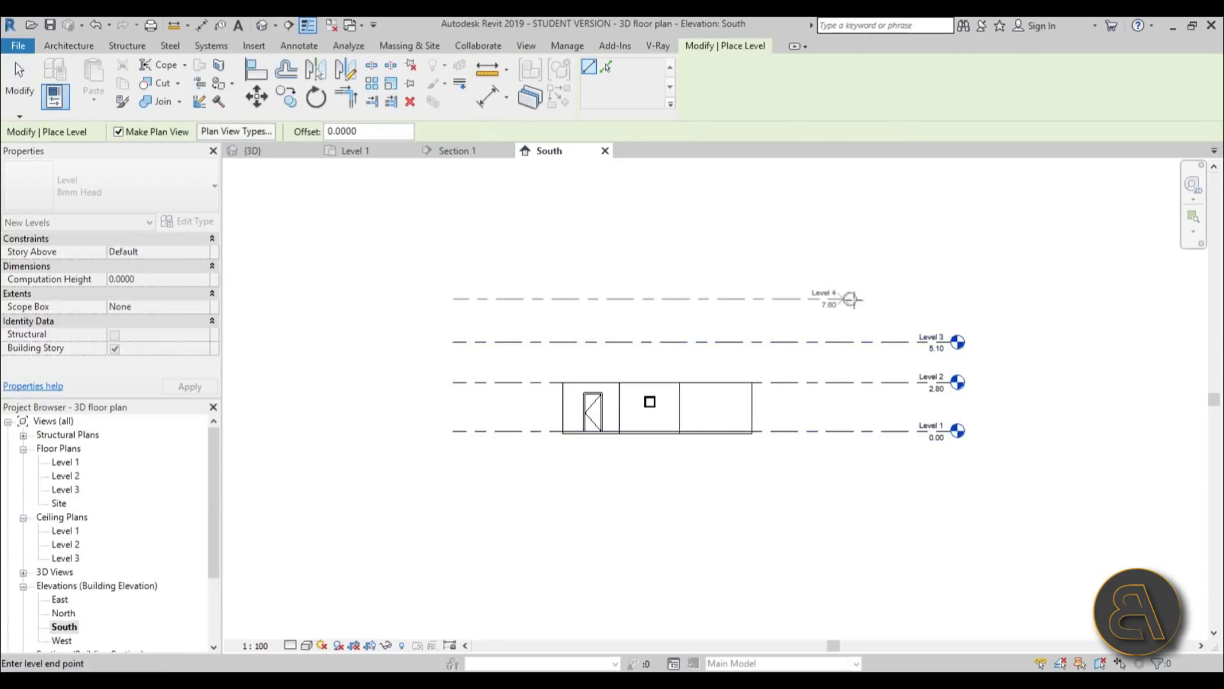
left_click(951, 298)
key("Escape")
key("Escape")
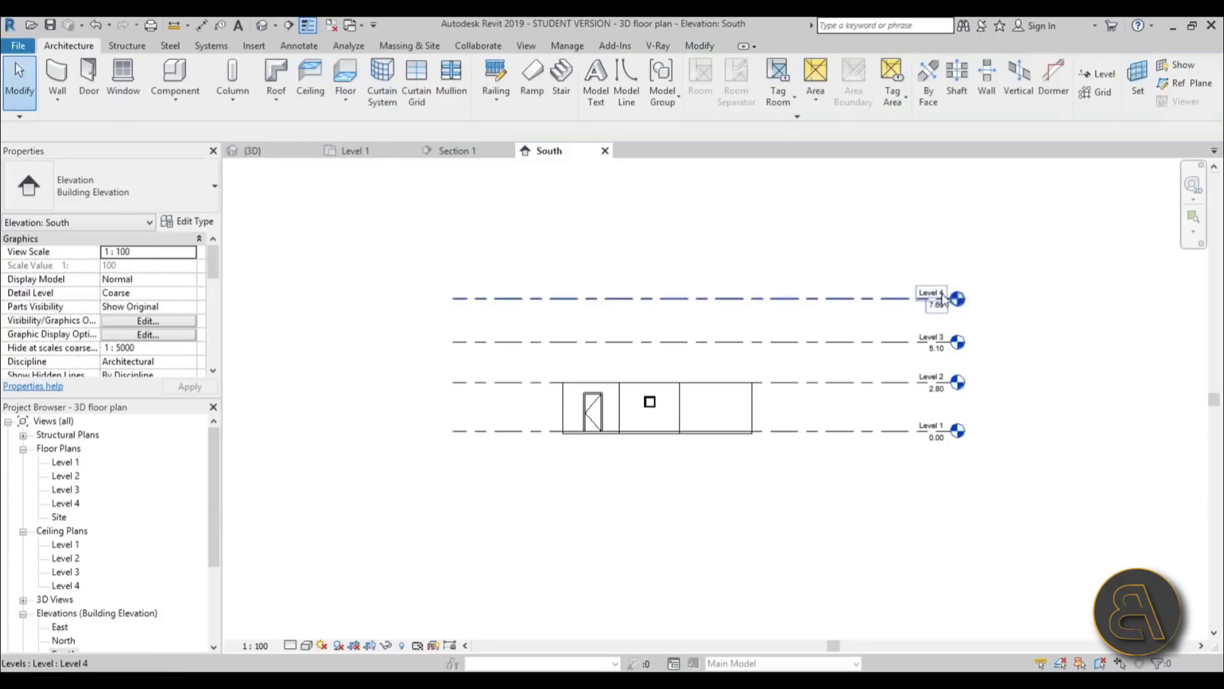
Step: Set the distance from Level 2 up to Level 3 to 2.8
scroll(922, 385, "up", 3)
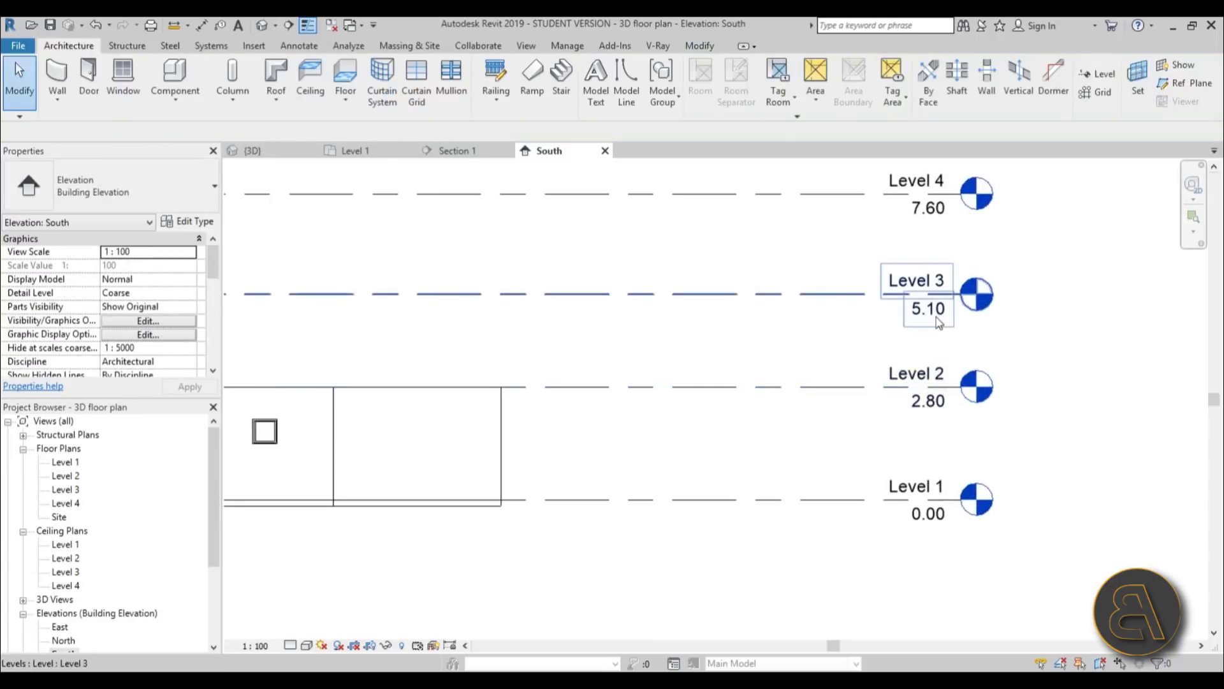
left_click(786, 294)
scroll(992, 365, "down", 3)
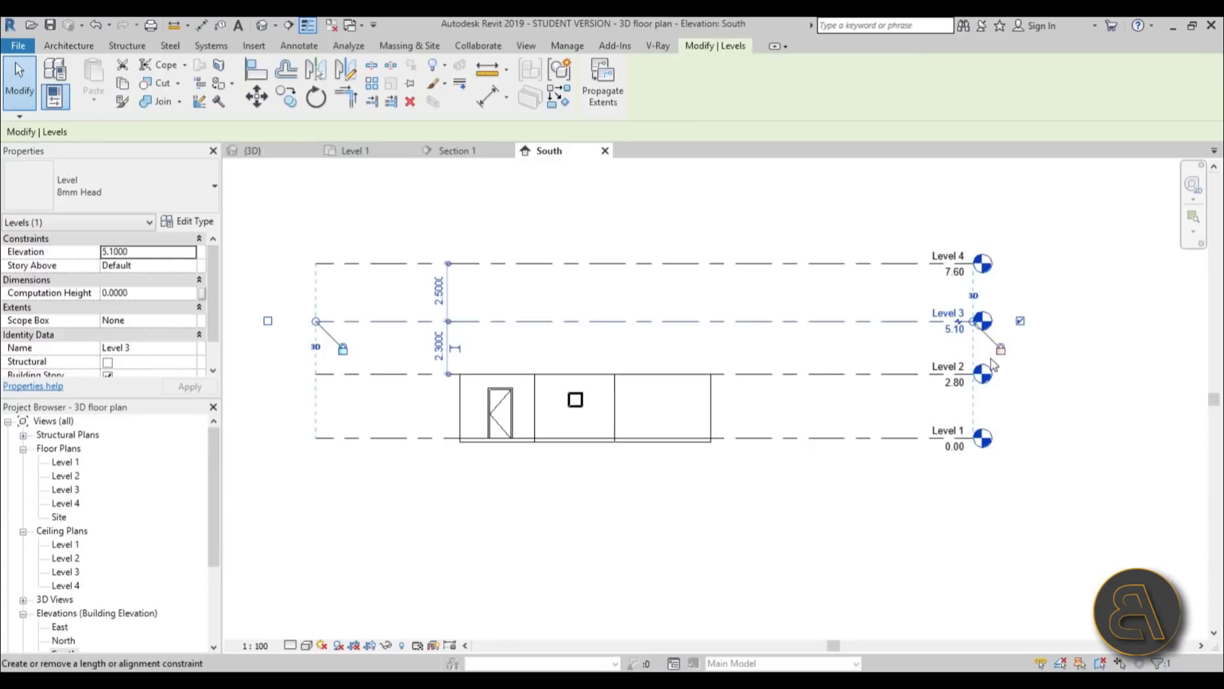
left_click(439, 347)
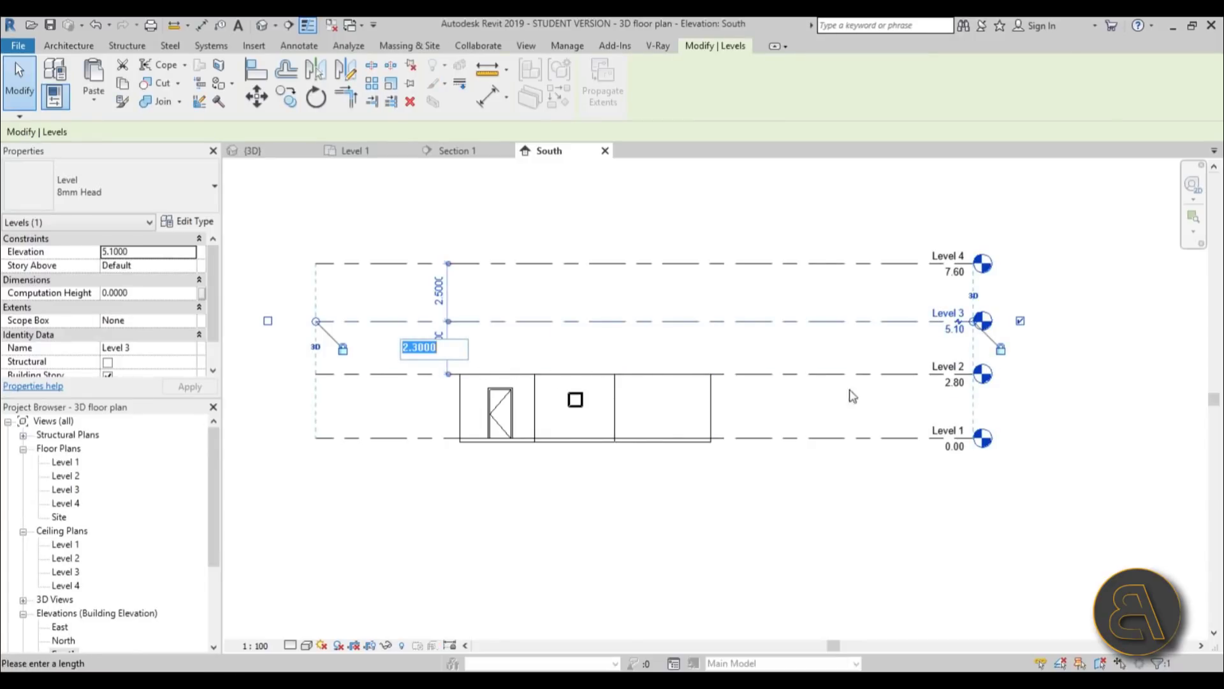
type("2.8")
key("Return")
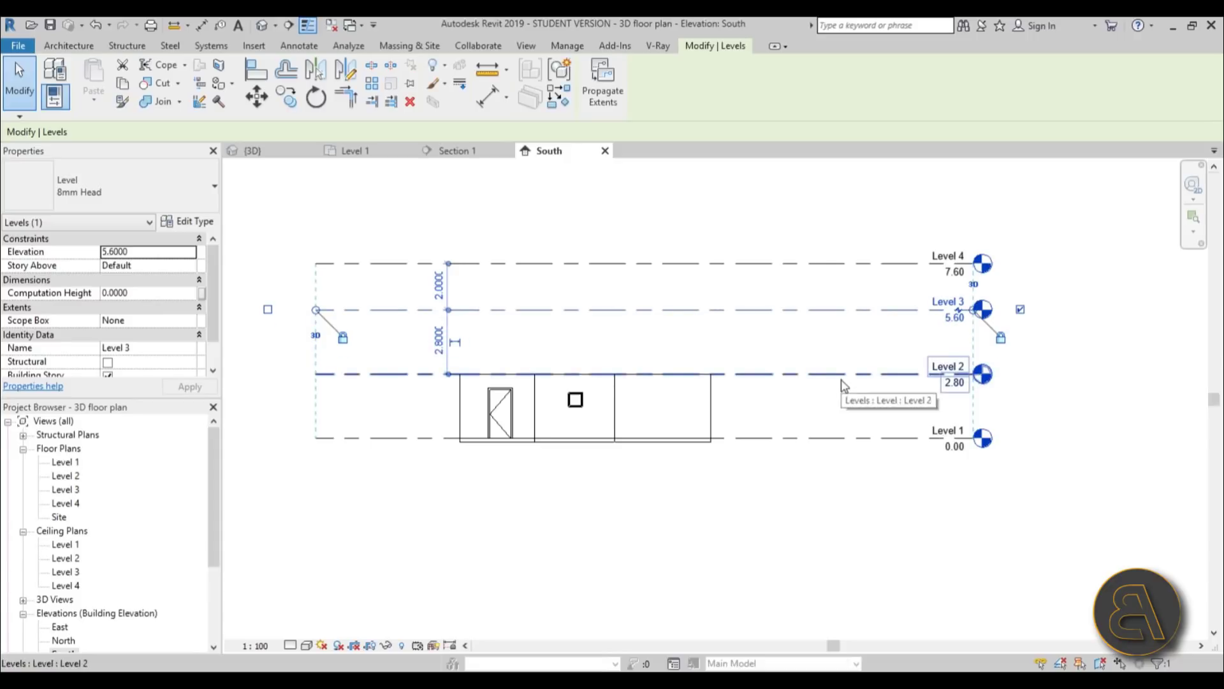
left_click(822, 358)
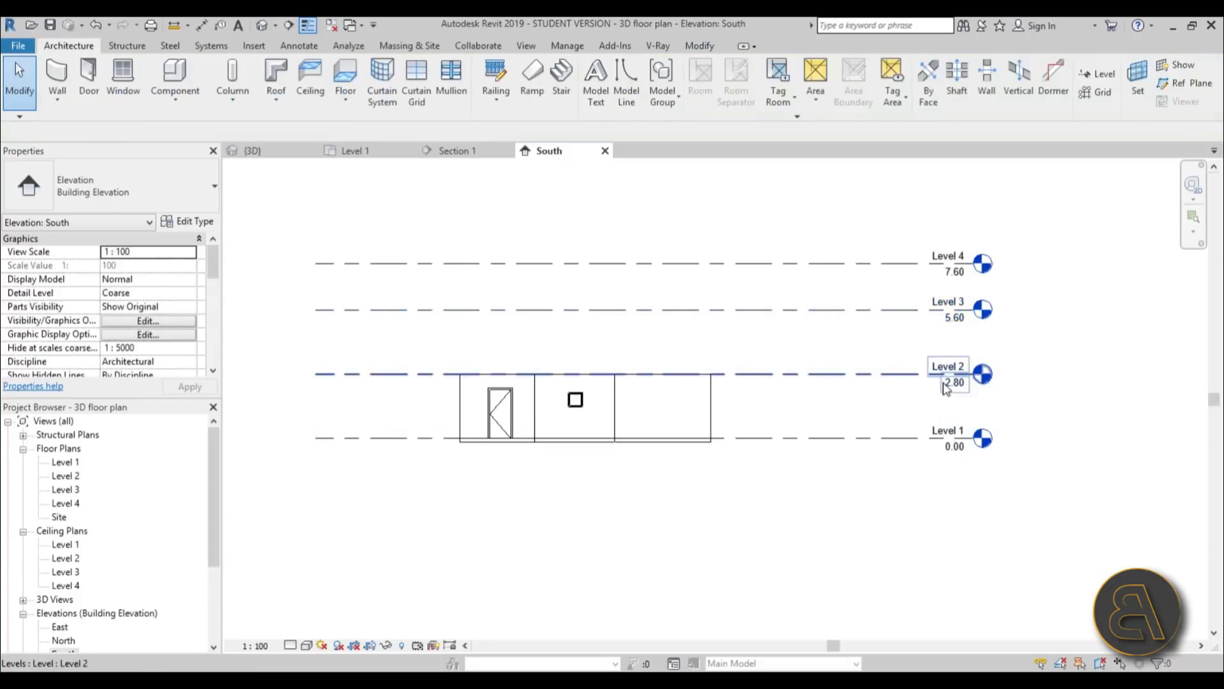
Step: Delete Level 4 together with its associated plan views
left_click(896, 264)
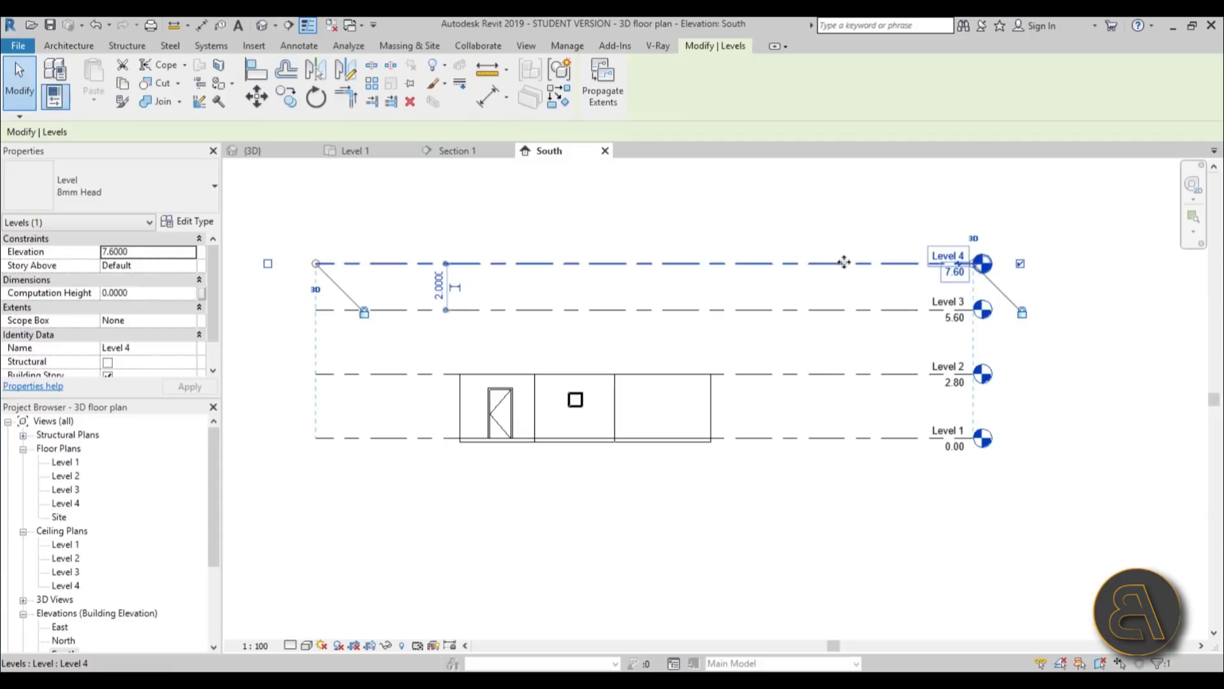
key("Delete")
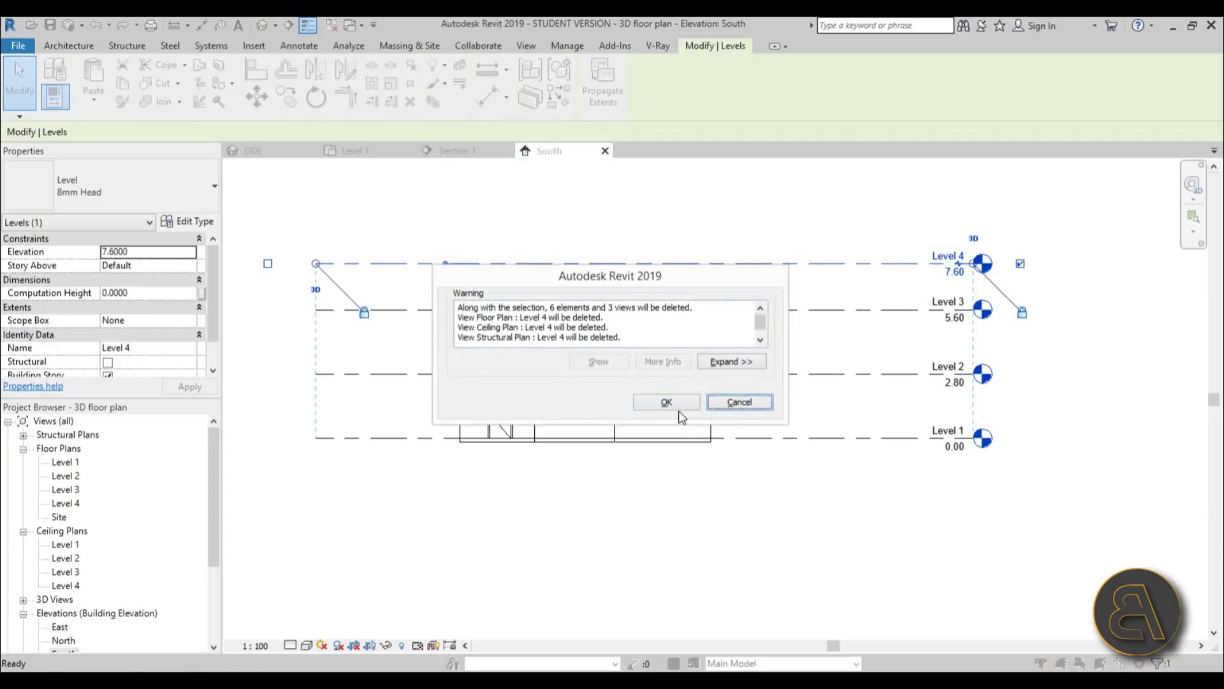
left_click(675, 403)
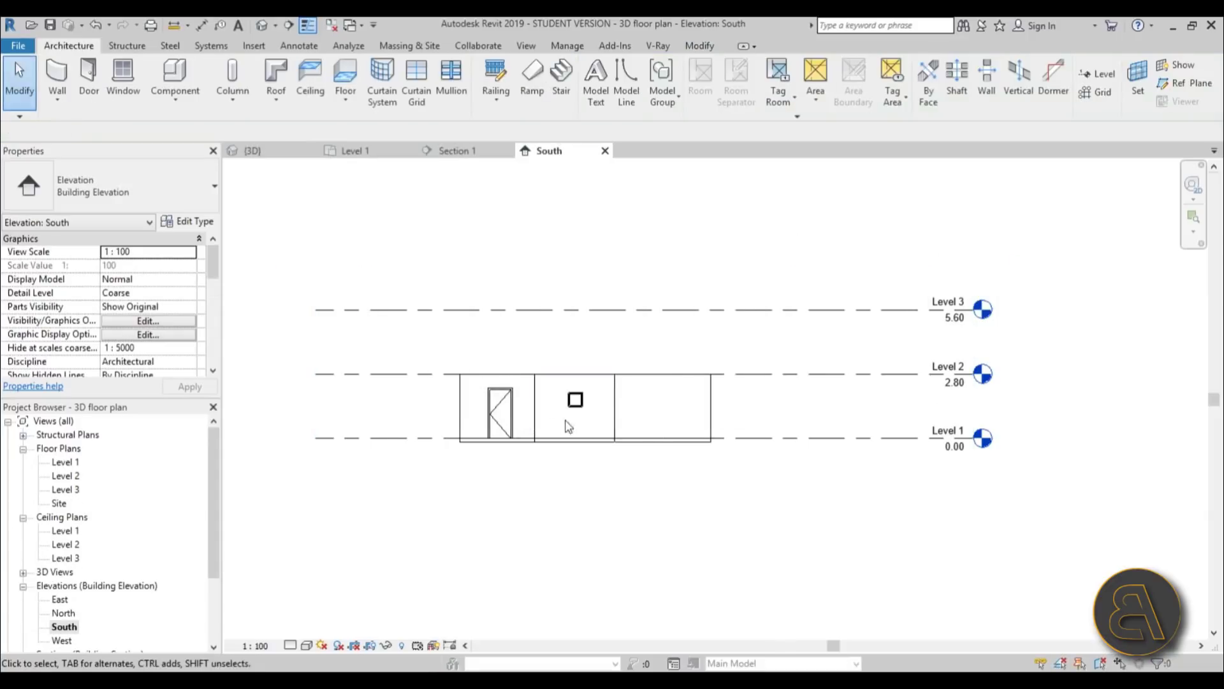
Step: Copy the entire ground storey of the house and paste it aligned to Level 2
left_click_drag(416, 340, 750, 498)
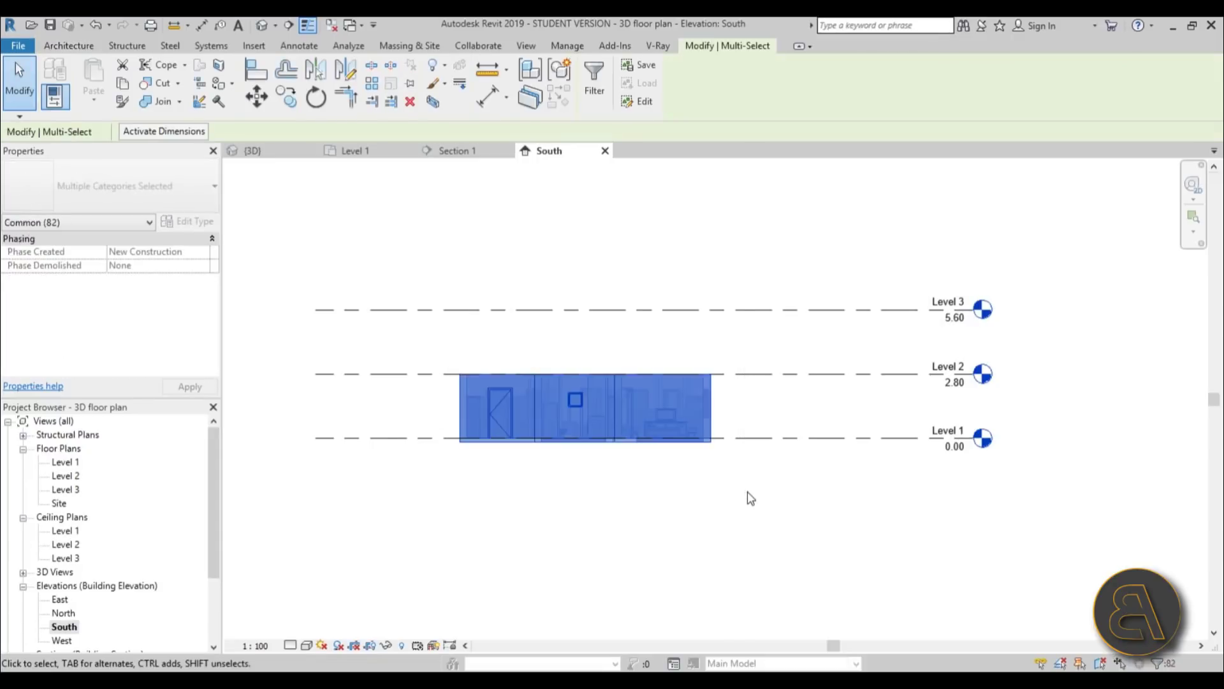
left_click(124, 84)
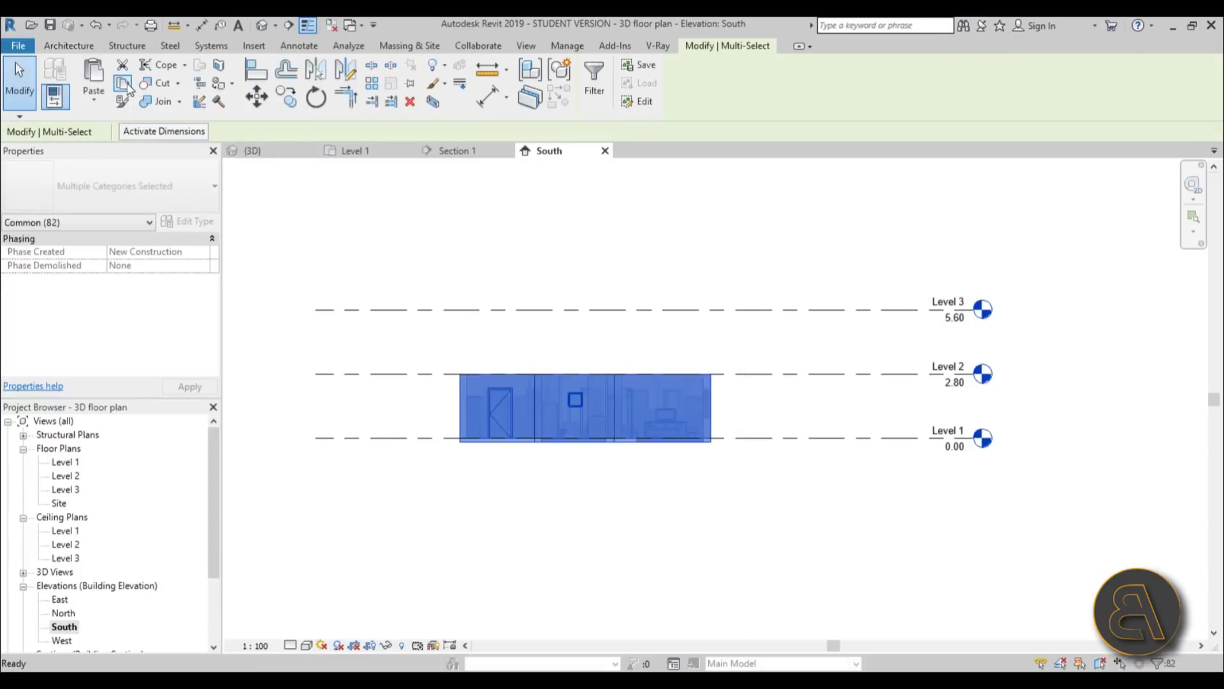
left_click(97, 102)
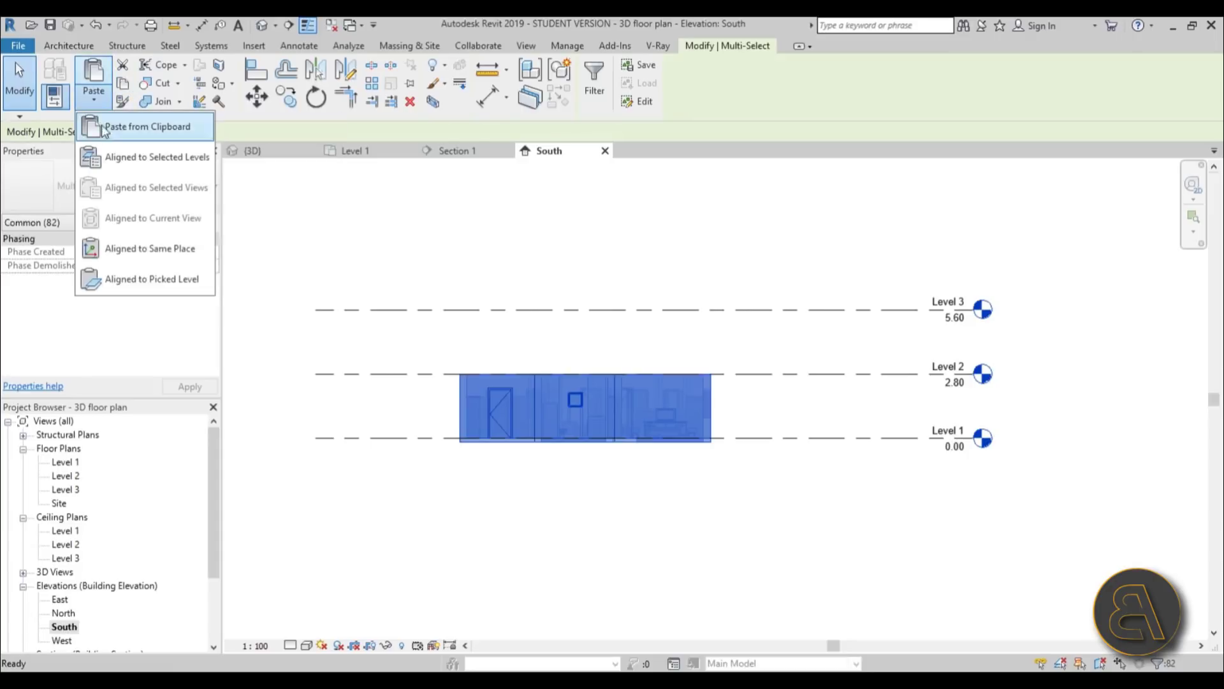
left_click(113, 163)
left_click_drag(702, 279, 789, 308)
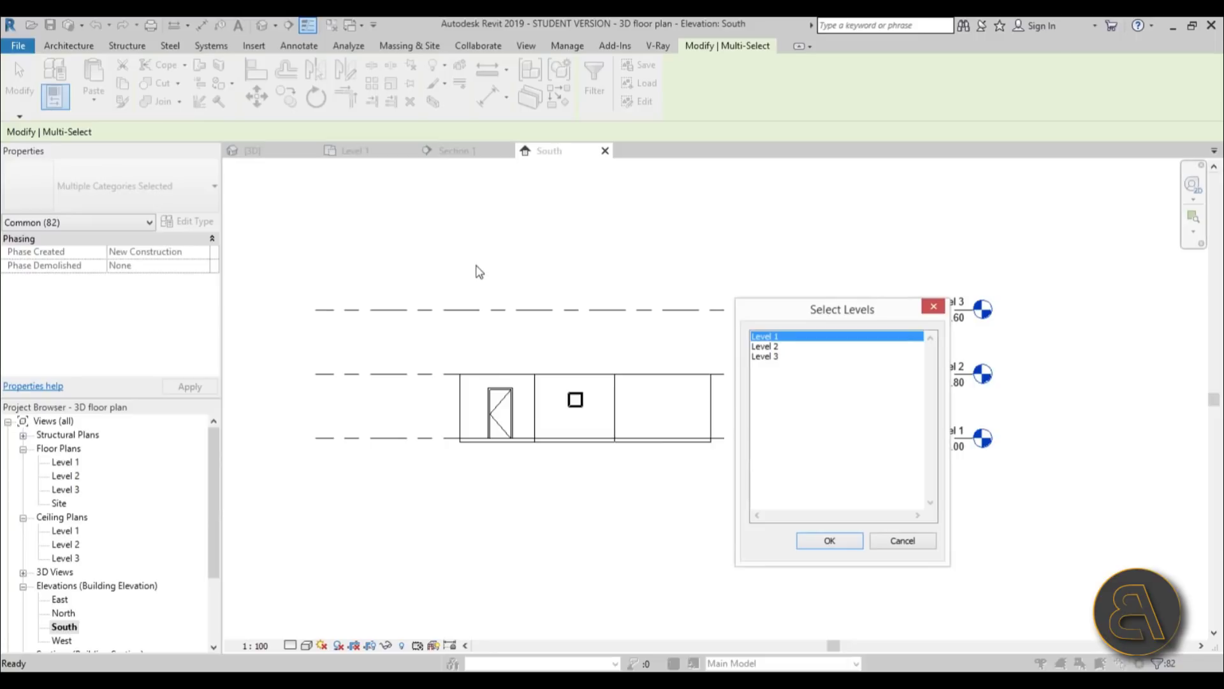
left_click(771, 347)
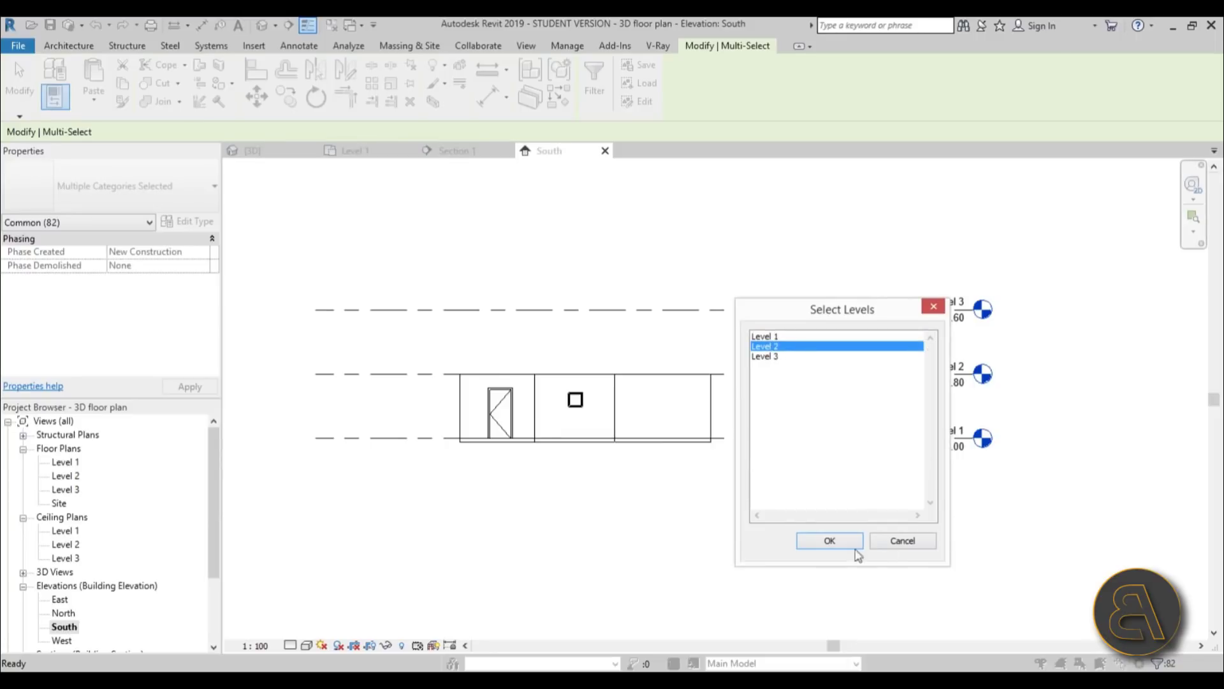
left_click(829, 542)
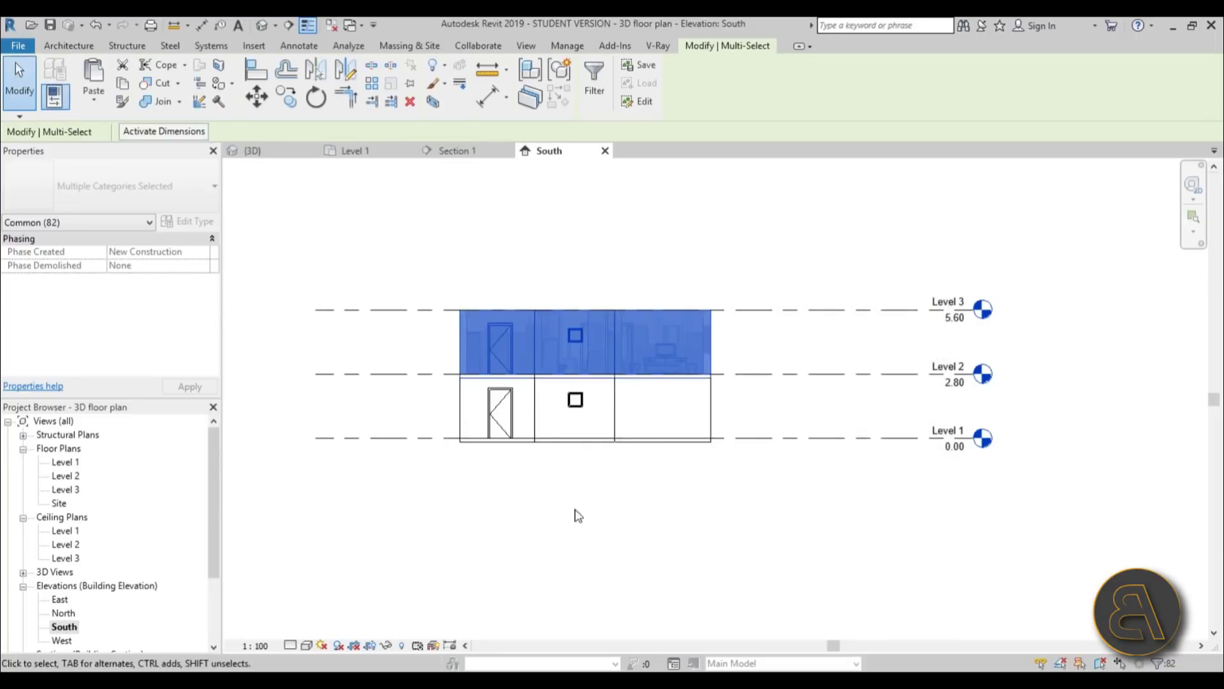
left_click(787, 340)
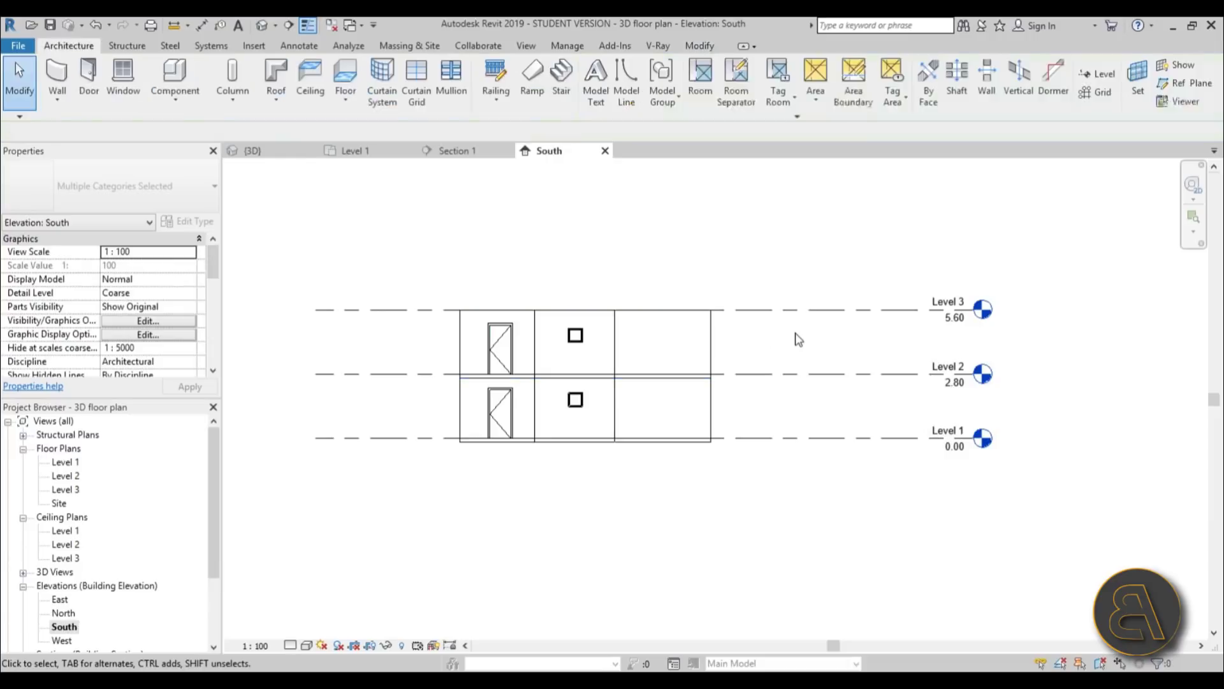
Step: Examine the stacked storeys in the default 3D view, and open Section 1 to inspect both floors in section
left_click(258, 24)
middle_click_drag(785, 472, 700, 509, "shift")
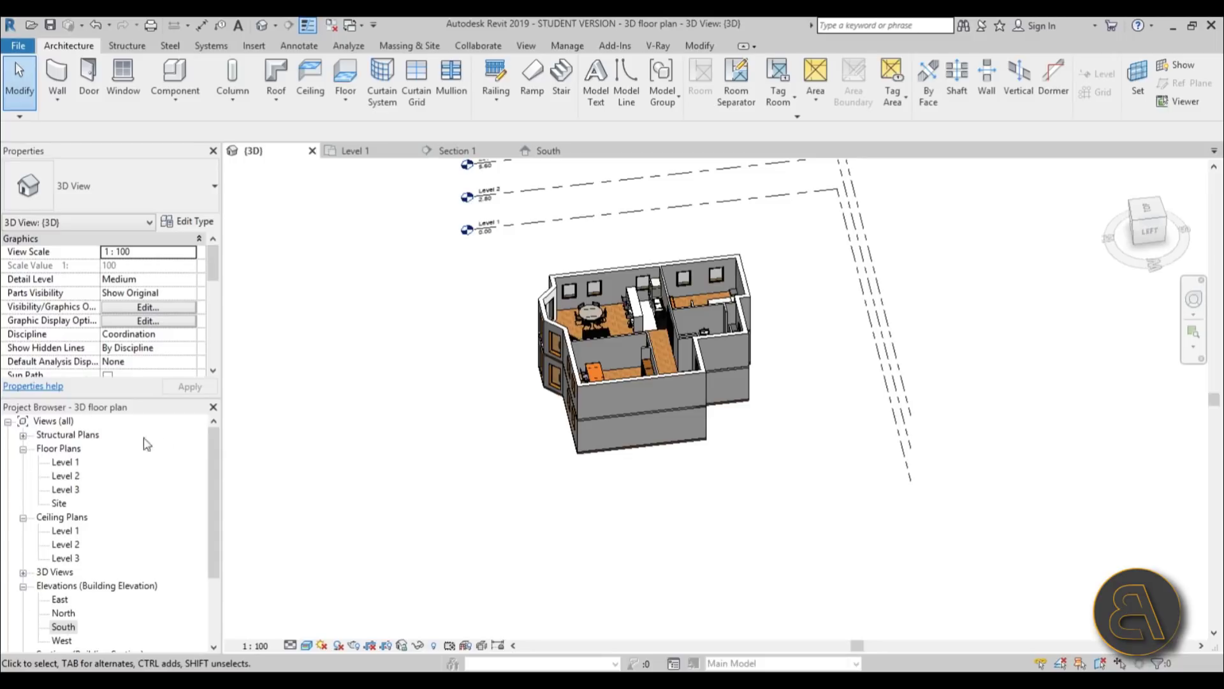
left_click(63, 626)
scroll(89, 593, "down", 2)
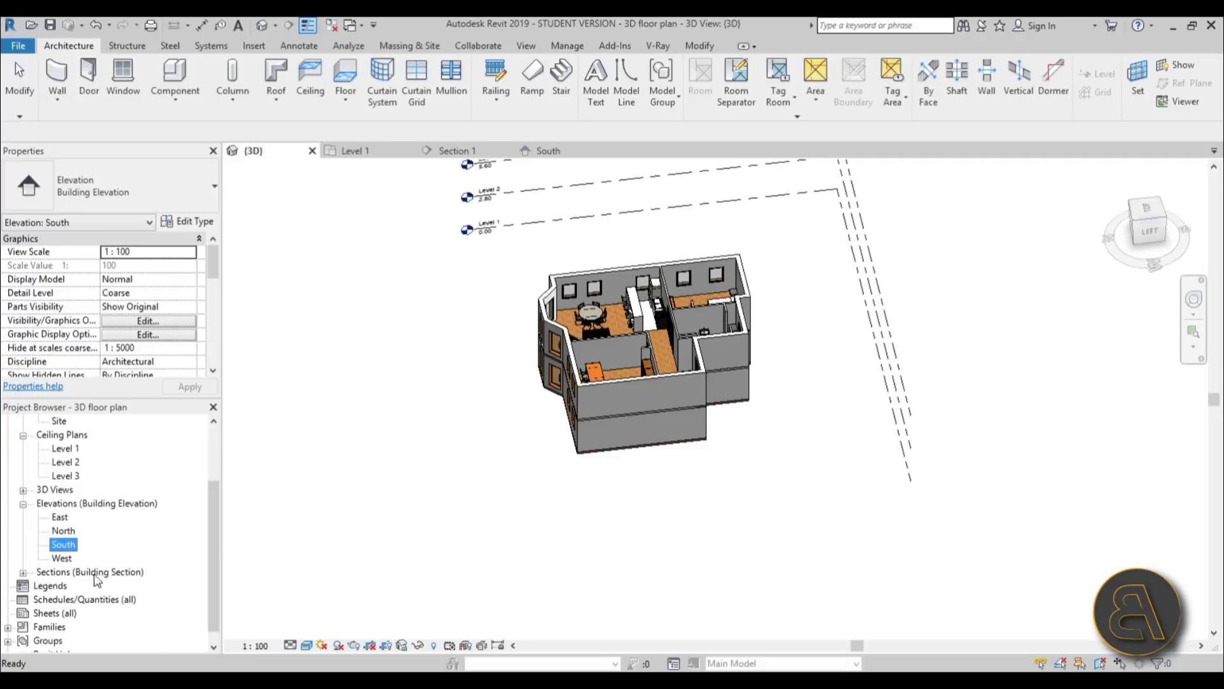
left_click(23, 573)
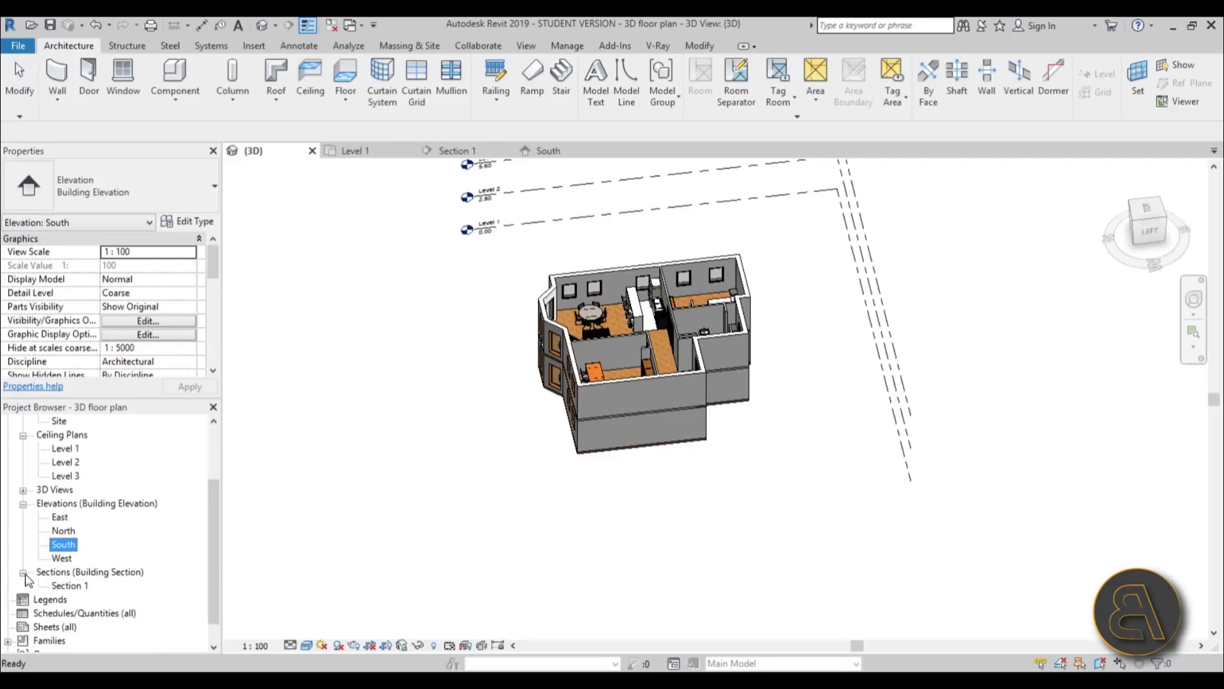
double_click(69, 586)
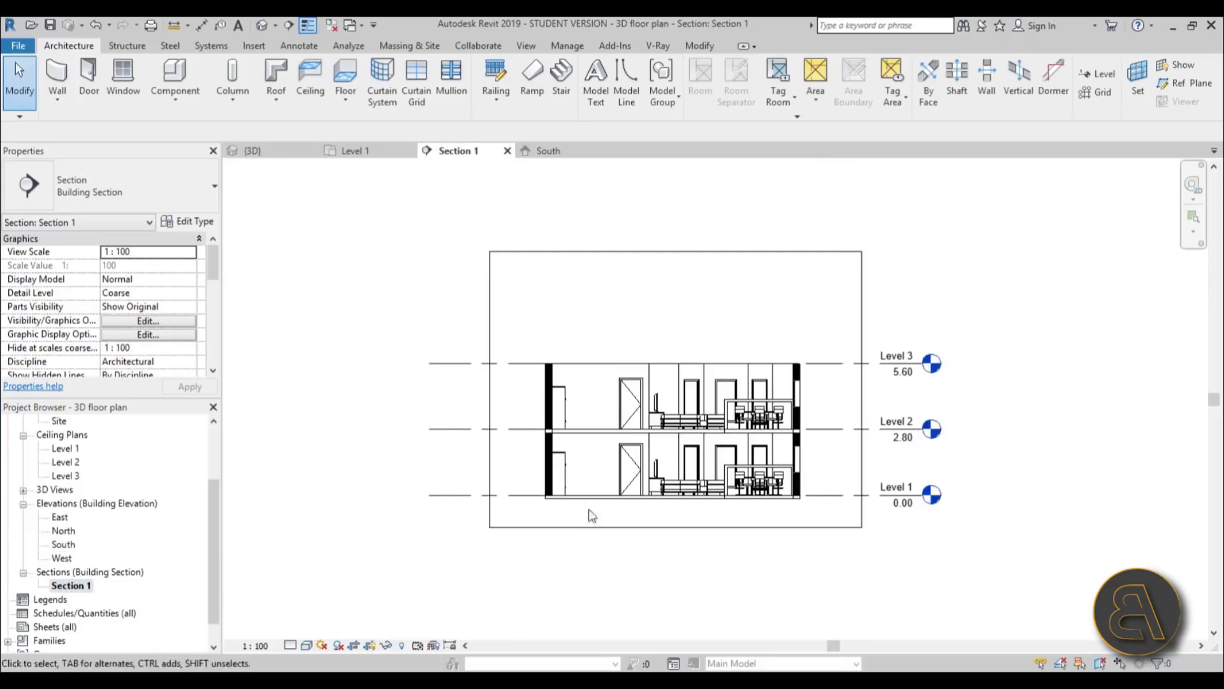
scroll(638, 536, "up", 3)
scroll(640, 540, "up", 1)
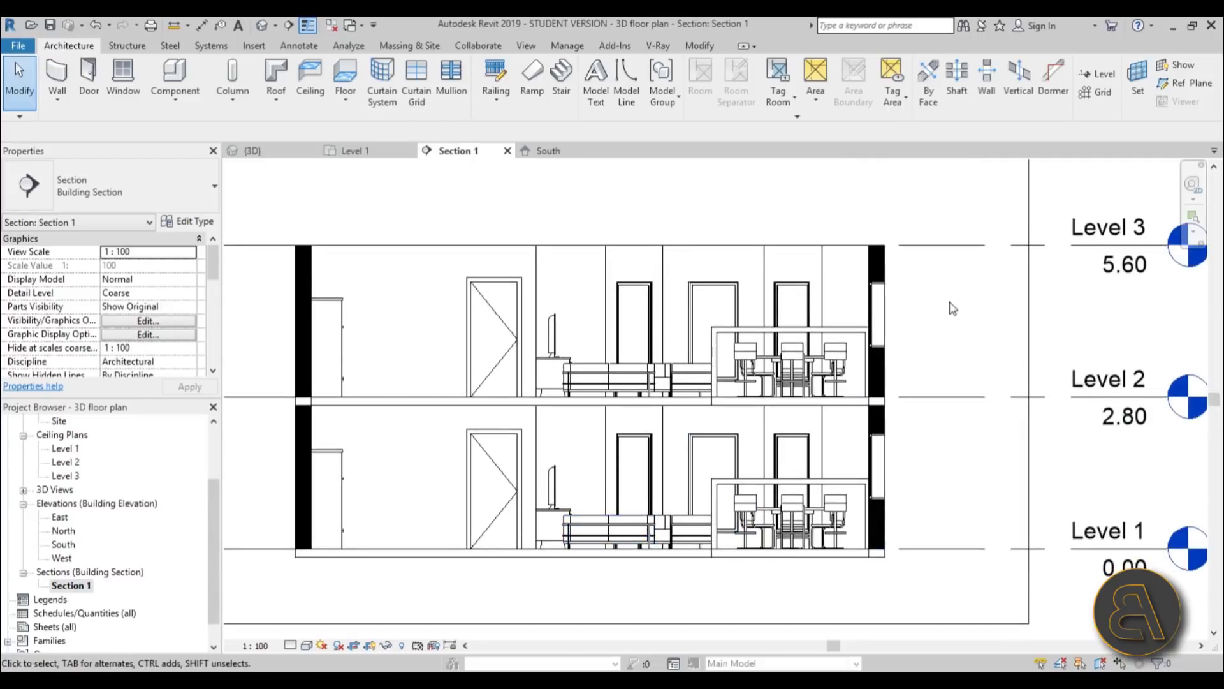
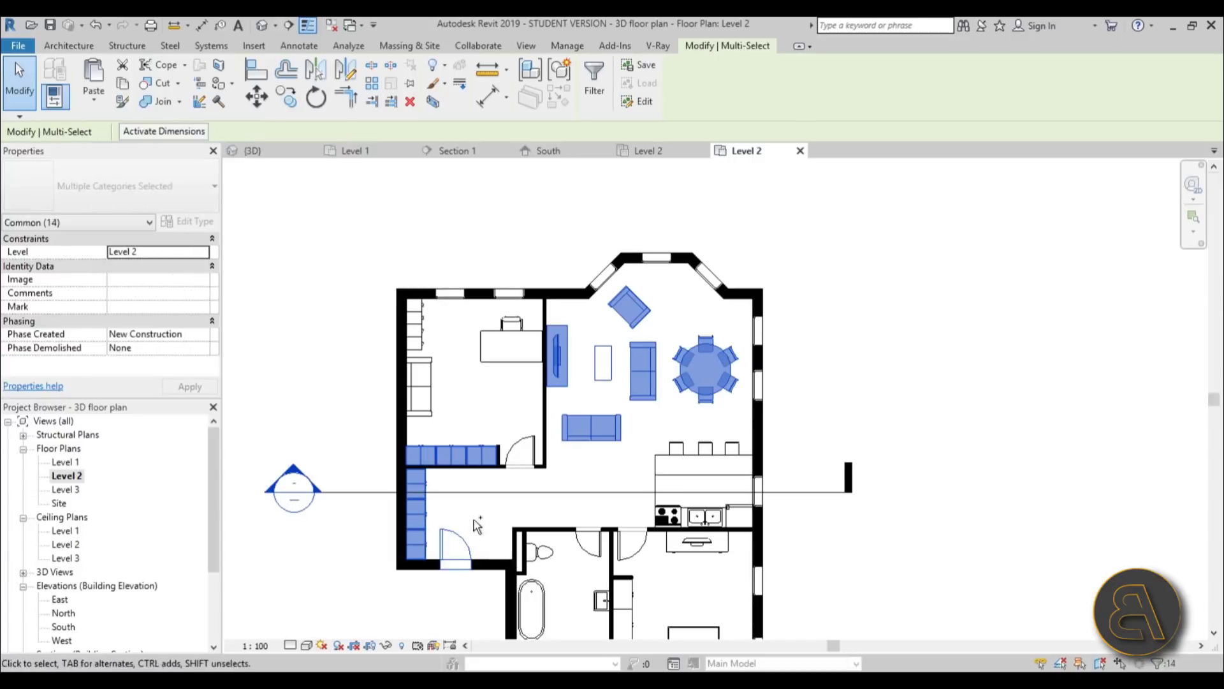
Step: Add the office furniture, bar stools and kitchen elements to the current Level 2 selection and delete everything selected, along with the kitchen sink
left_click_drag(437, 403, 426, 305, "ctrl")
left_click(510, 347, "ctrl")
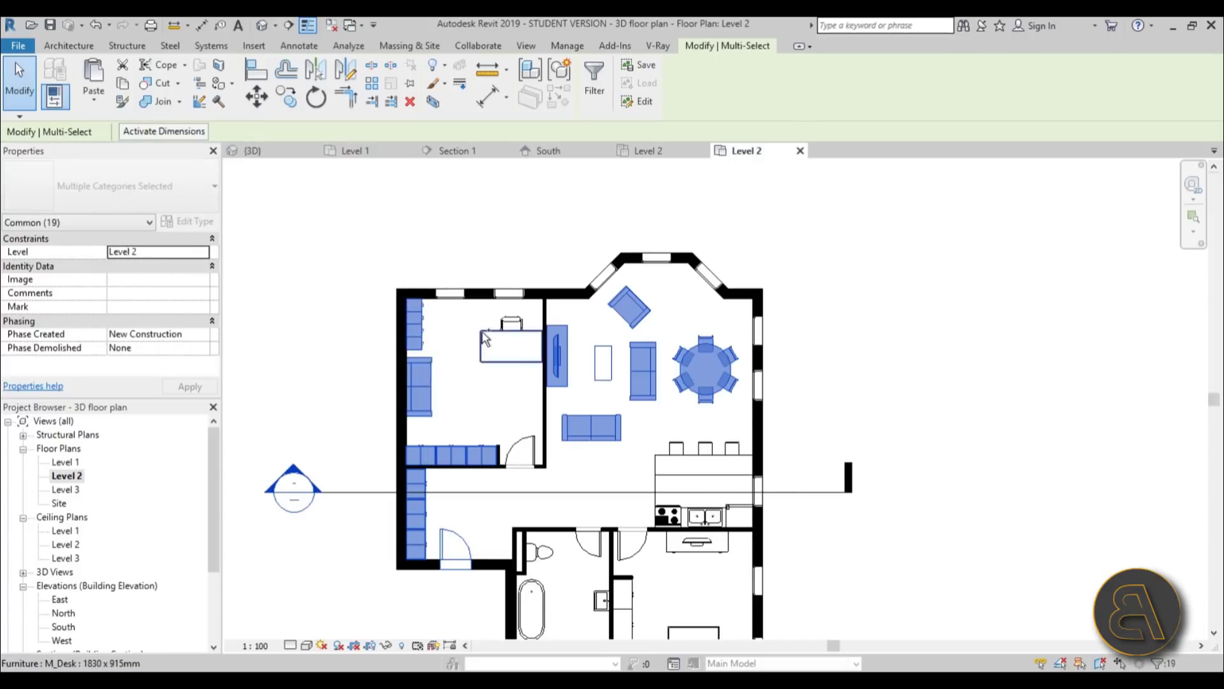
left_click(511, 324, "ctrl")
left_click(676, 449, "ctrl")
left_click(705, 448, "ctrl")
left_click(732, 448, "ctrl")
left_click(714, 465, "ctrl")
left_click(676, 516, "ctrl")
left_click(701, 516, "ctrl")
left_click(738, 517, "ctrl")
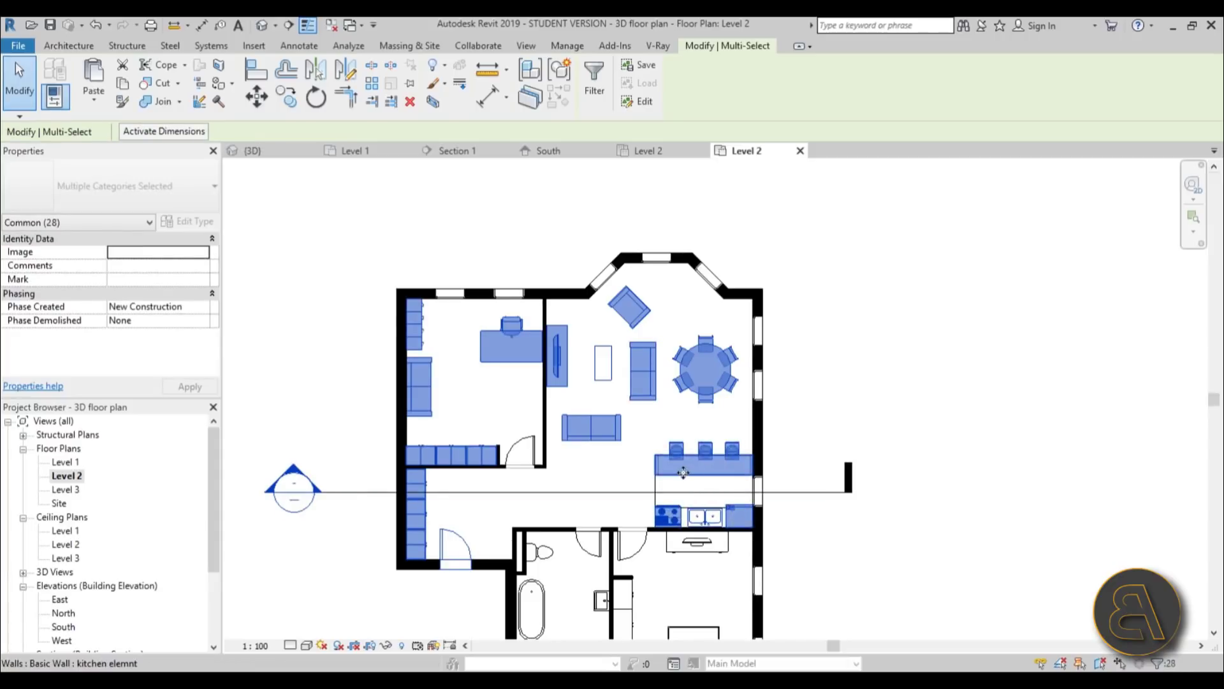
key("Escape")
left_click(702, 516)
key("Escape")
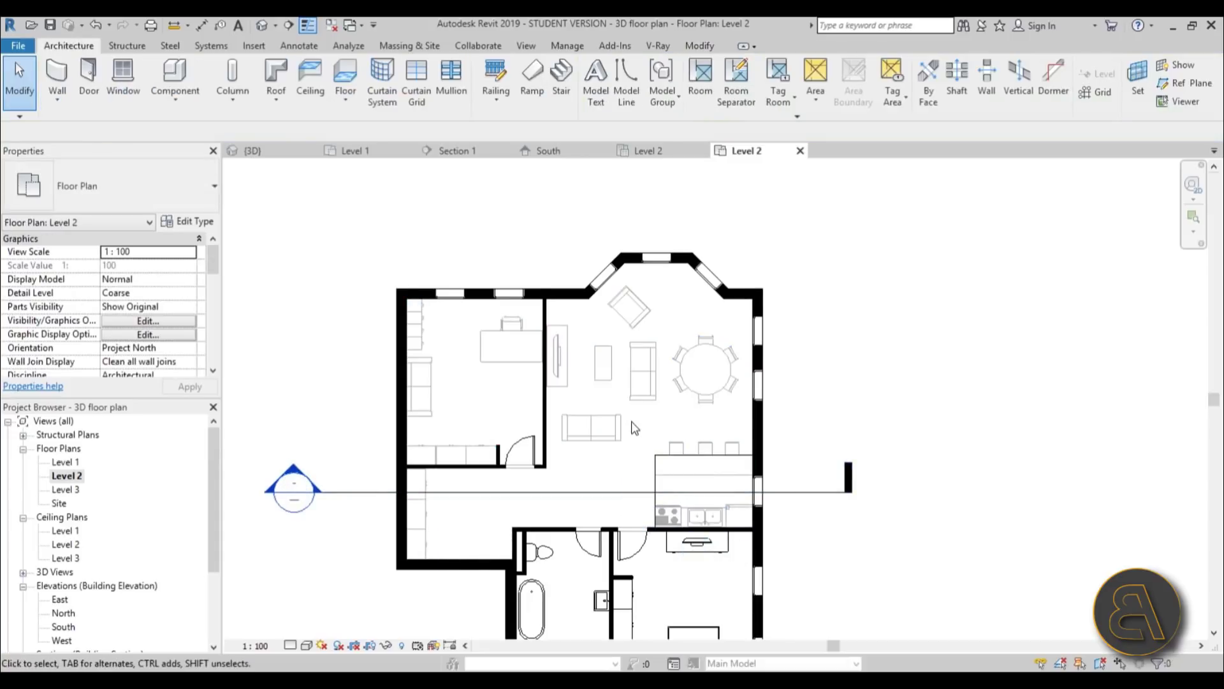
Step: Turn off the Level 2 floor plan's underlay by setting its range base level to None
middle_click_drag(639, 437, 640, 416)
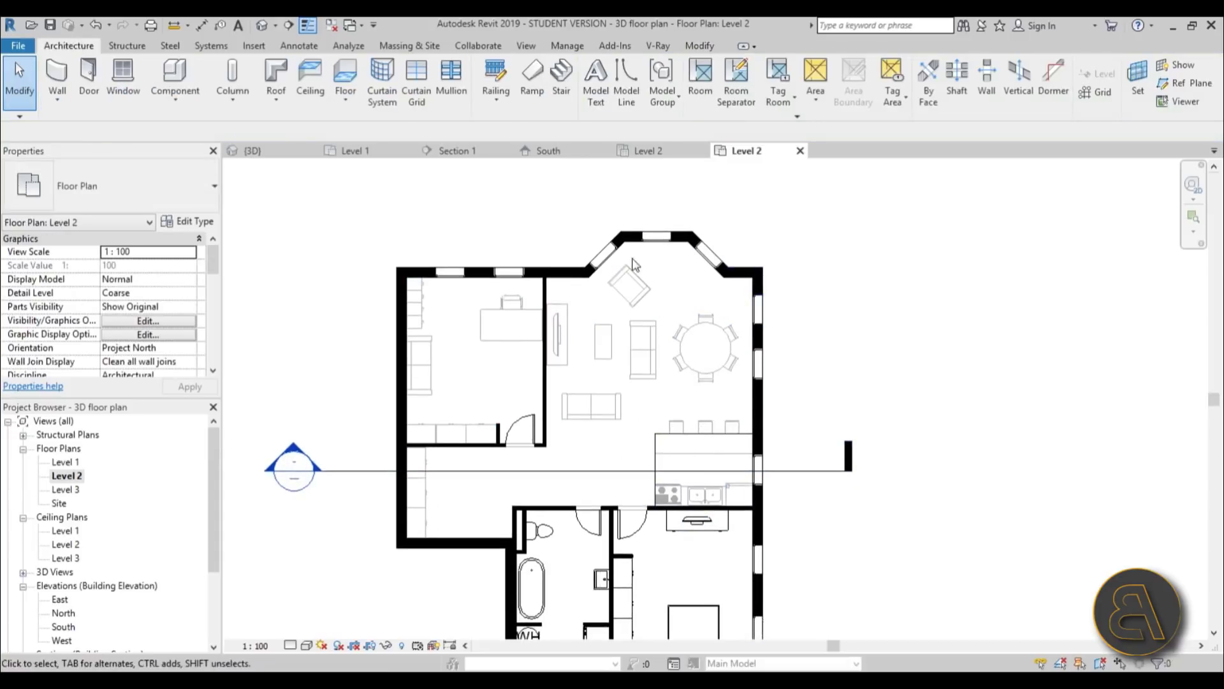
scroll(641, 261, "up", 4)
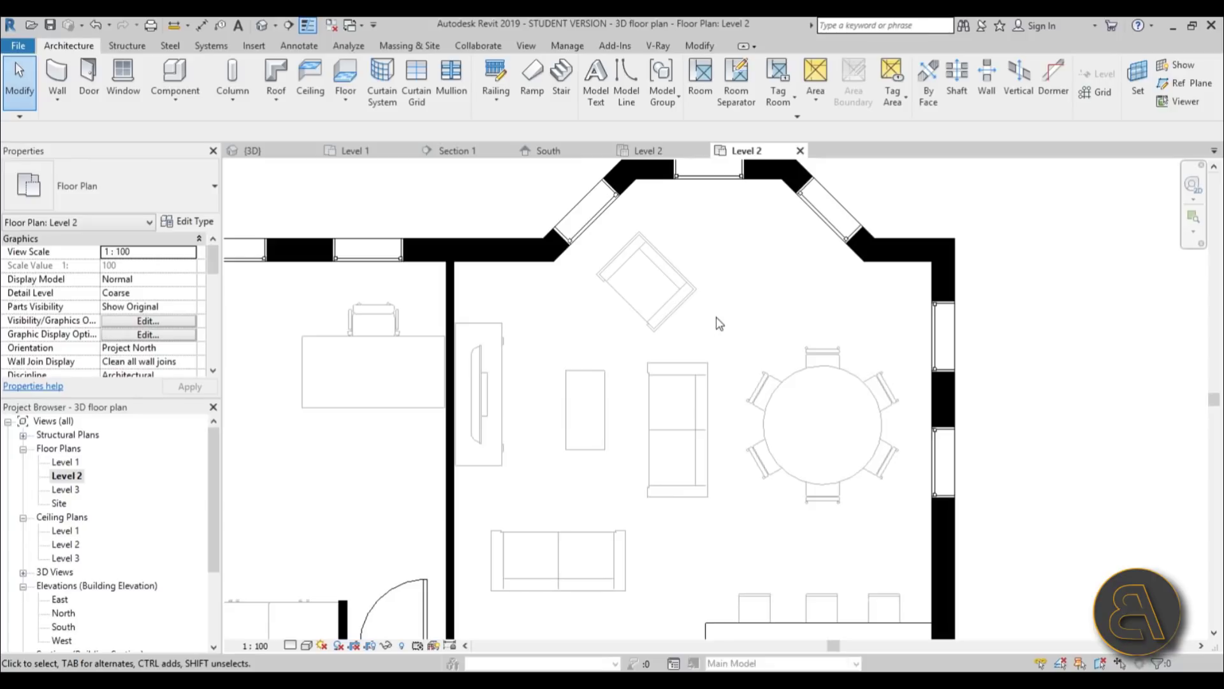
scroll(714, 328, "down", 4)
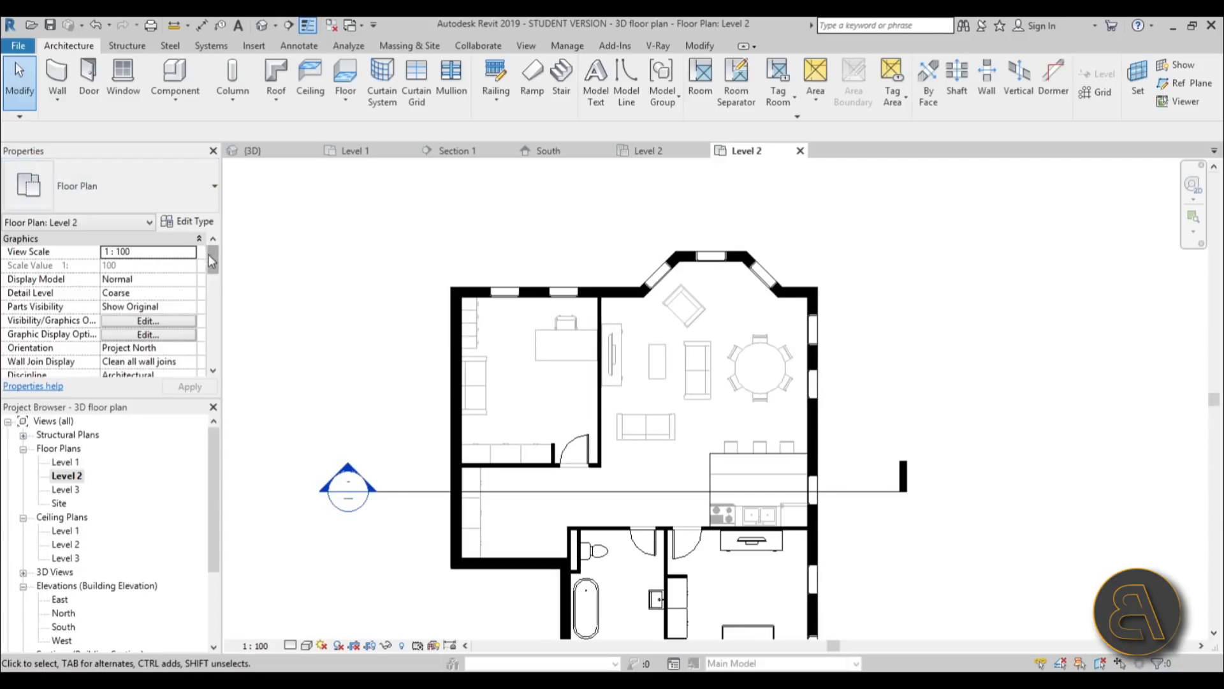
left_click_drag(213, 257, 221, 308)
scroll(220, 304, "up", 3)
scroll(218, 311, "down", 3)
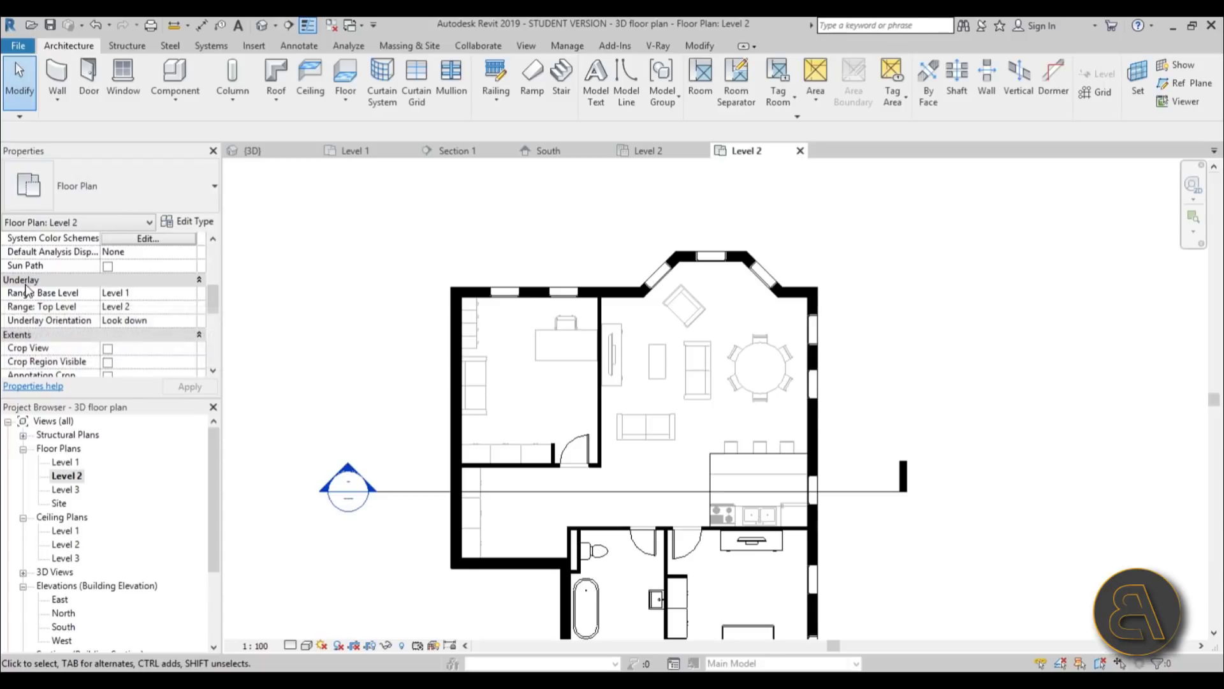
mouse_move(30, 295)
left_click(171, 294)
left_click(190, 293)
left_click(137, 307)
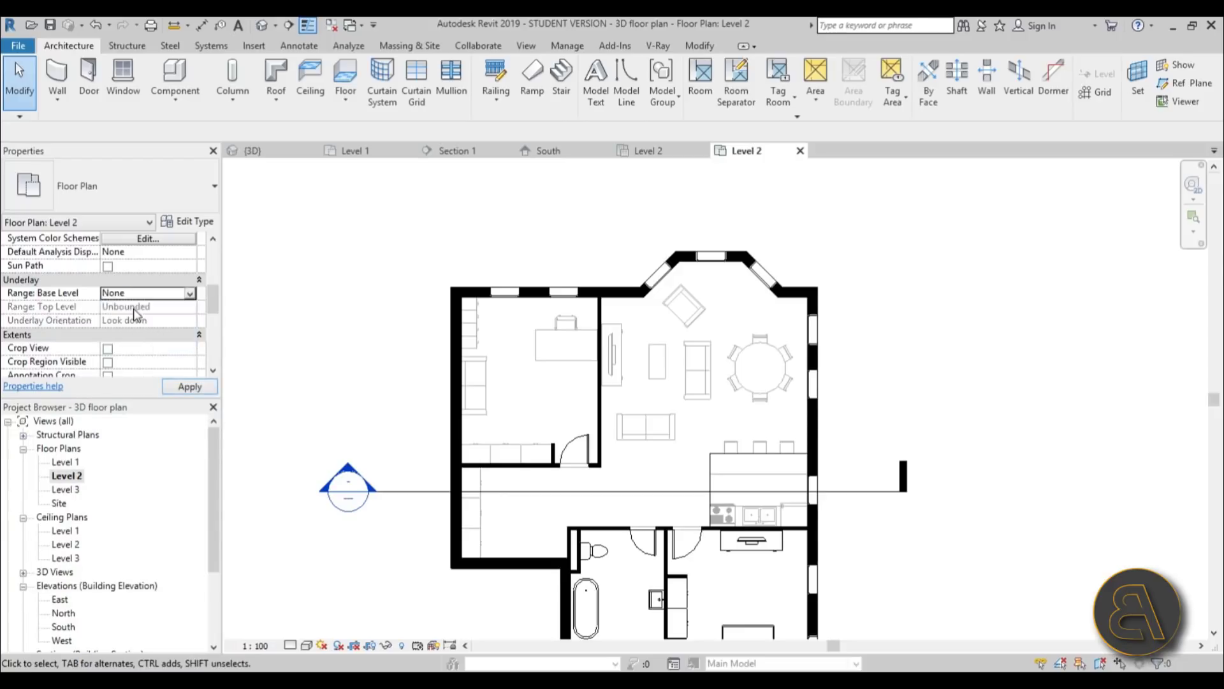
left_click(189, 386)
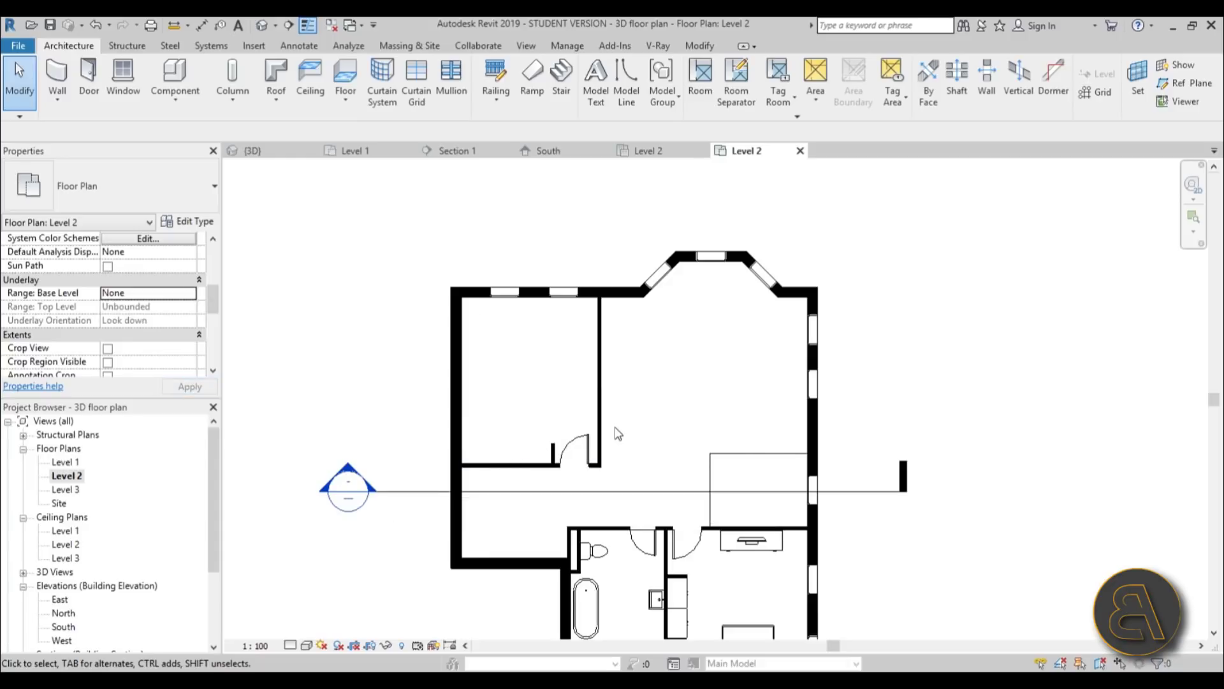
Step: Inspect the extent of the Generic 150mm 2 floor covering the kitchen area and bathroom on Level 2
scroll(622, 432, "down", 2)
middle_click_drag(721, 504, 697, 470)
scroll(725, 390, "up", 3)
left_click(725, 390)
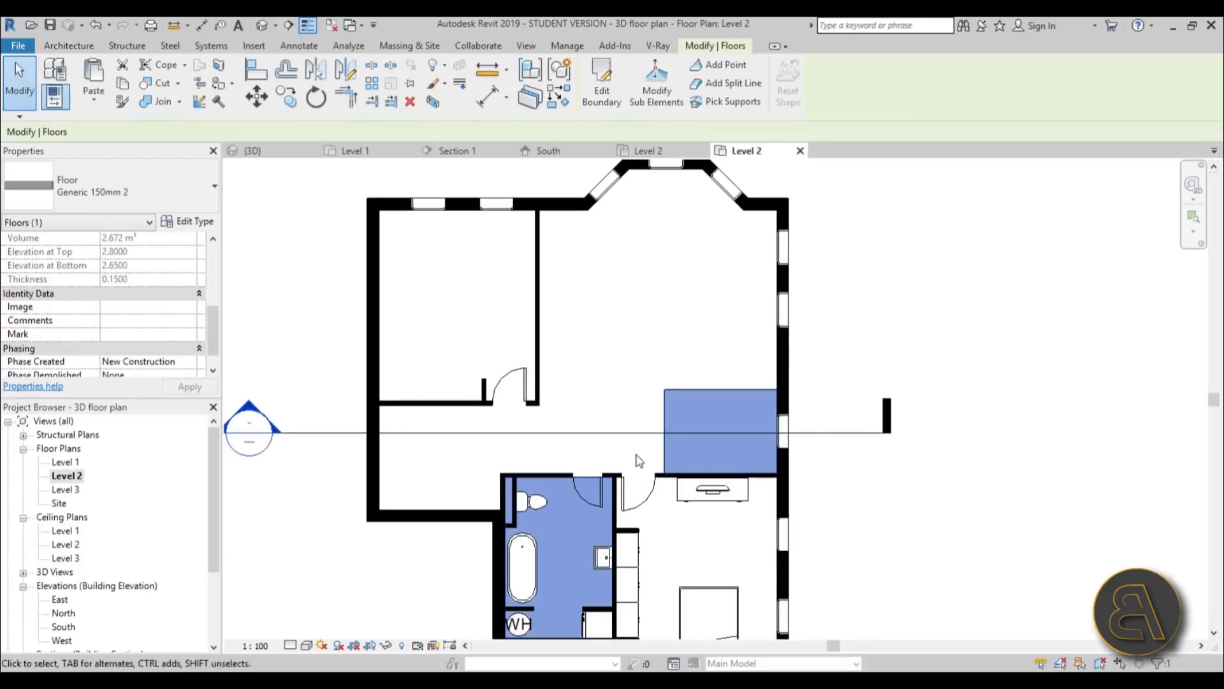
scroll(669, 395, "down", 2)
scroll(669, 396, "up", 2)
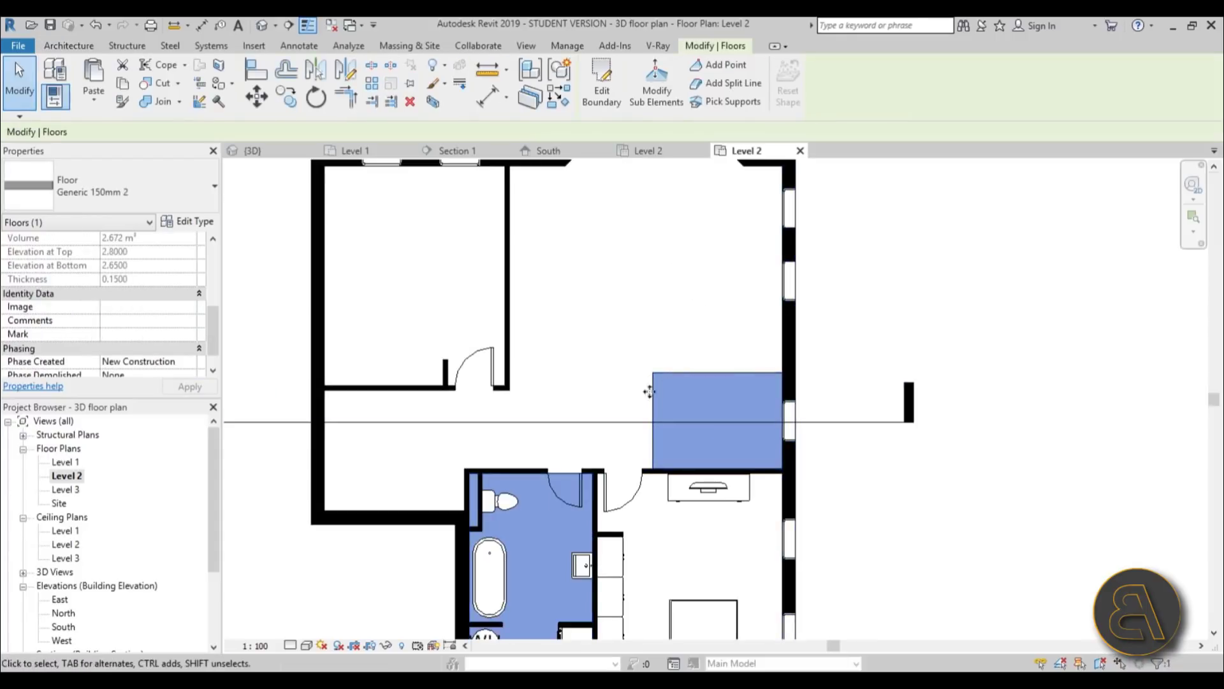
key("Escape")
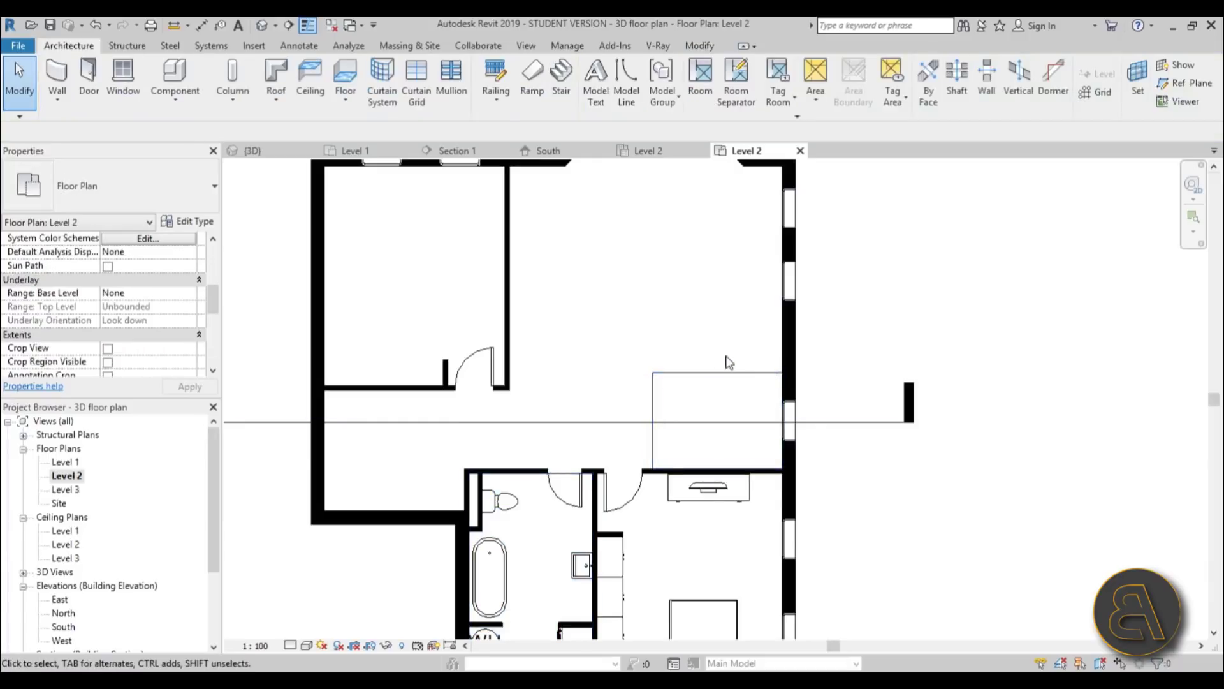
scroll(719, 402, "down", 3)
scroll(727, 414, "up", 3)
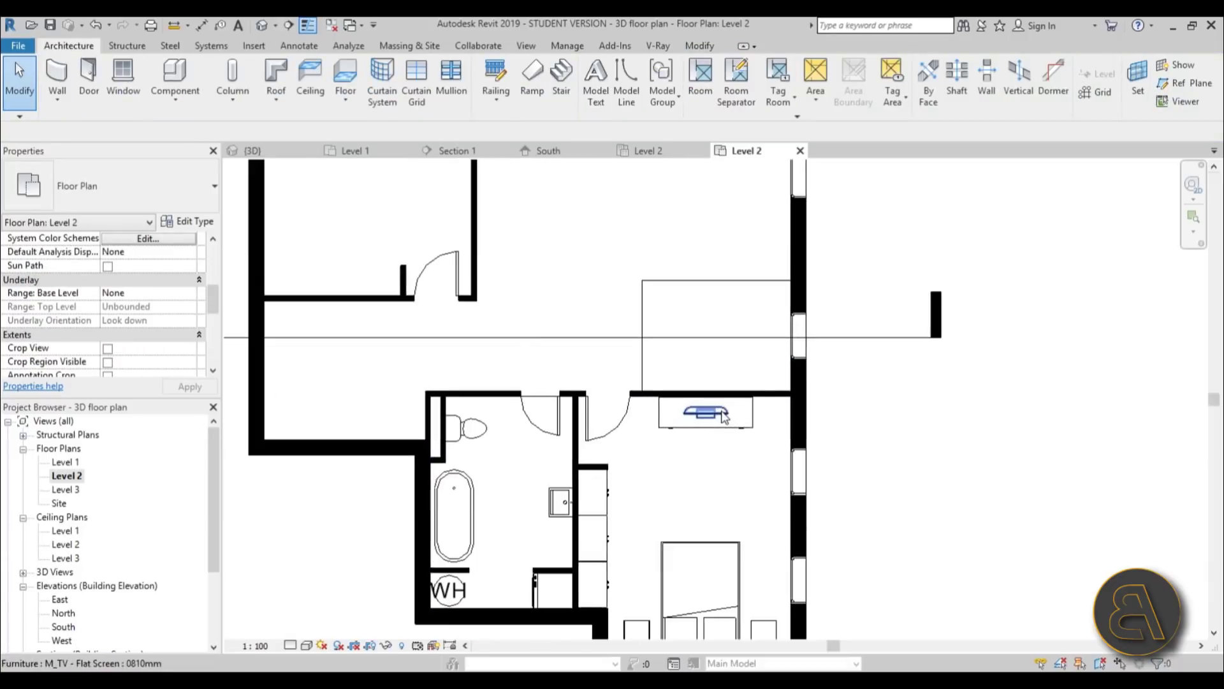
left_click(732, 424)
left_click(733, 427, "ctrl")
left_click(732, 464)
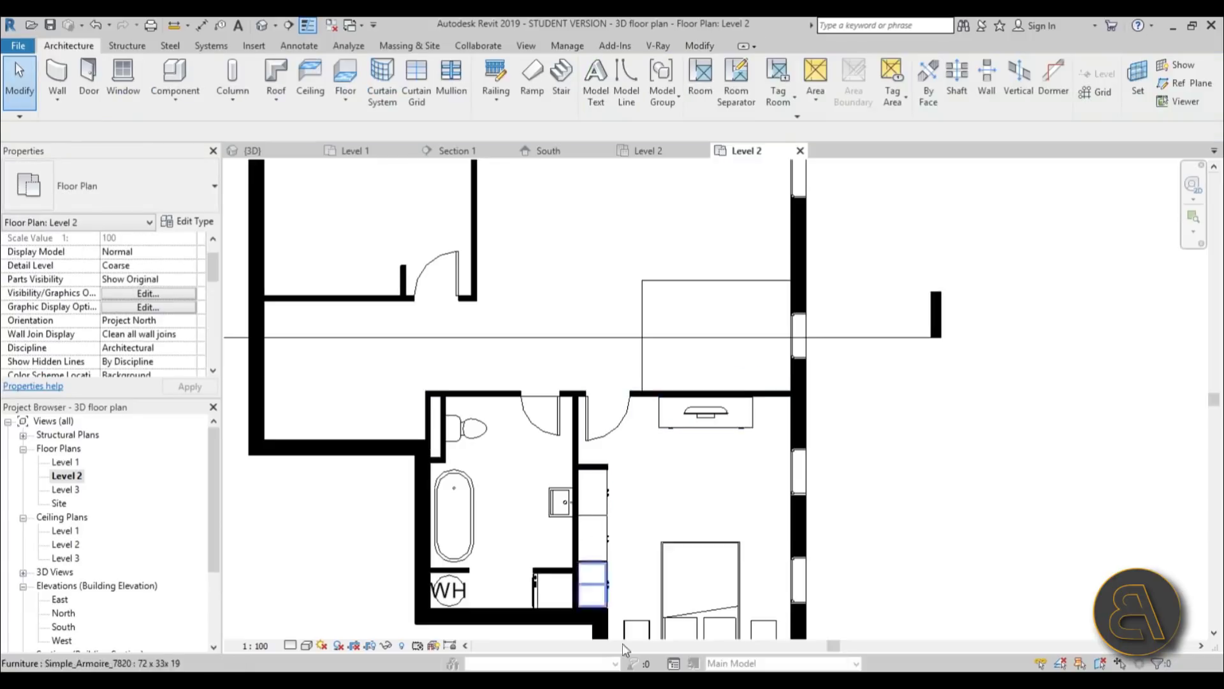
Step: Start a new wall based on Level 2 and set its top constraint to Up to level: Level 3
scroll(781, 528, "down", 1)
scroll(781, 528, "down", 1)
scroll(357, 363, "up", 1)
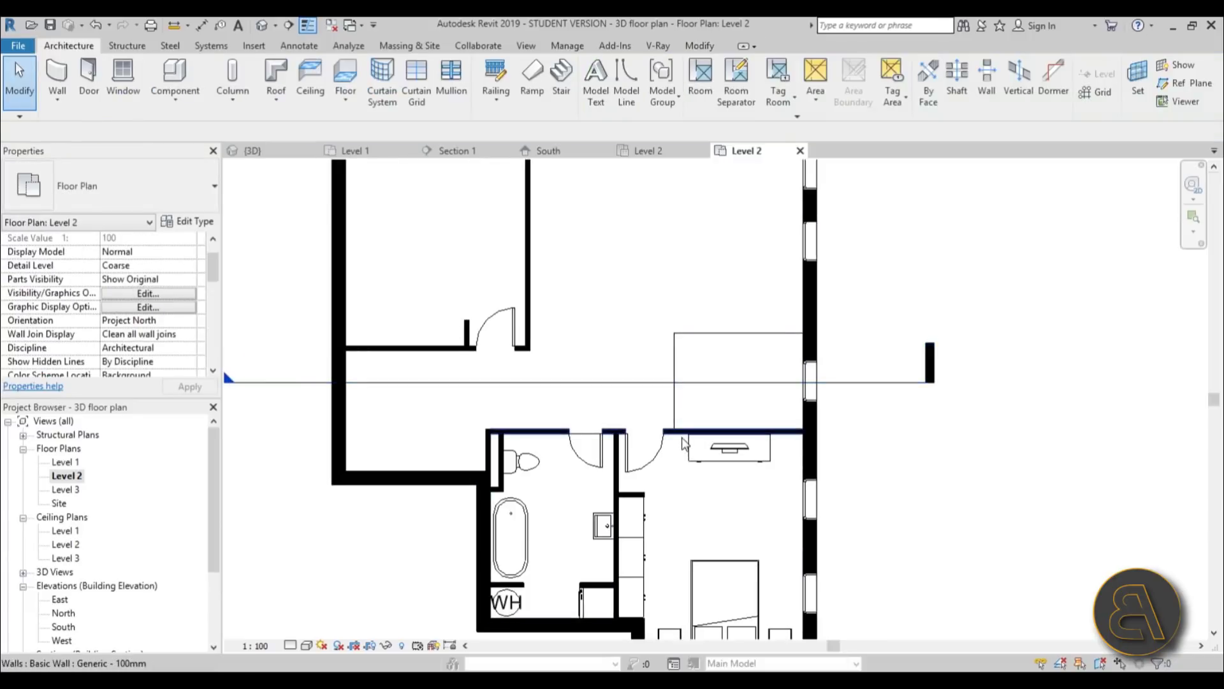
left_click(61, 80)
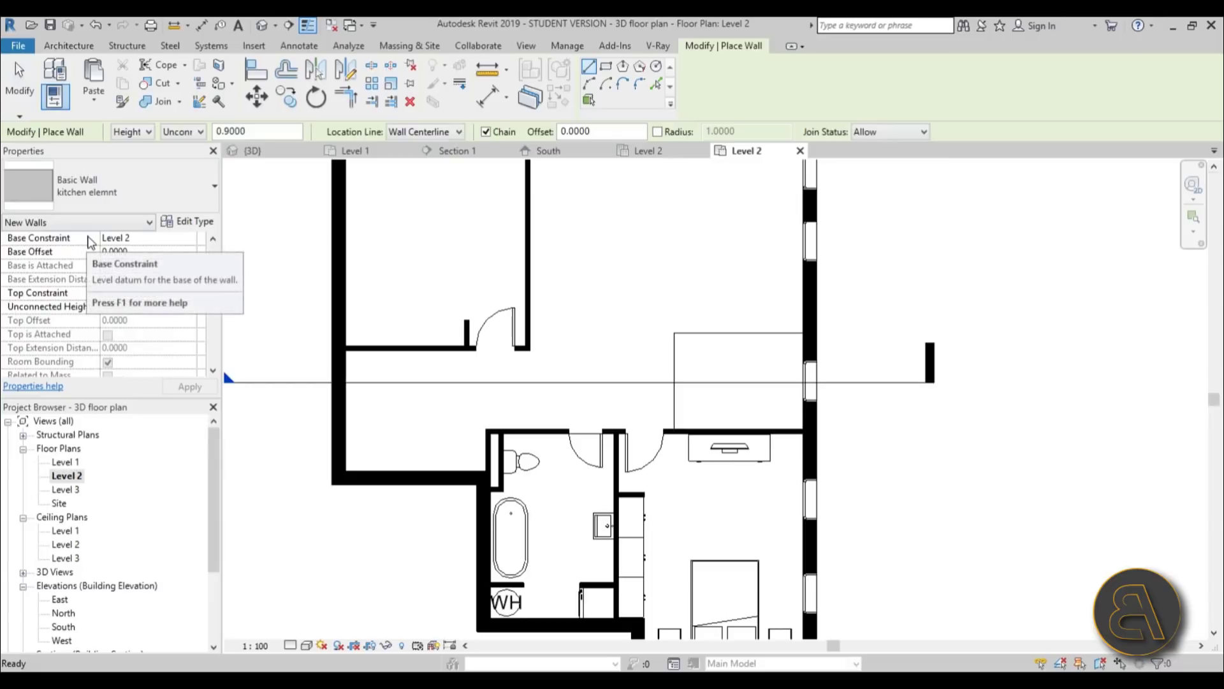
left_click(169, 293)
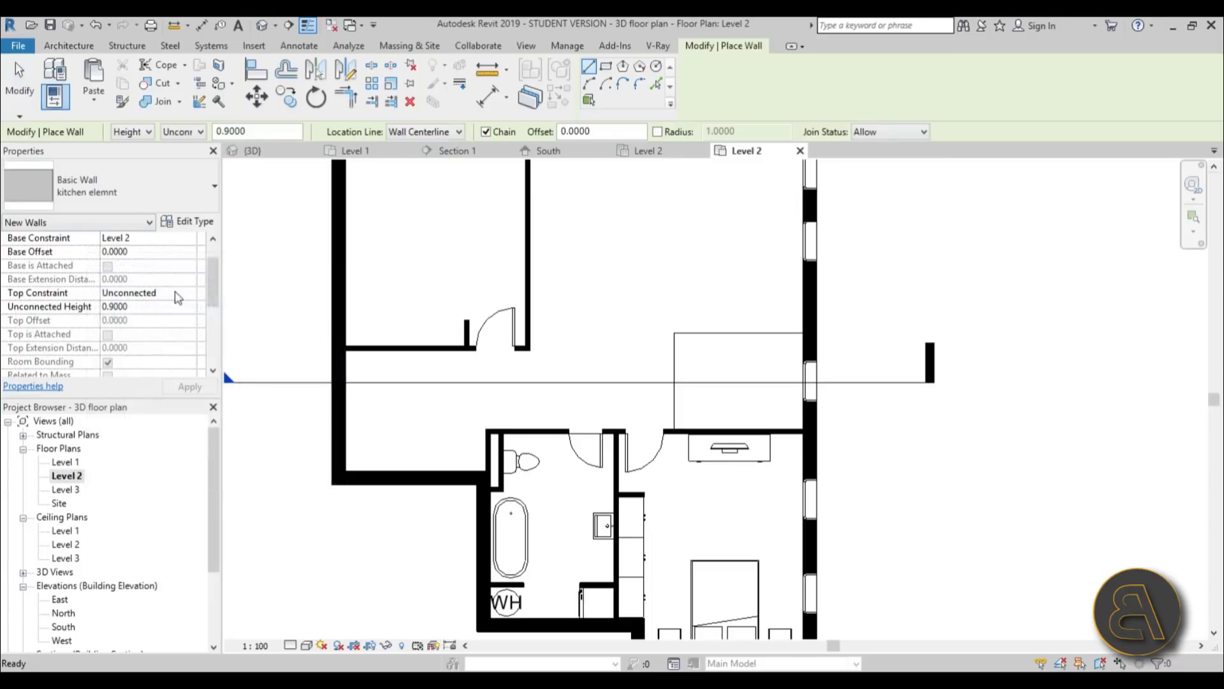
left_click(190, 293)
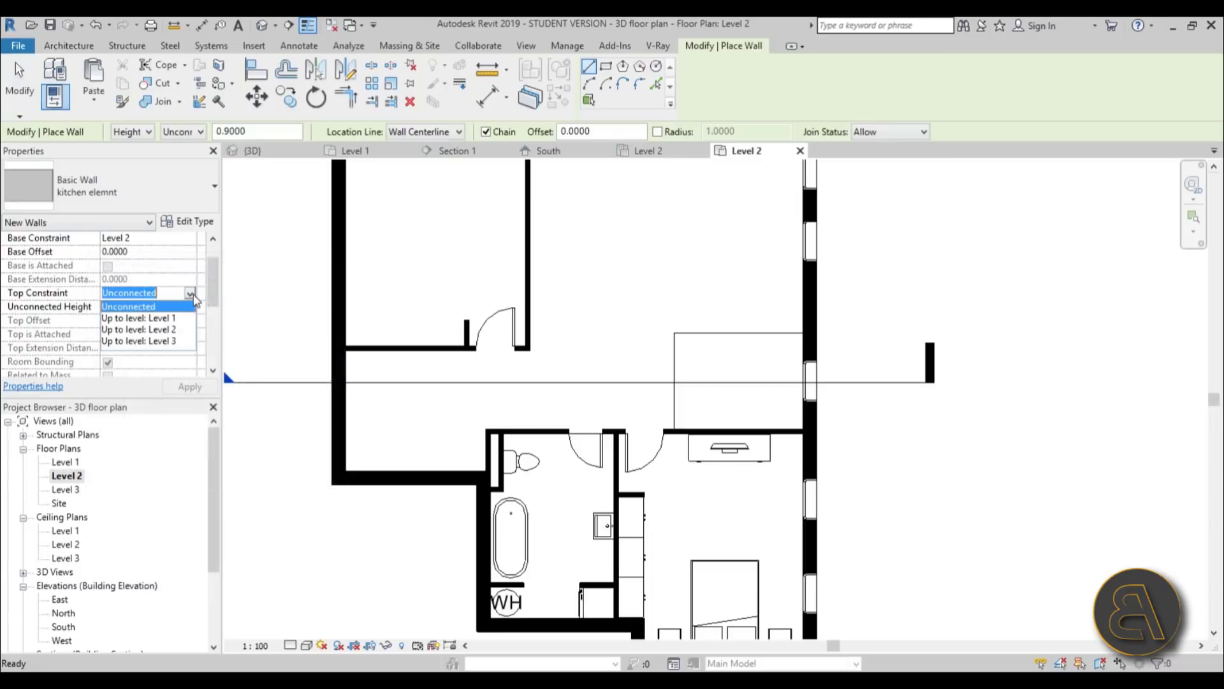
left_click(156, 343)
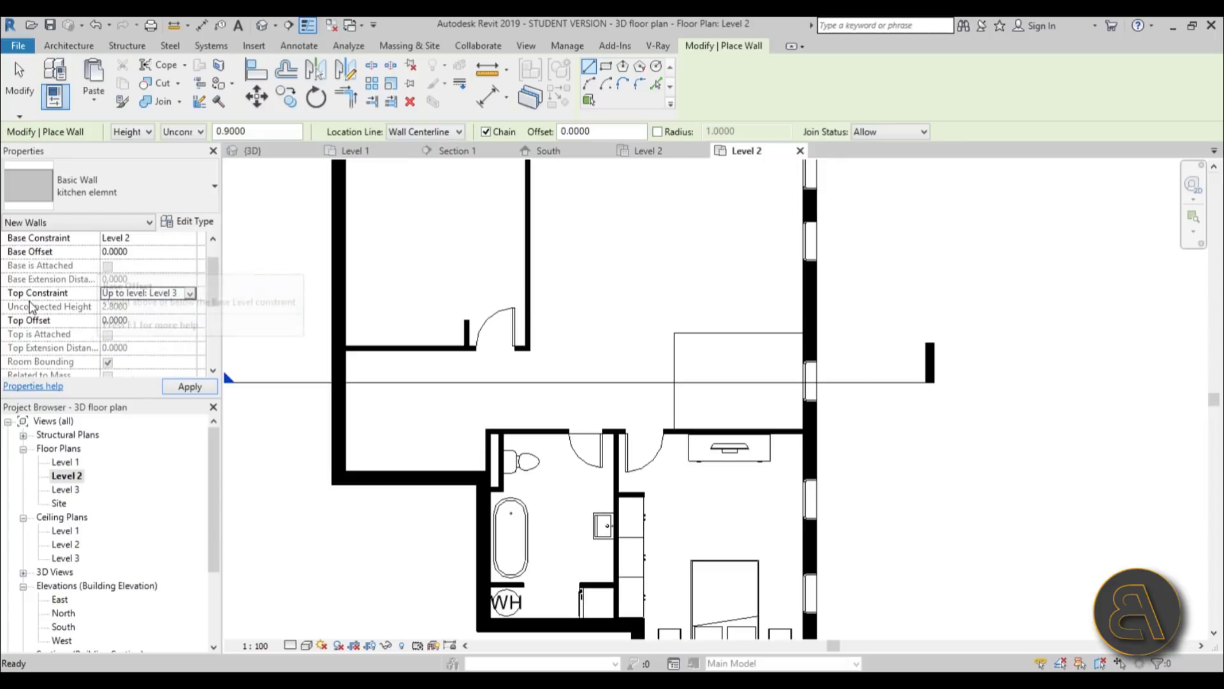
Step: Draw Generic - 100mm walls along the two open edges of the former kitchen floor, from the bedroom wall round to the exterior wall
left_click(137, 190)
scroll(159, 315, "up", 3)
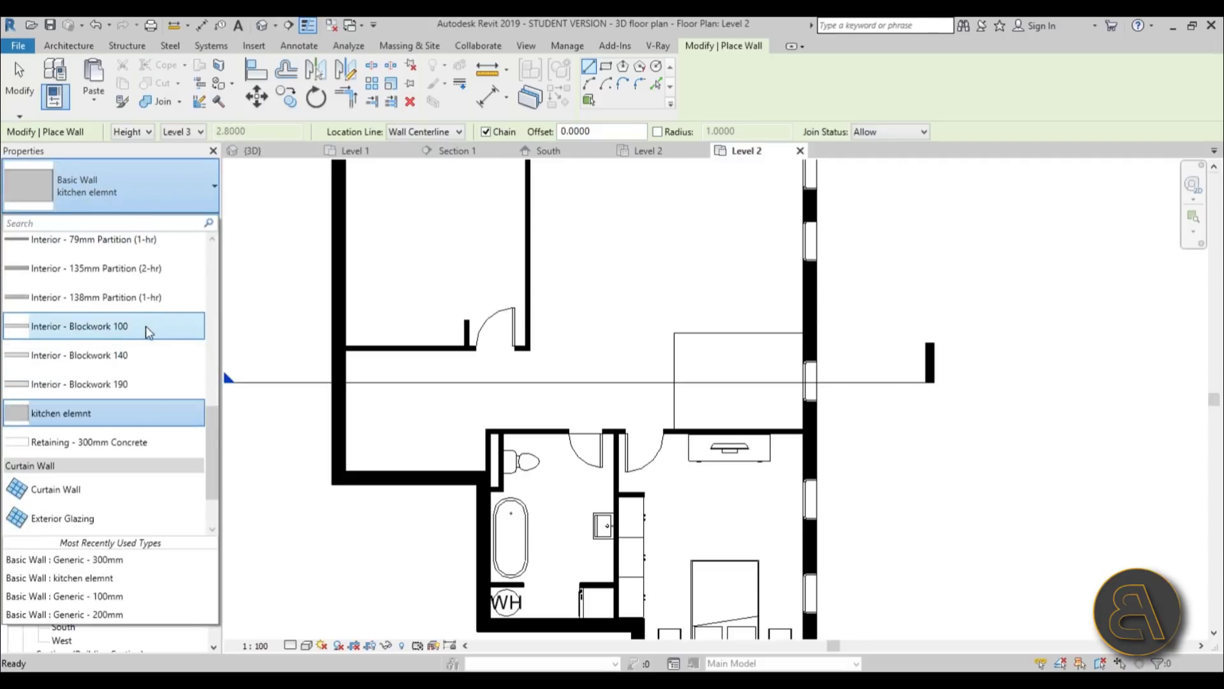
scroll(146, 327, "up", 3)
left_click(139, 309)
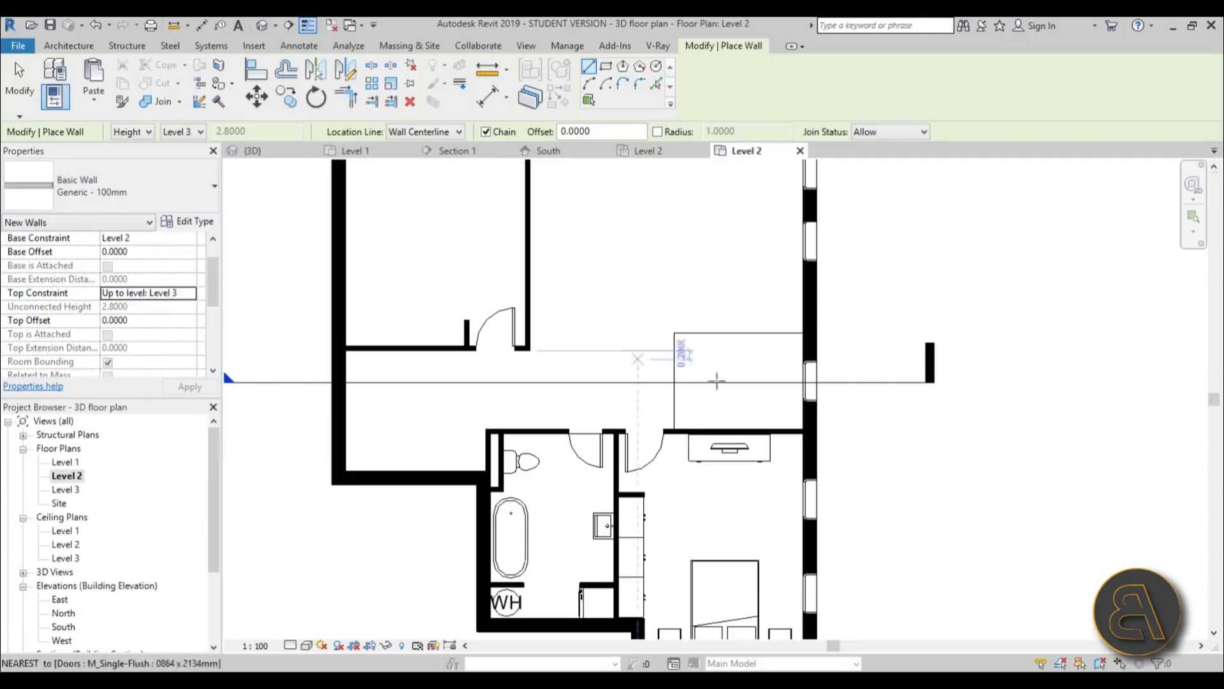
scroll(637, 429, "up", 3)
left_click(640, 448)
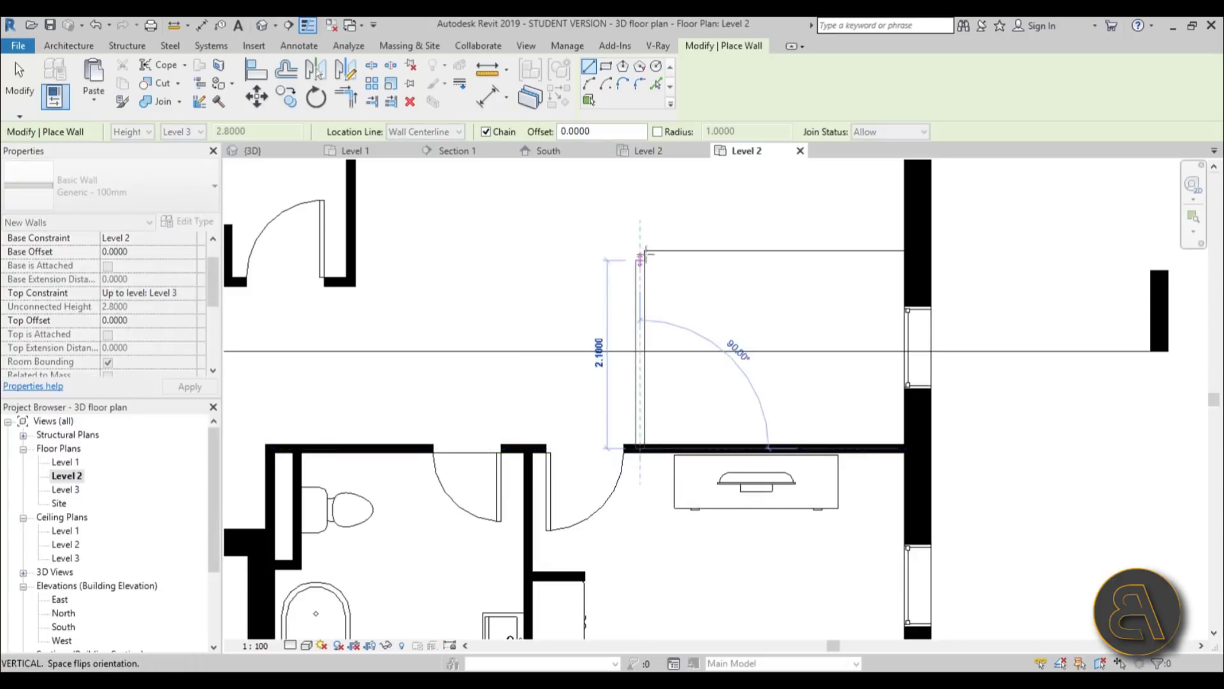
left_click(641, 242)
left_click(897, 241)
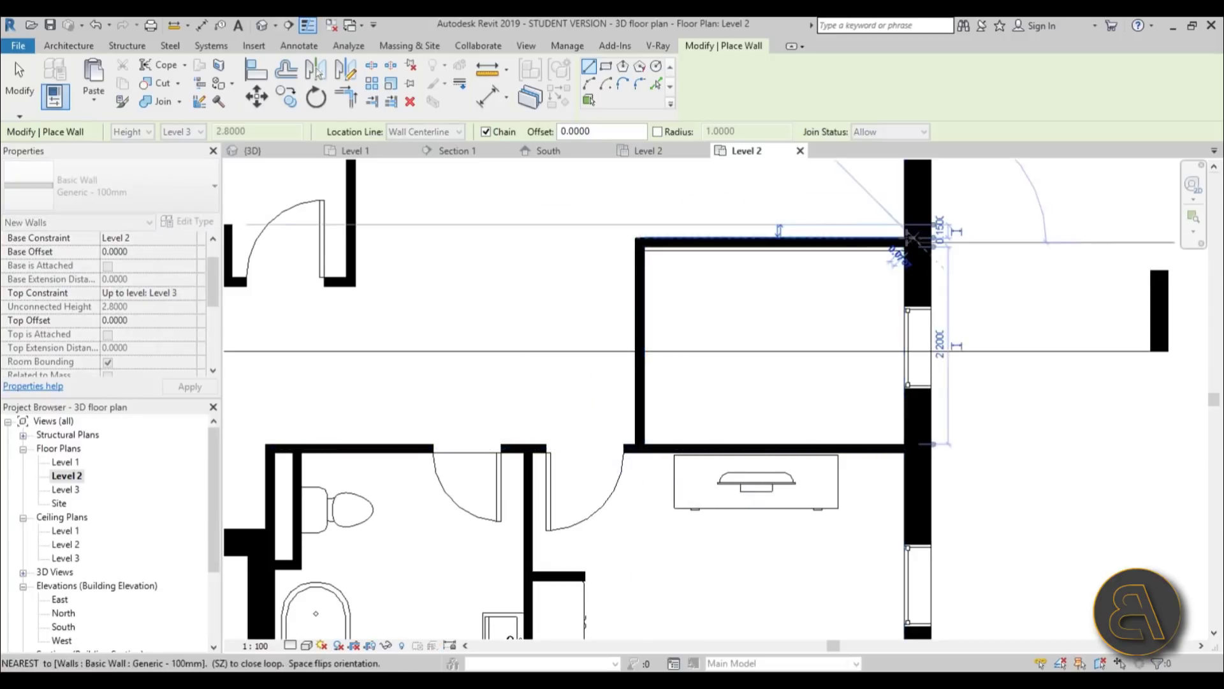
scroll(749, 247, "up", 5)
key("Escape")
key("Escape")
Step: Move the new horizontal partition slightly down so that it sits over the edge of the kitchen floor
left_click(621, 242)
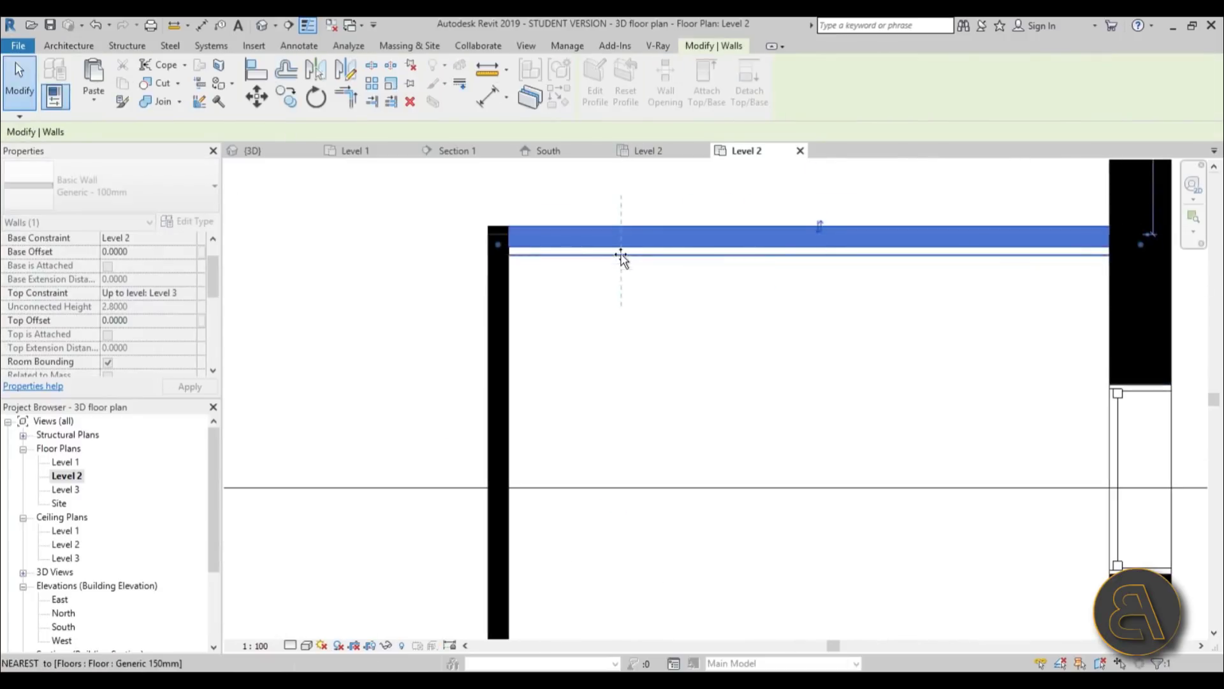
scroll(695, 388, "down", 4)
key("Escape")
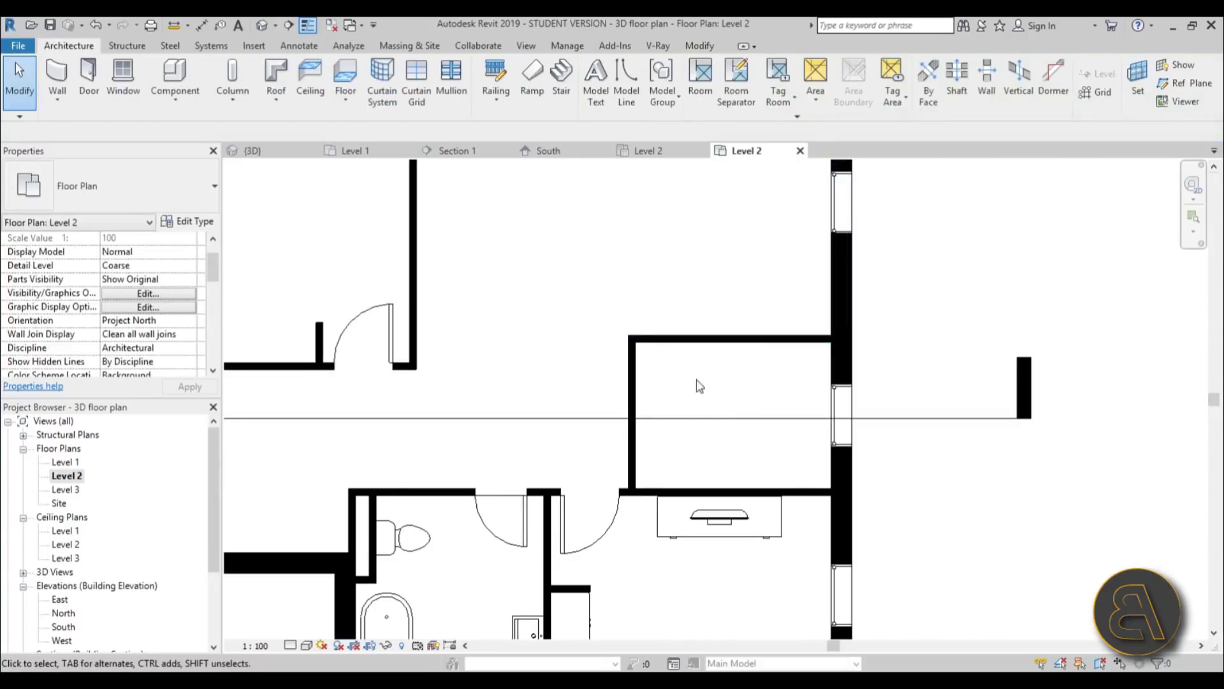
Step: Extend the horizontal partition to meet the vertical wall of the neighbouring upper room, closing off the bay-window room
scroll(708, 383, "down", 1)
middle_click_drag(708, 383, 778, 352)
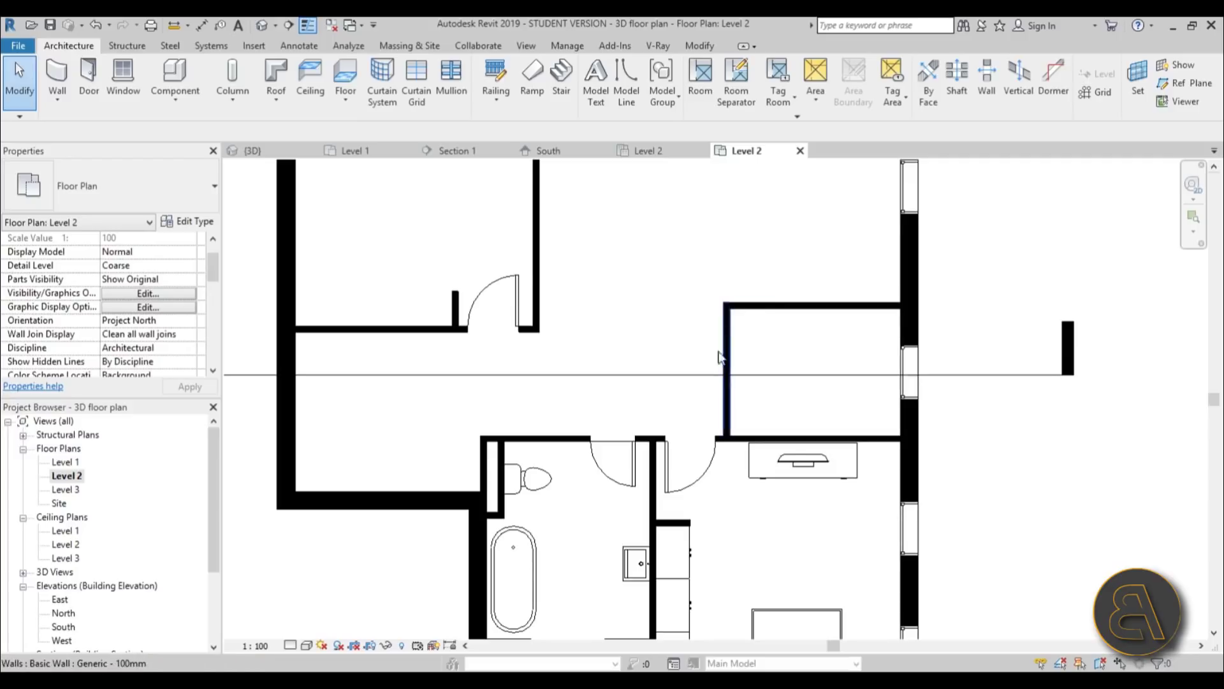
scroll(701, 357, "down", 3)
left_click(793, 375)
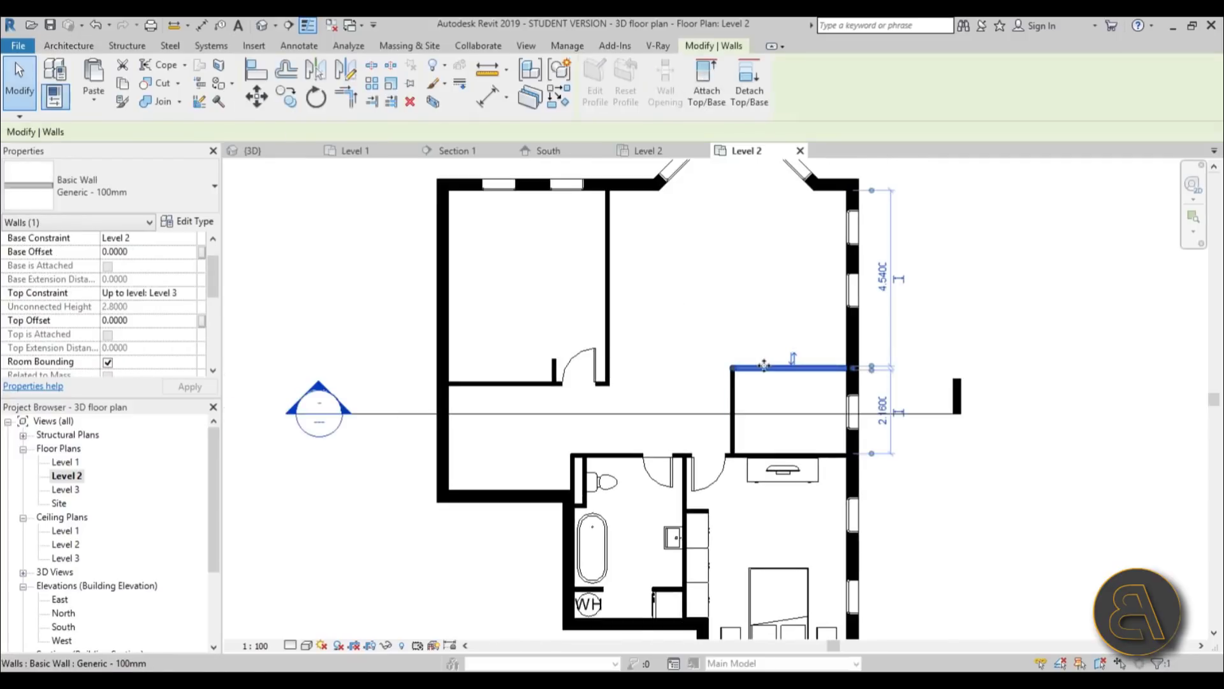
left_click_drag(732, 367, 608, 366)
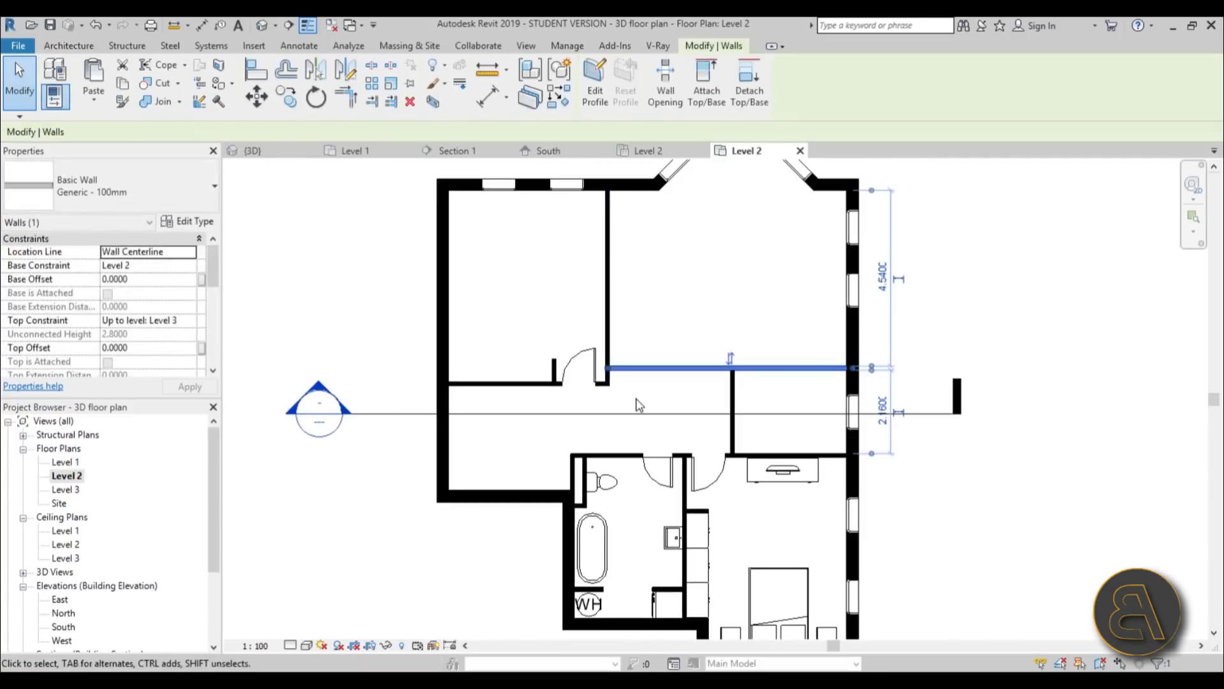
left_click(561, 404)
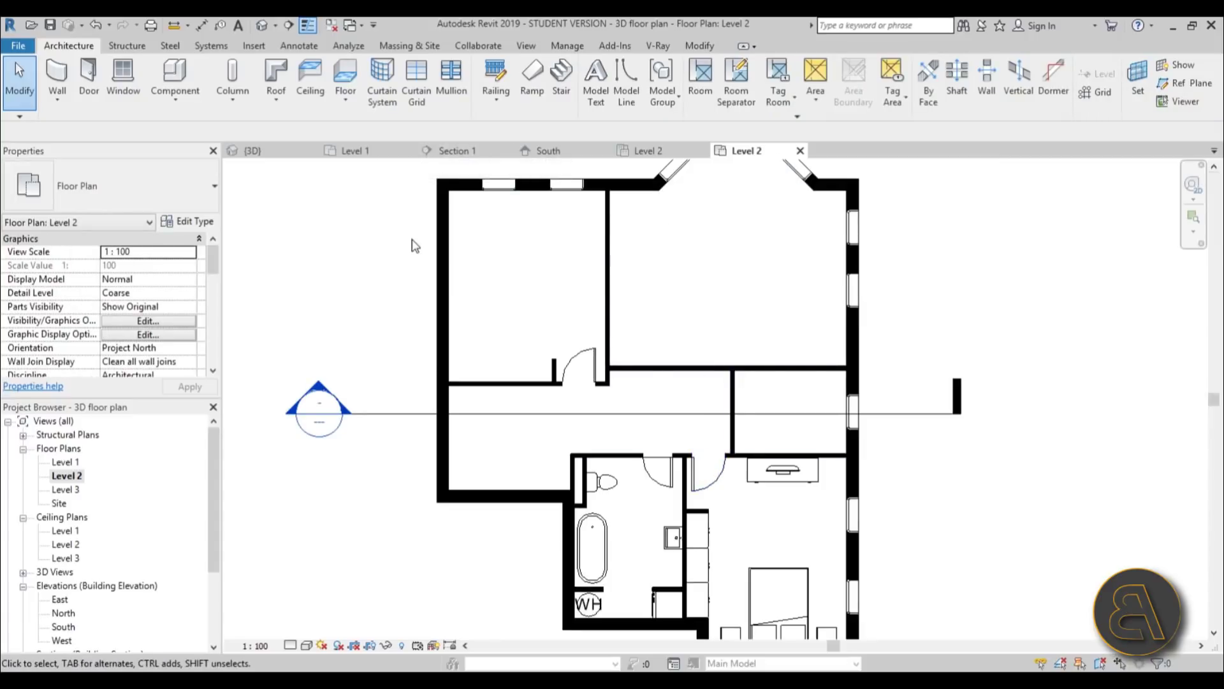
Step: Place a M_Single-Flush 0762 x 2134mm door 0.2 m from the partition's inner end, opening into the bay-window room
left_click(89, 78)
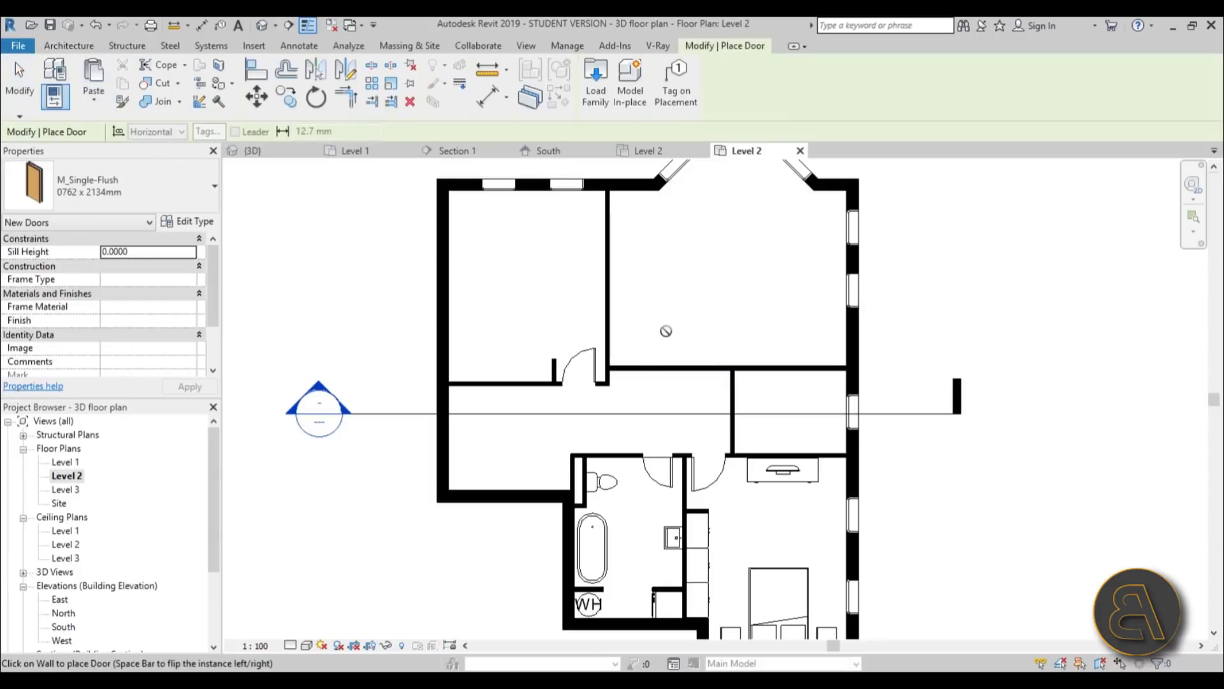
key("space")
key("space")
key("space")
key("space")
left_click(631, 368)
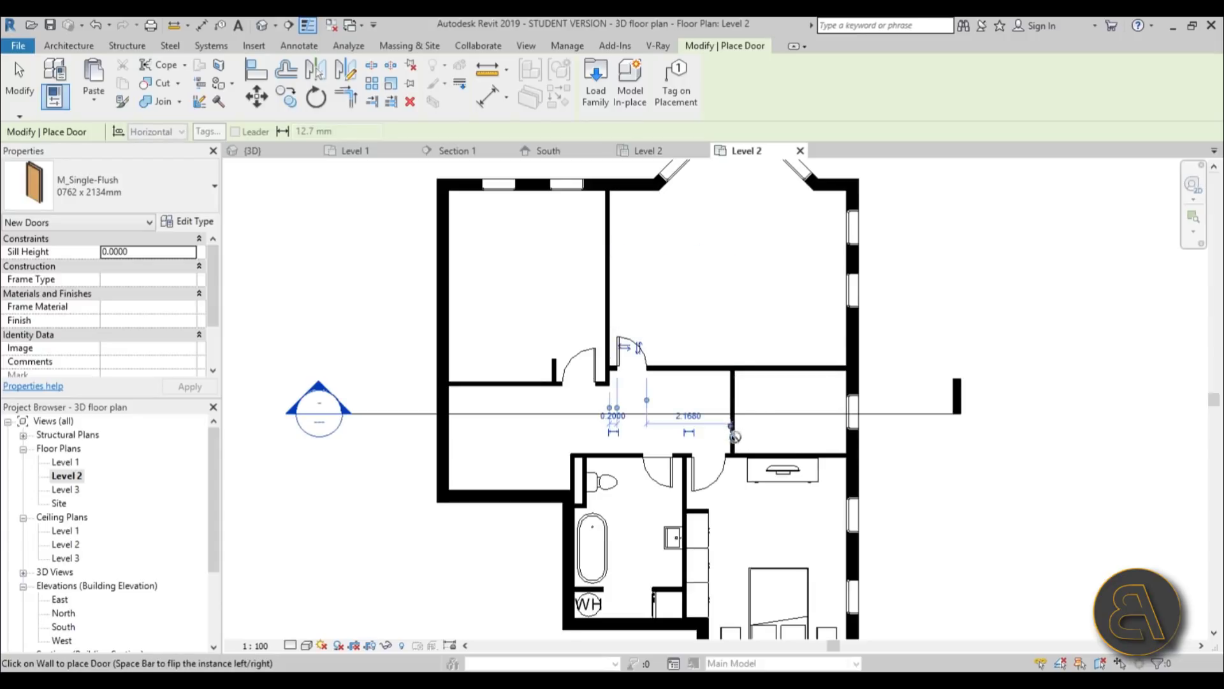
Step: Place another M_Single-Flush 0762 x 2134mm door in the small room's vertical wall, close to the bedroom wall and opening into the small room
scroll(740, 425, "up", 3)
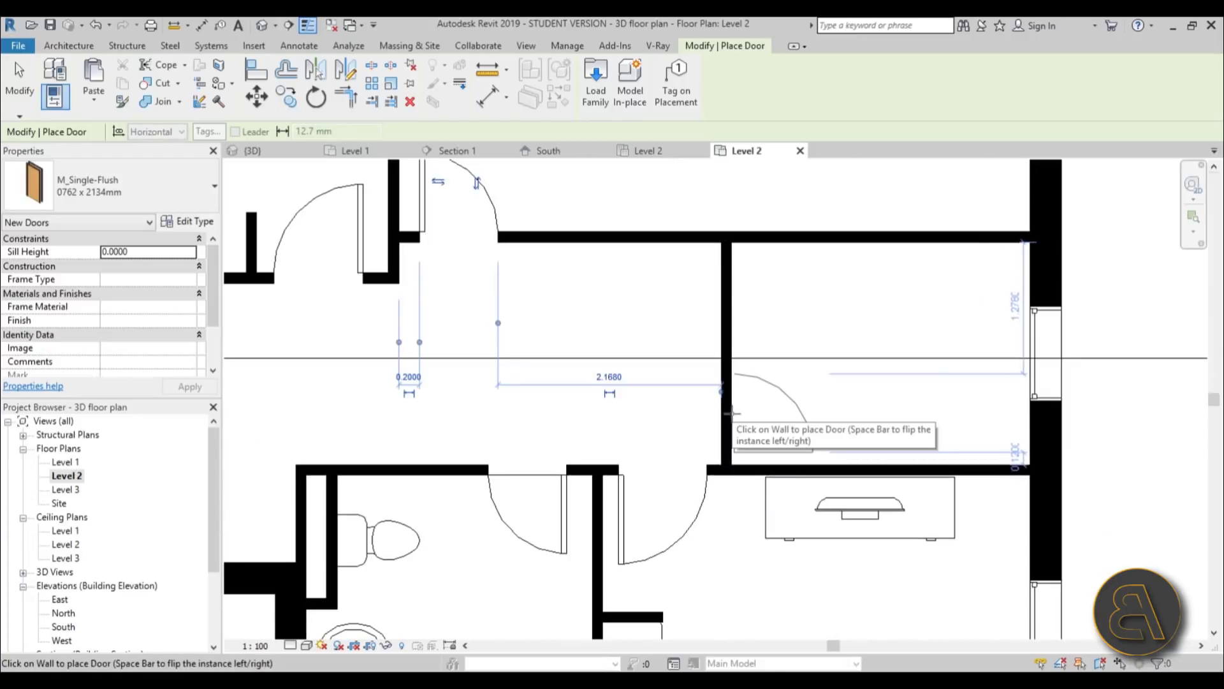
left_click(732, 414)
scroll(680, 394, "down", 3)
key("Escape")
key("Escape")
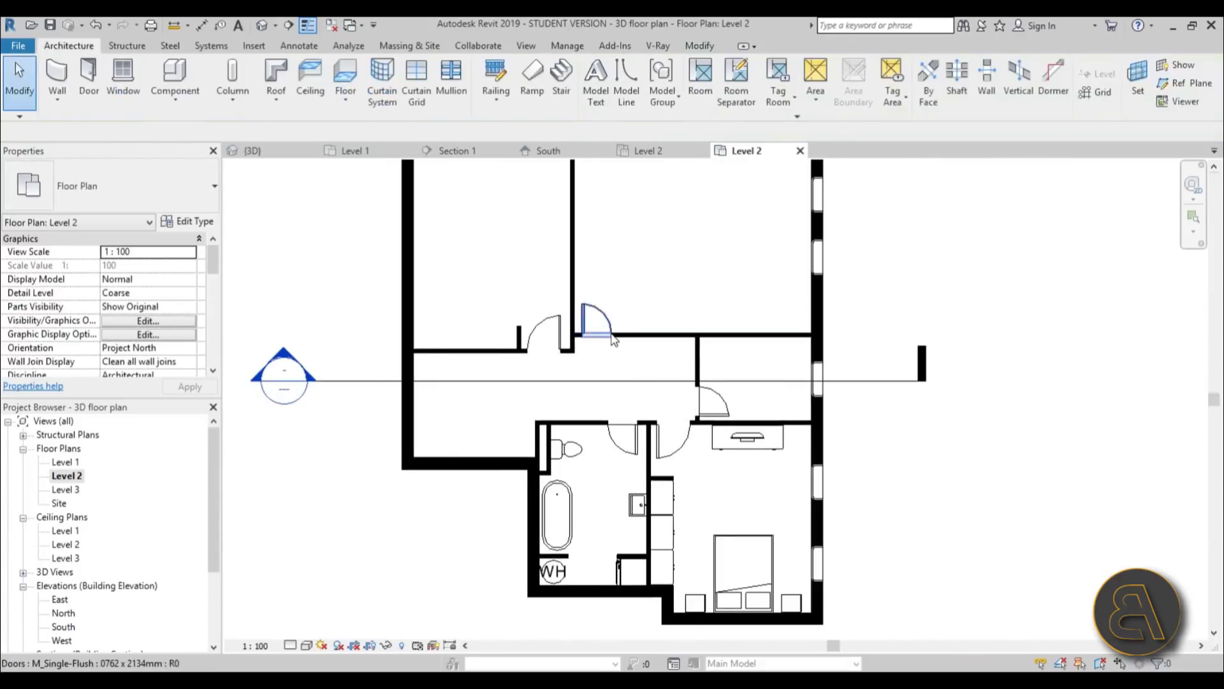
Step: Review the Level 2 layout as a whole and examine both storeys and the Level 3 height in Section 1
scroll(595, 612, "down", 3)
scroll(581, 568, "up", 3)
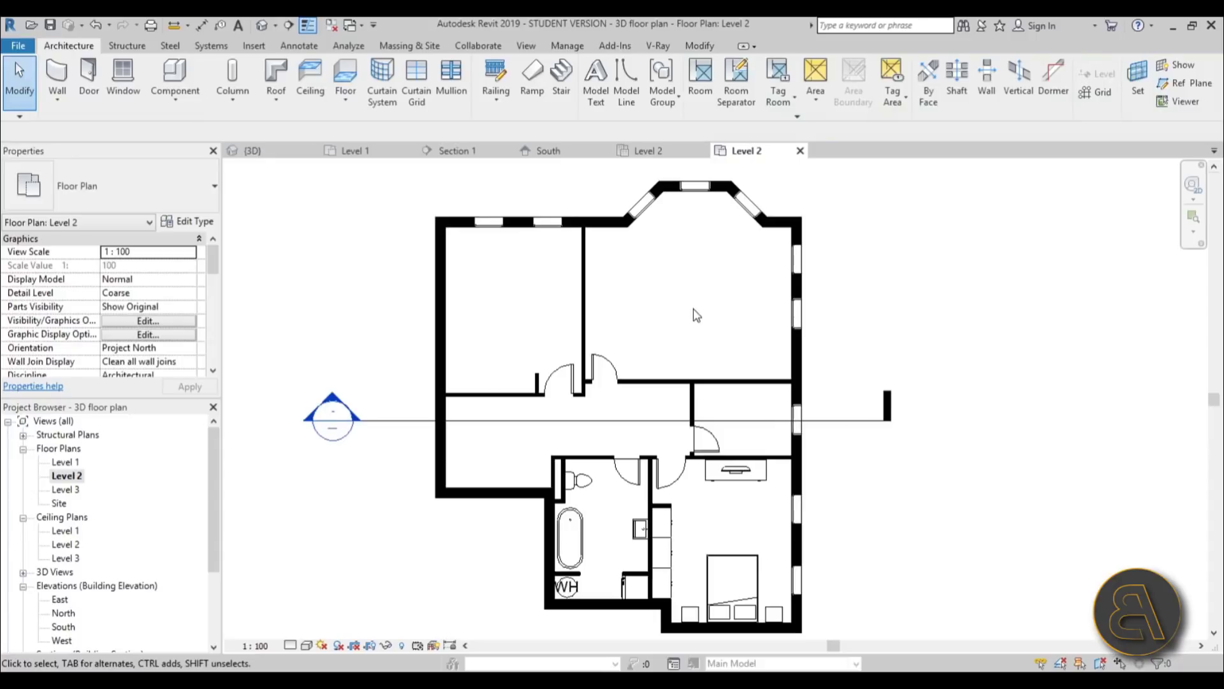
scroll(690, 336, "down", 1)
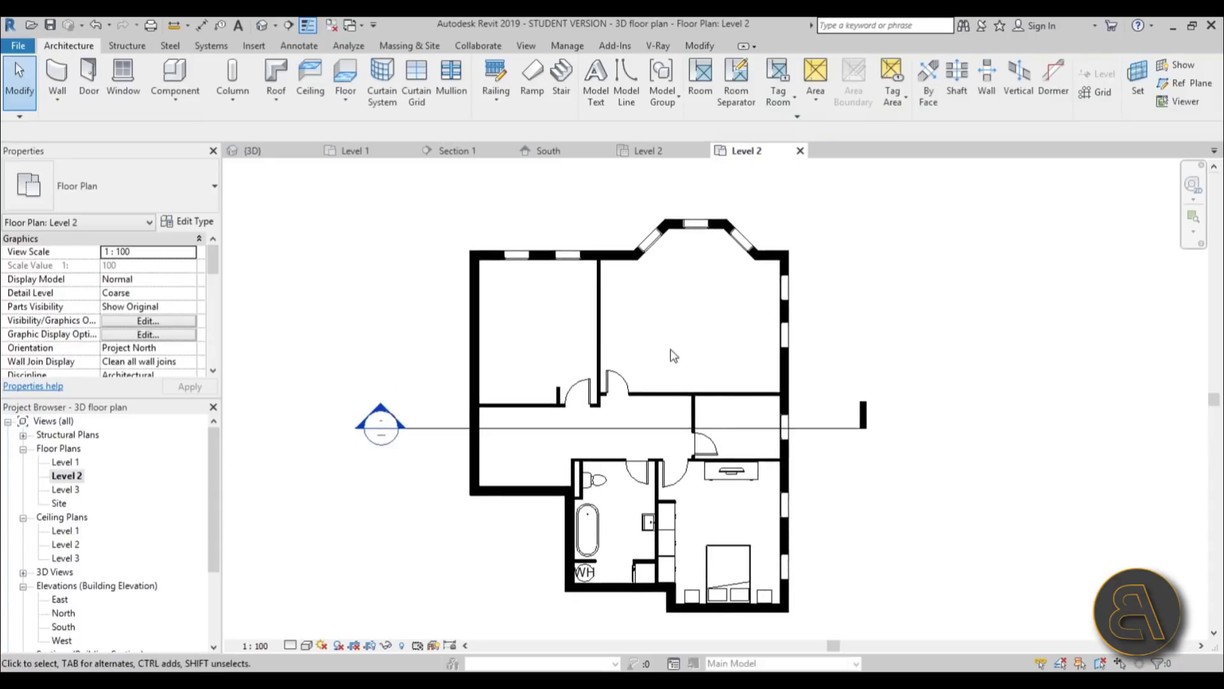
scroll(674, 355, "up", 2)
scroll(658, 360, "down", 2)
middle_click_drag(672, 380, 663, 359)
double_click(390, 398)
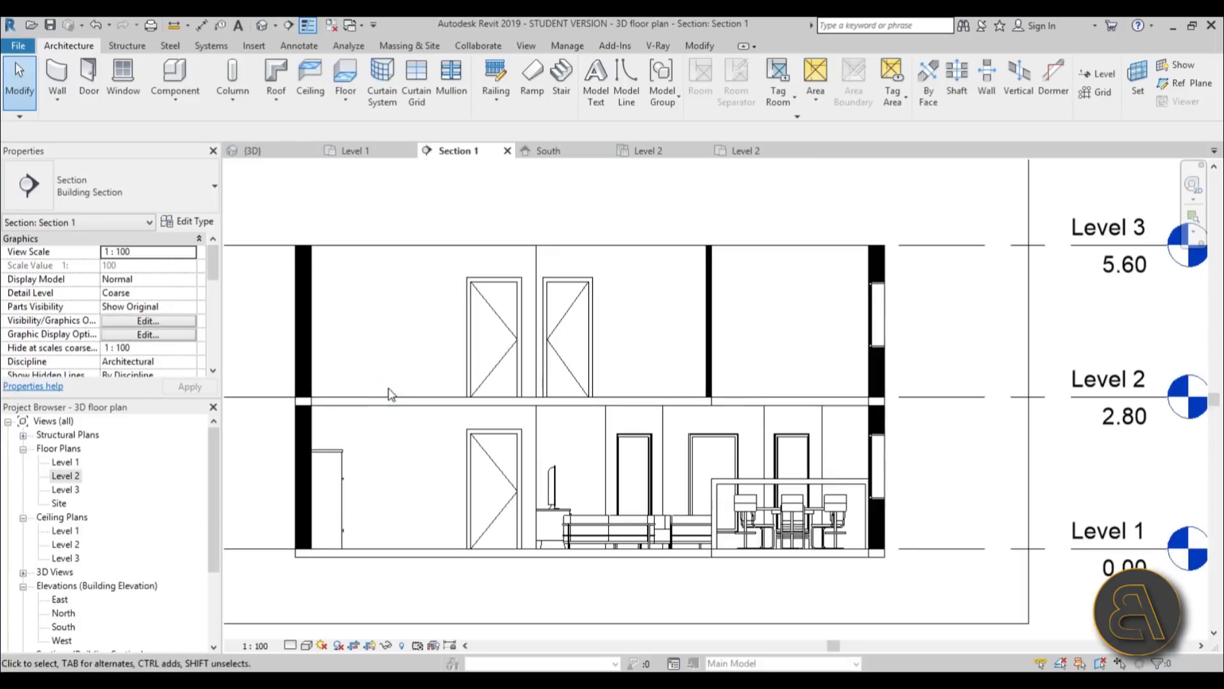
scroll(770, 359, "down", 5)
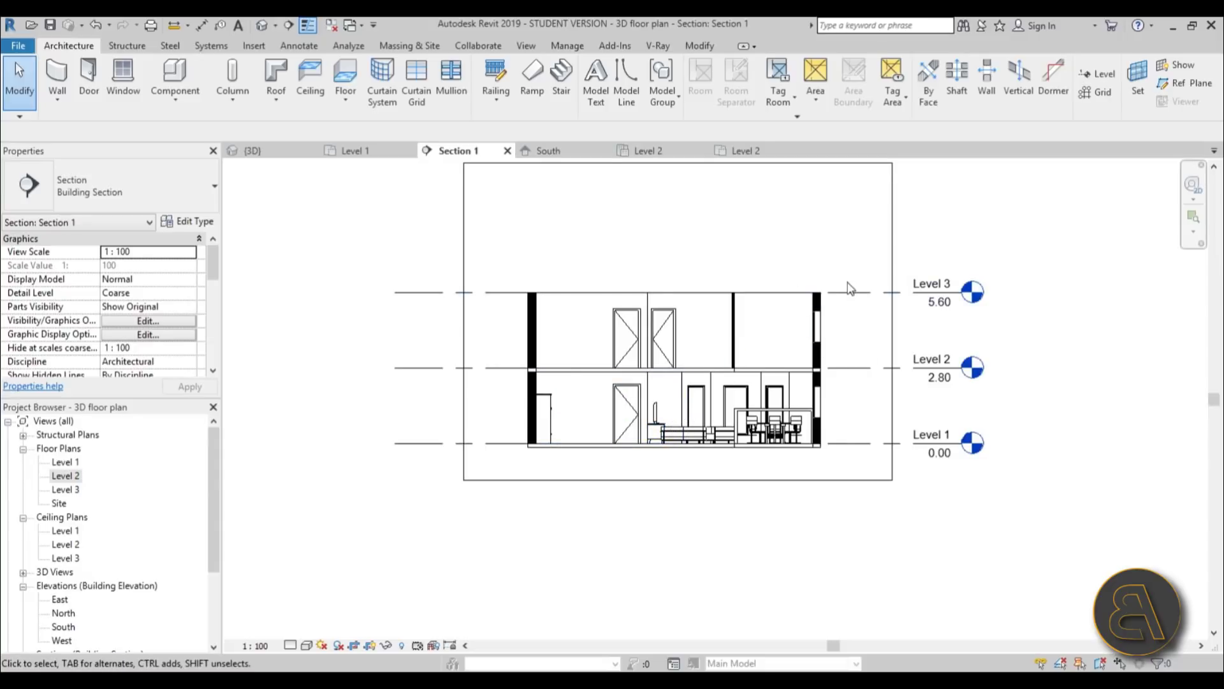
Step: Open the Level 3 floor plan and set its view range bottom and view depth level to Unlimited
double_click(67, 489)
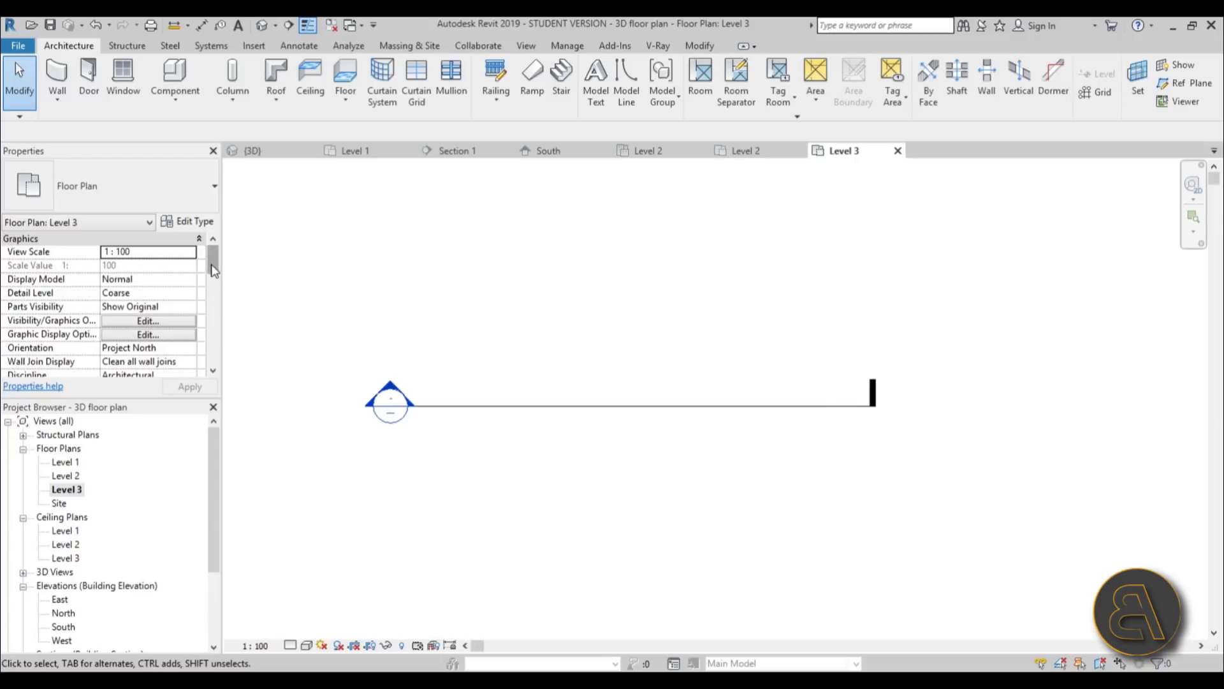
scroll(213, 262, "down", 2)
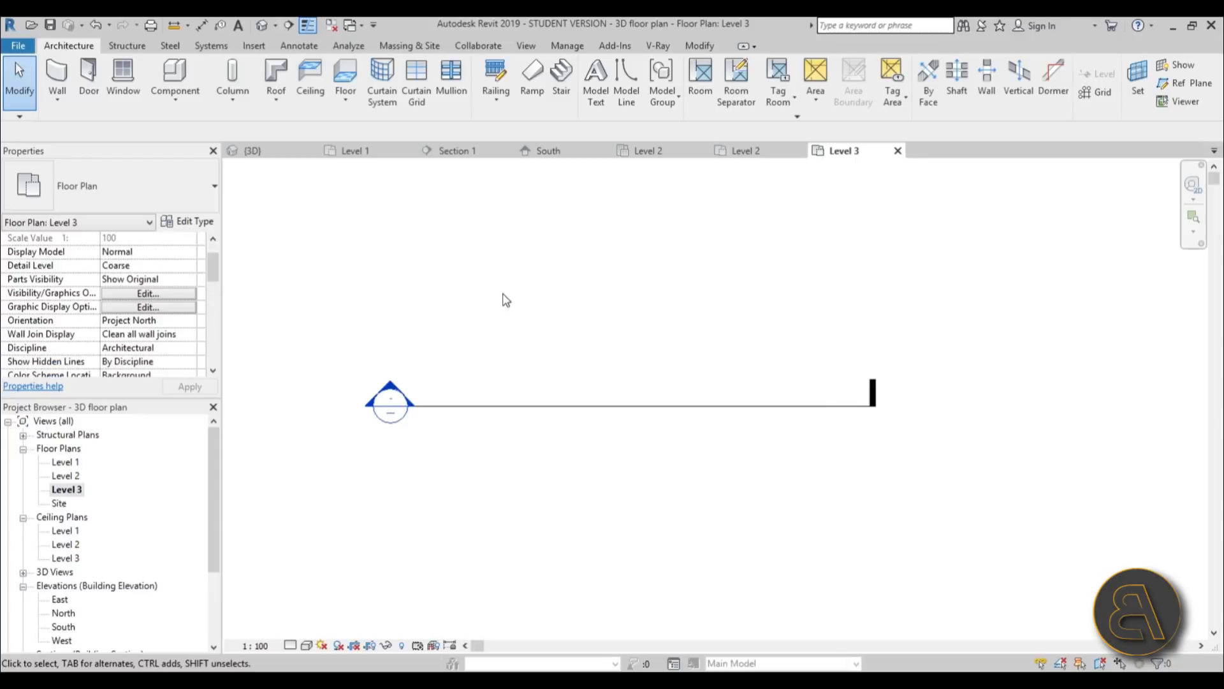
key("v")
key("r")
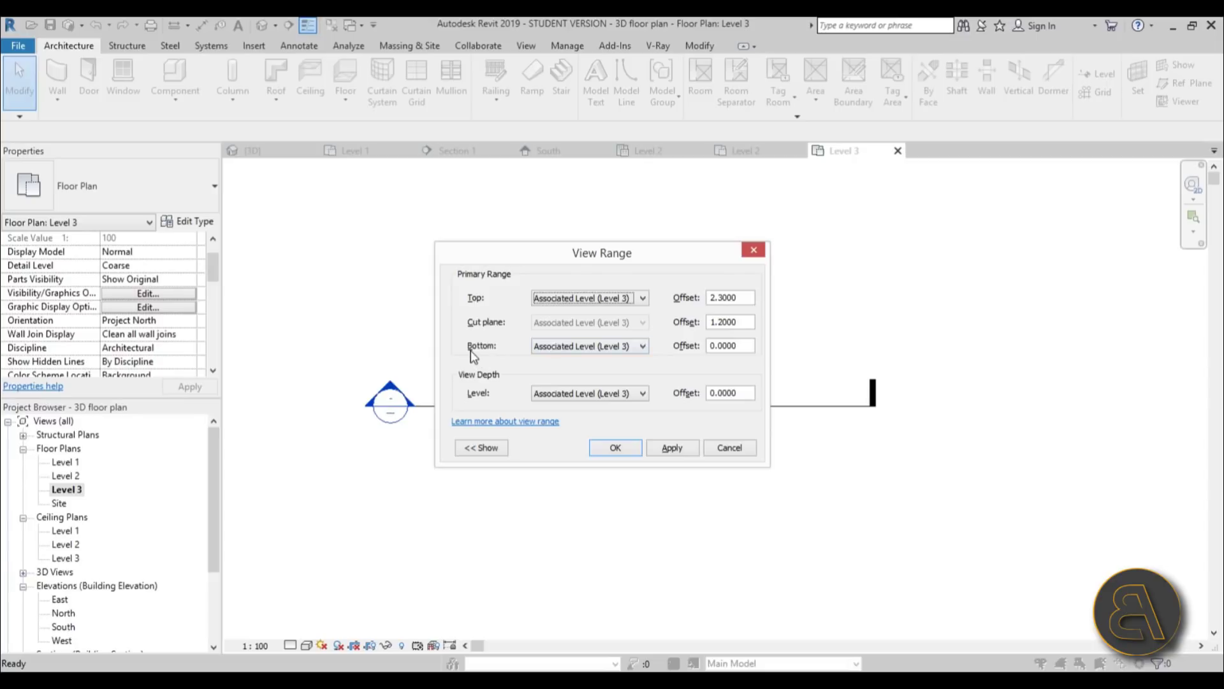
left_click(543, 347)
left_click(557, 391)
left_click(540, 390)
left_click(549, 439)
left_click(673, 448)
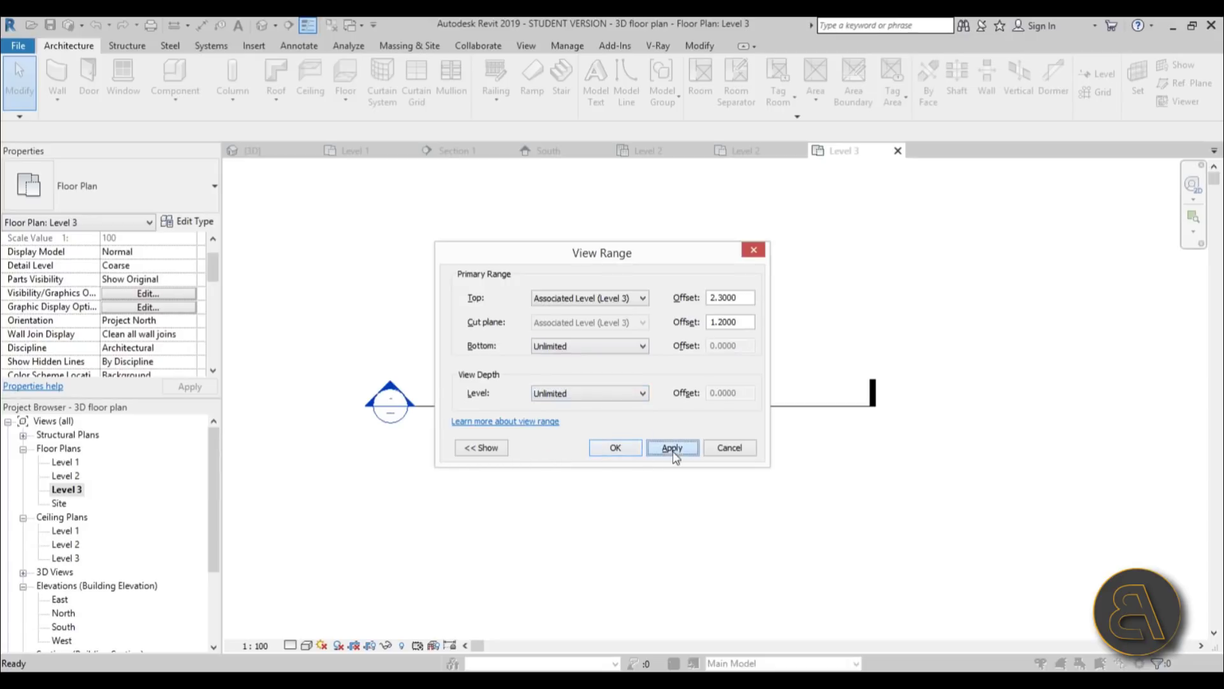
left_click(615, 447)
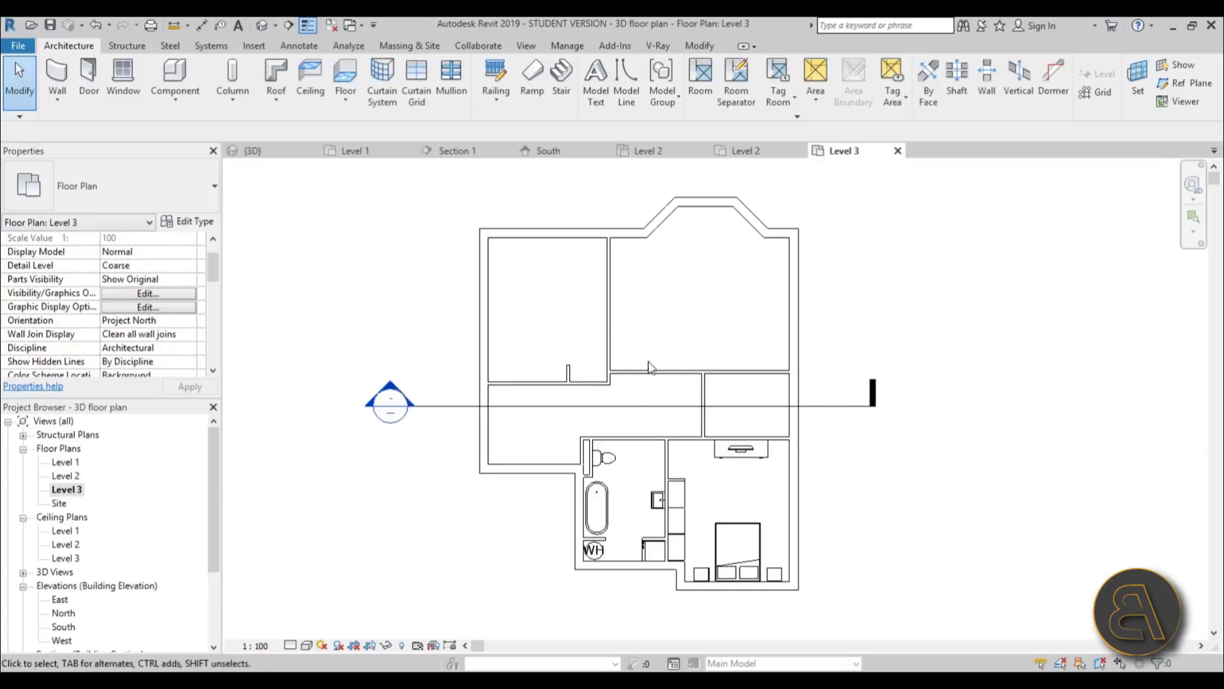
Step: Start a Generic - 400mm roof by footprint and sketch a rectangular slope-defining boundary around the house's outer walls with a 0.6 m offset
scroll(647, 350, "down", 3)
mouse_move(695, 446)
middle_mouse_down()
mouse_move(709, 481)
mouse_move(697, 470)
middle_mouse_up()
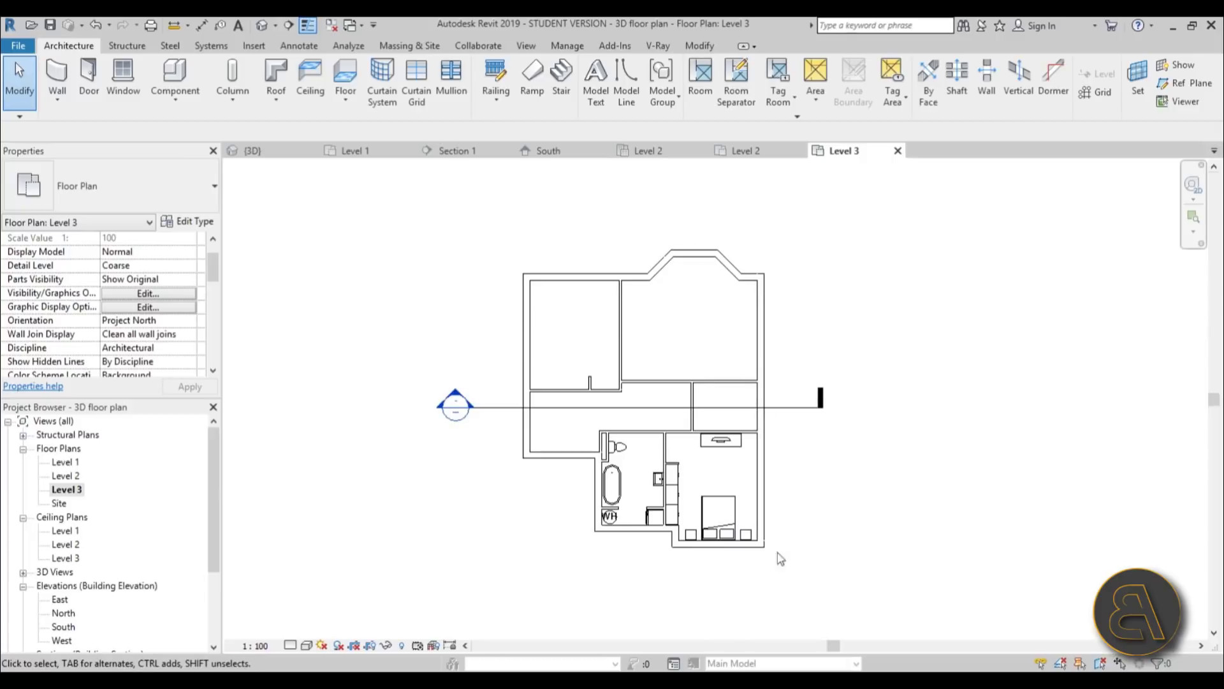
left_click(283, 102)
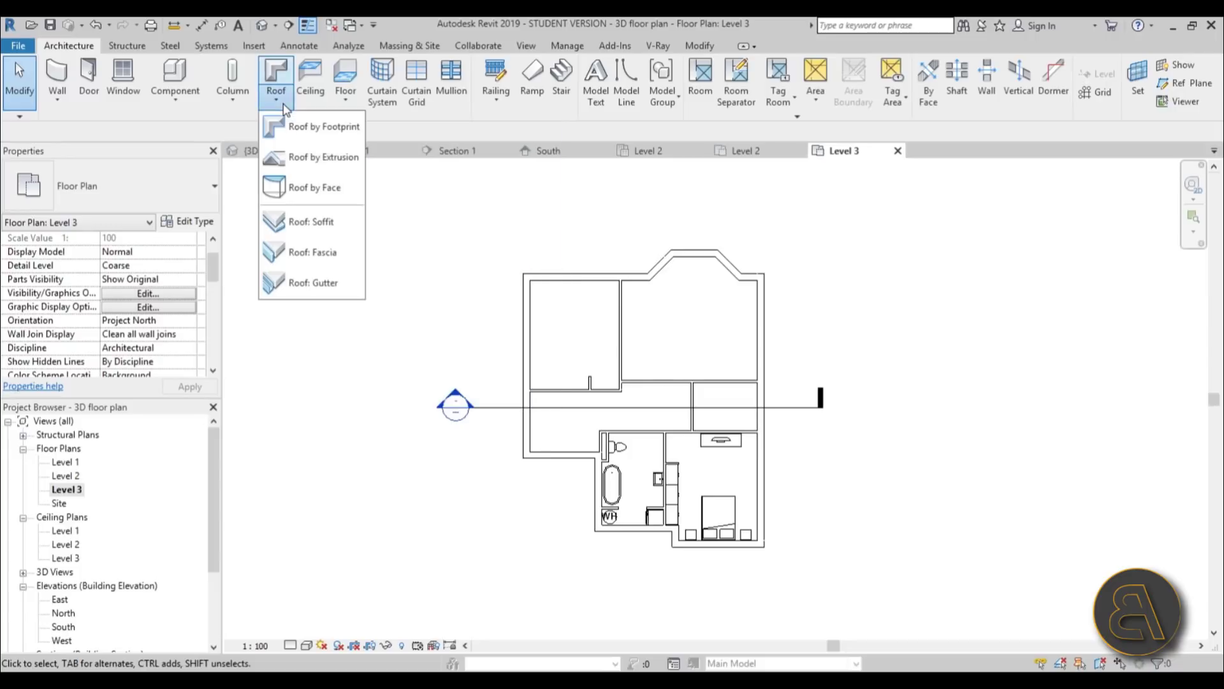
left_click(323, 129)
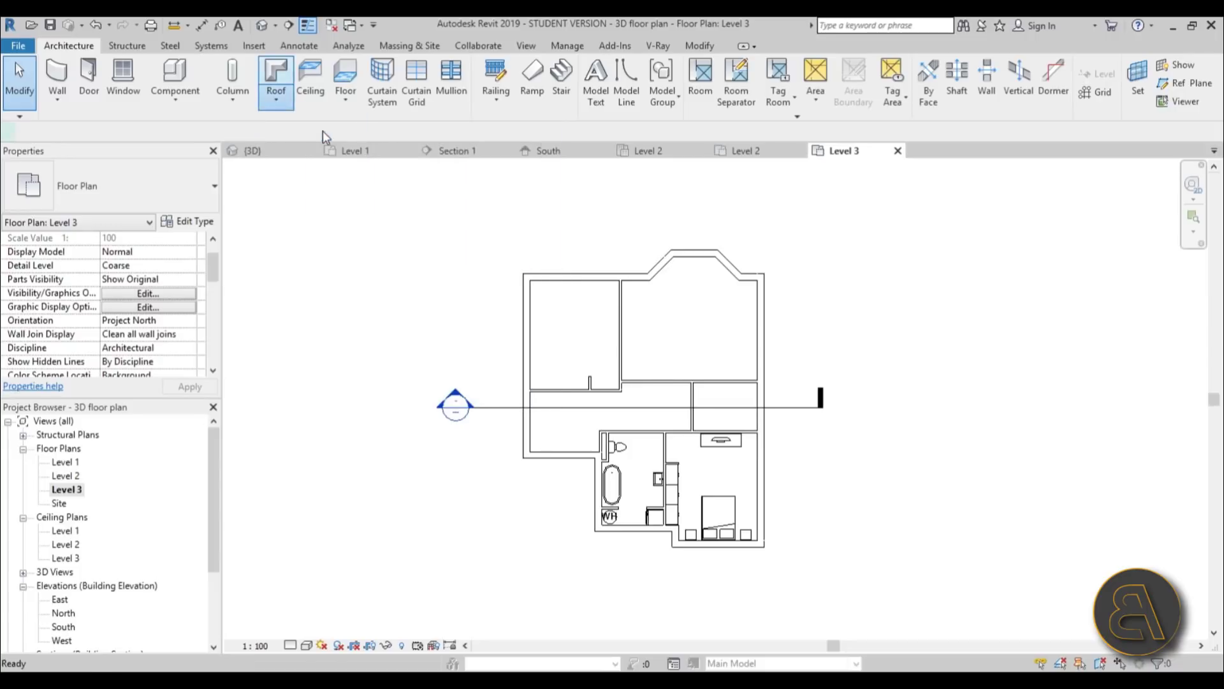
left_click(723, 68)
left_click(185, 131)
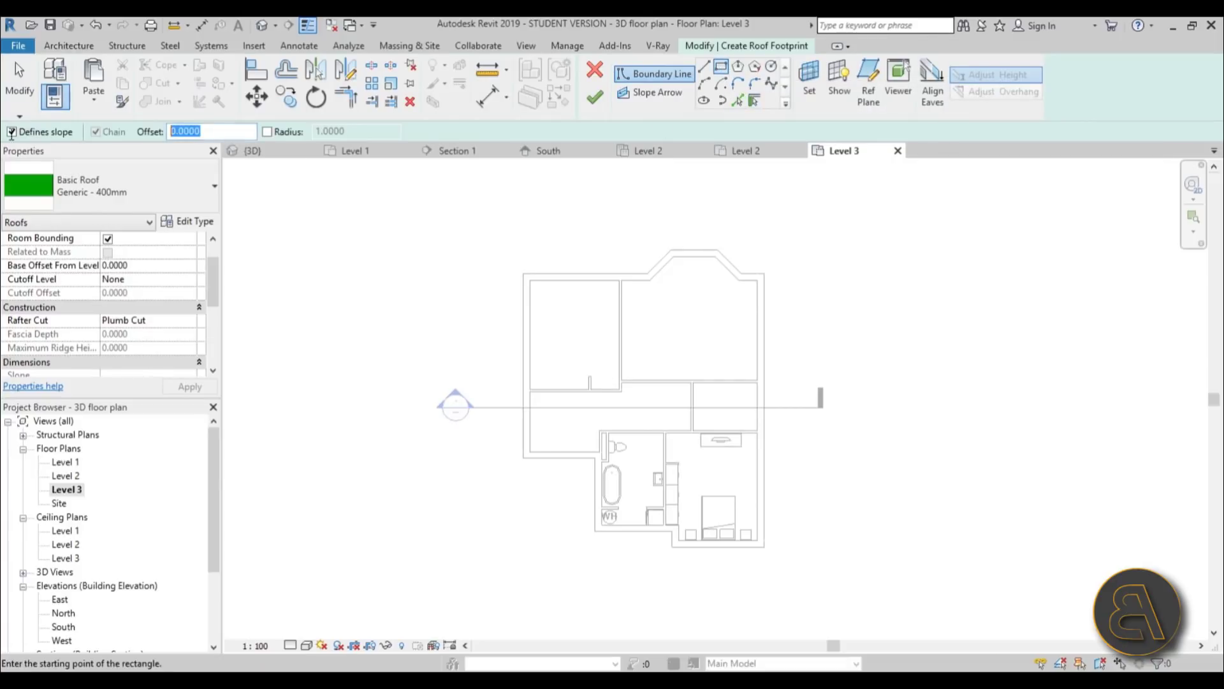
type("-")
left_click(521, 274)
left_click(764, 547)
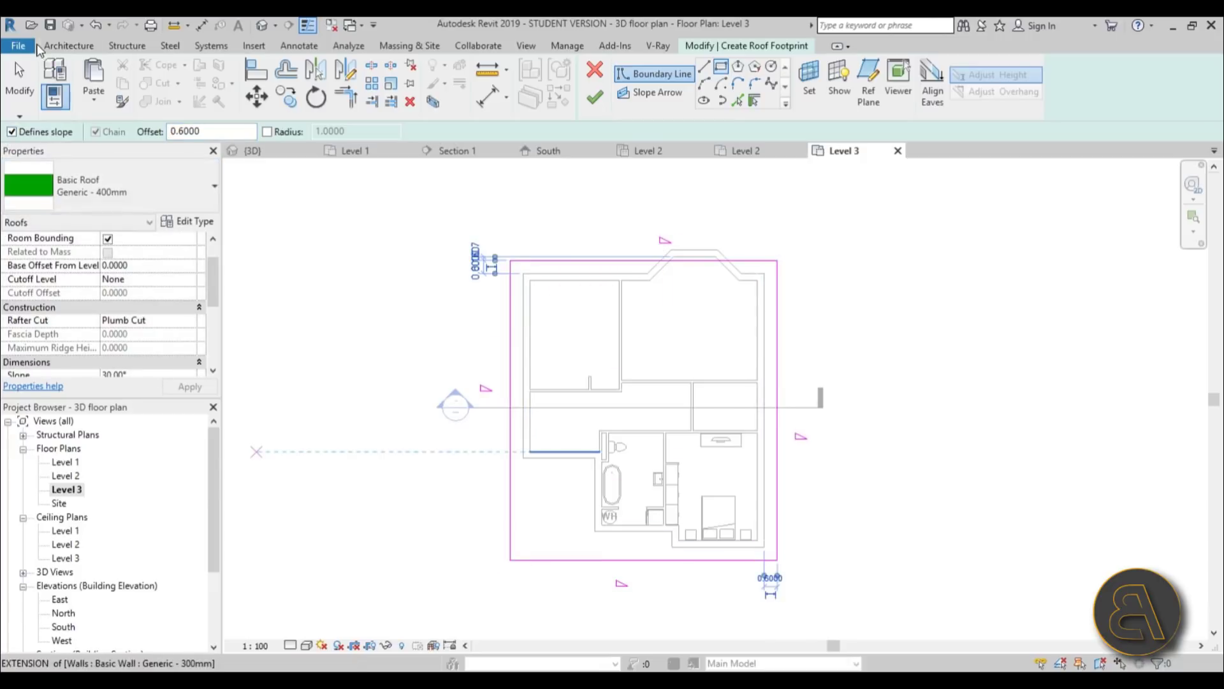
key("Escape")
Step: Move the roof boundary line on the bay window side outward and set its distance from the bay wall to 0.6 m
scroll(667, 268, "up", 2)
left_click_drag(667, 261, 668, 238)
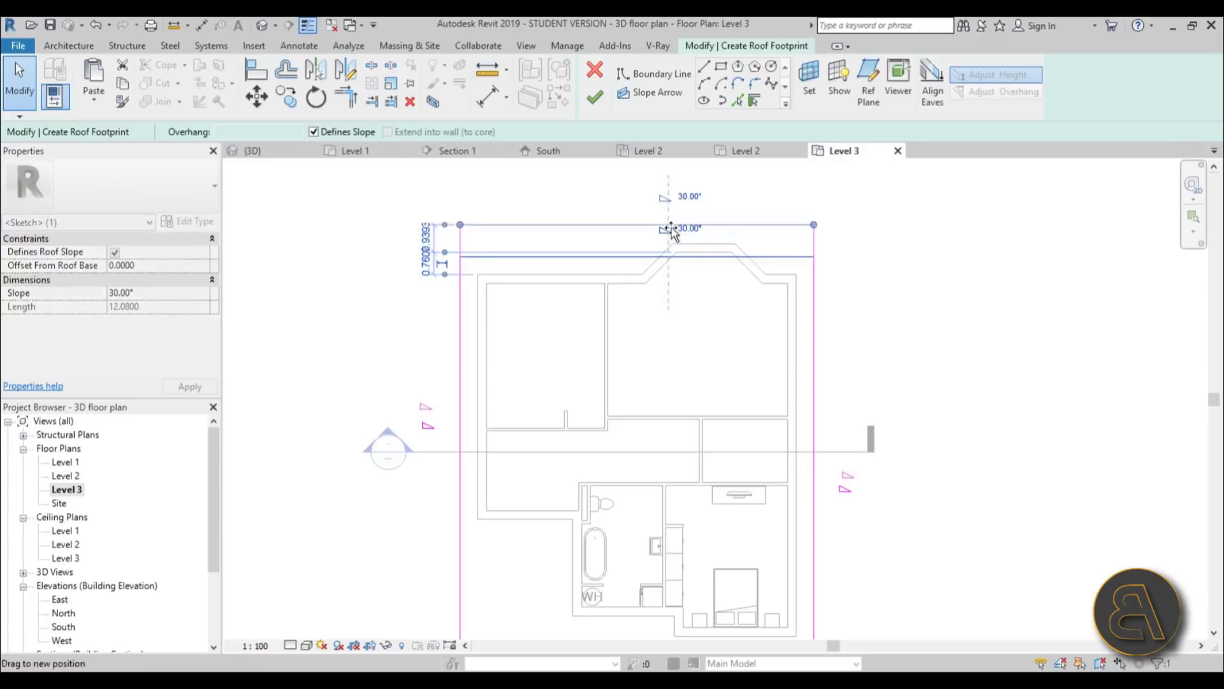
scroll(711, 241, "up", 2)
left_click(900, 247)
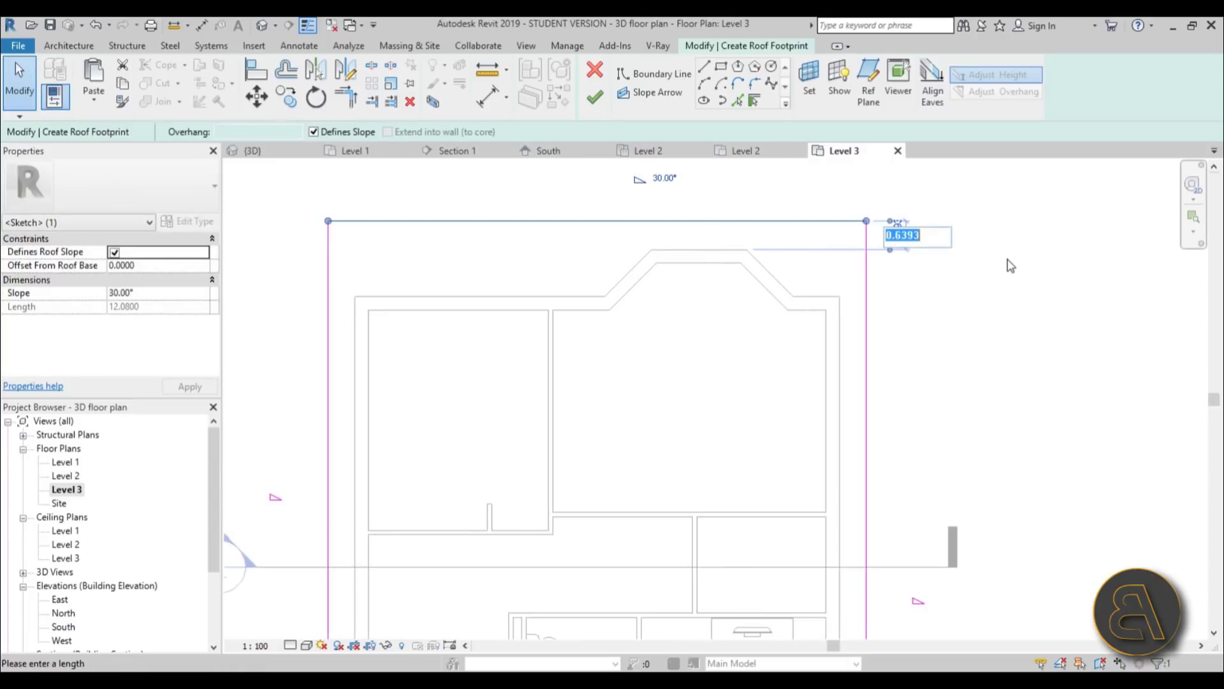
type("0.6")
key("Return")
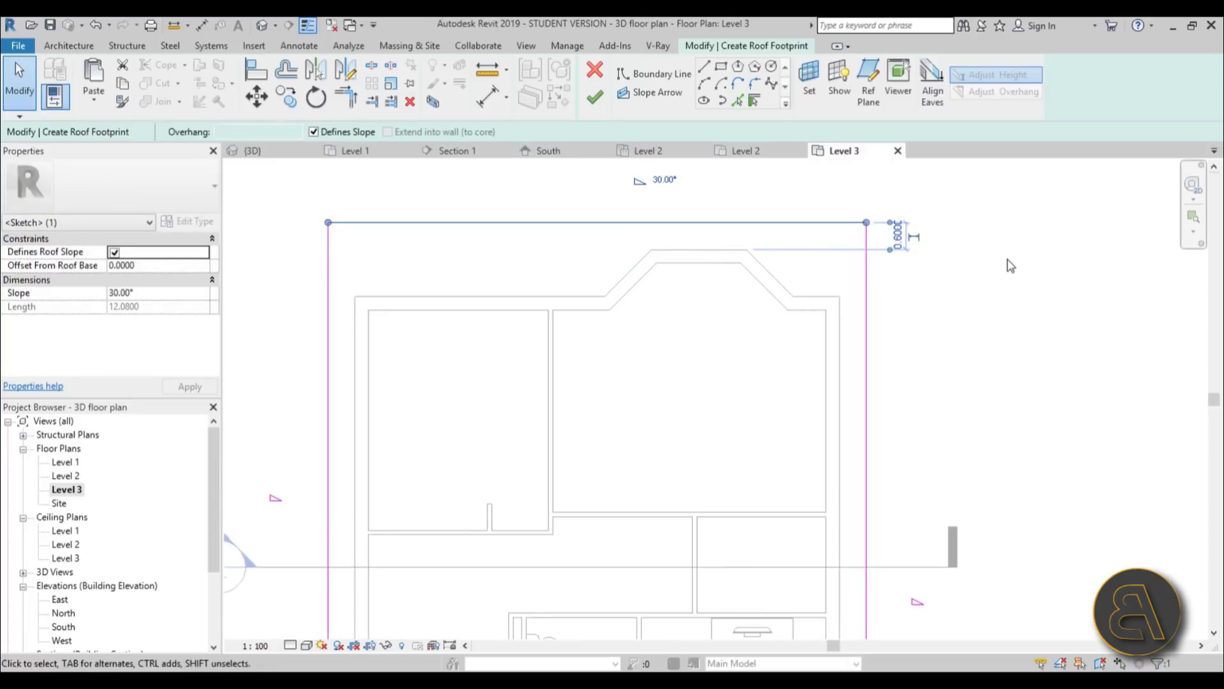
Step: Check the complete roof footprint around the house and finish the sketch to generate the roof
scroll(704, 217, "down", 4)
scroll(713, 403, "up", 2)
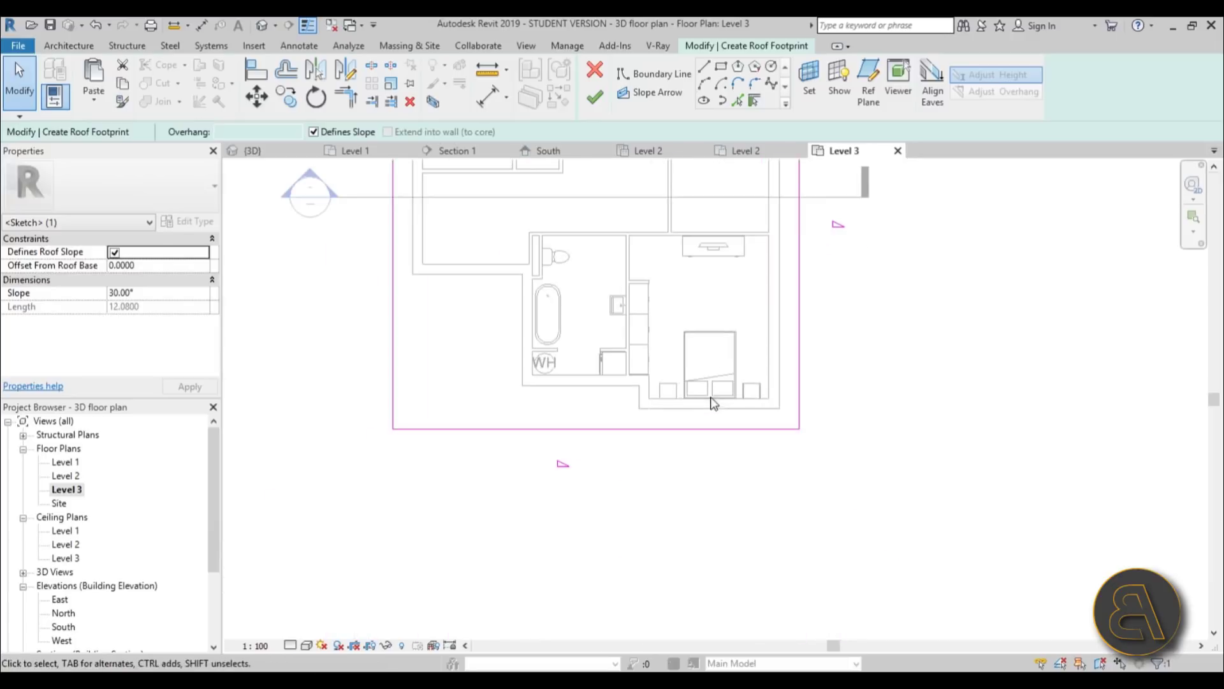
scroll(695, 383, "down", 3)
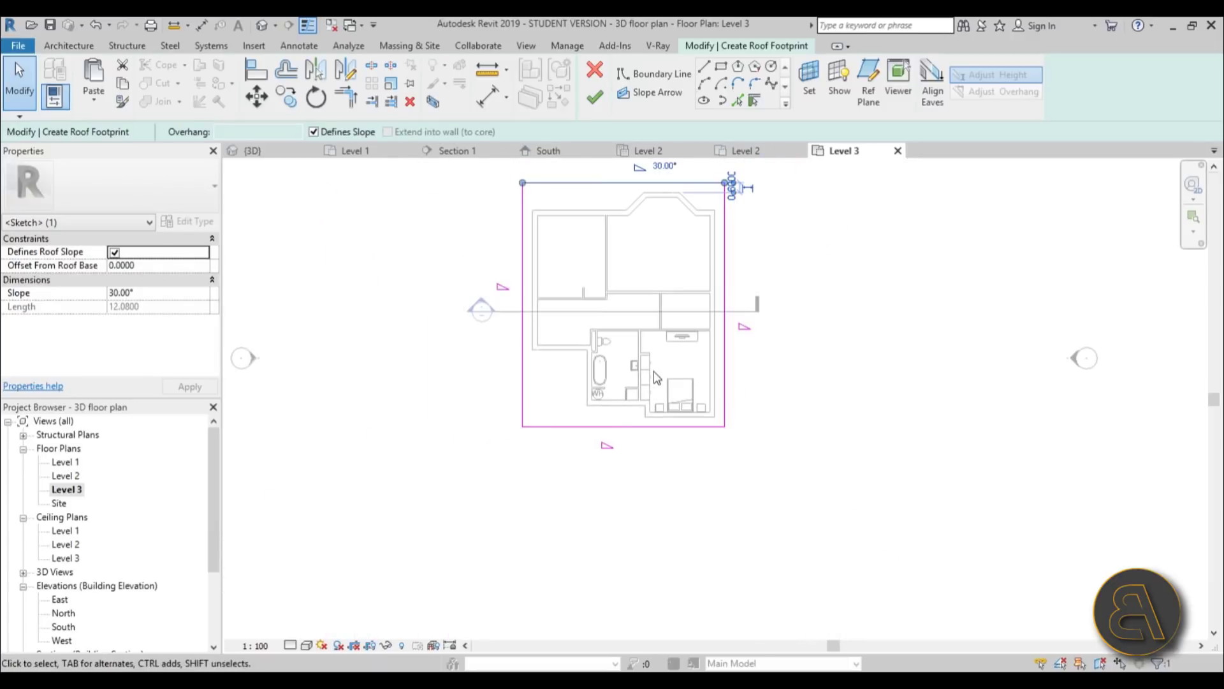
middle_click_drag(663, 285, 675, 322)
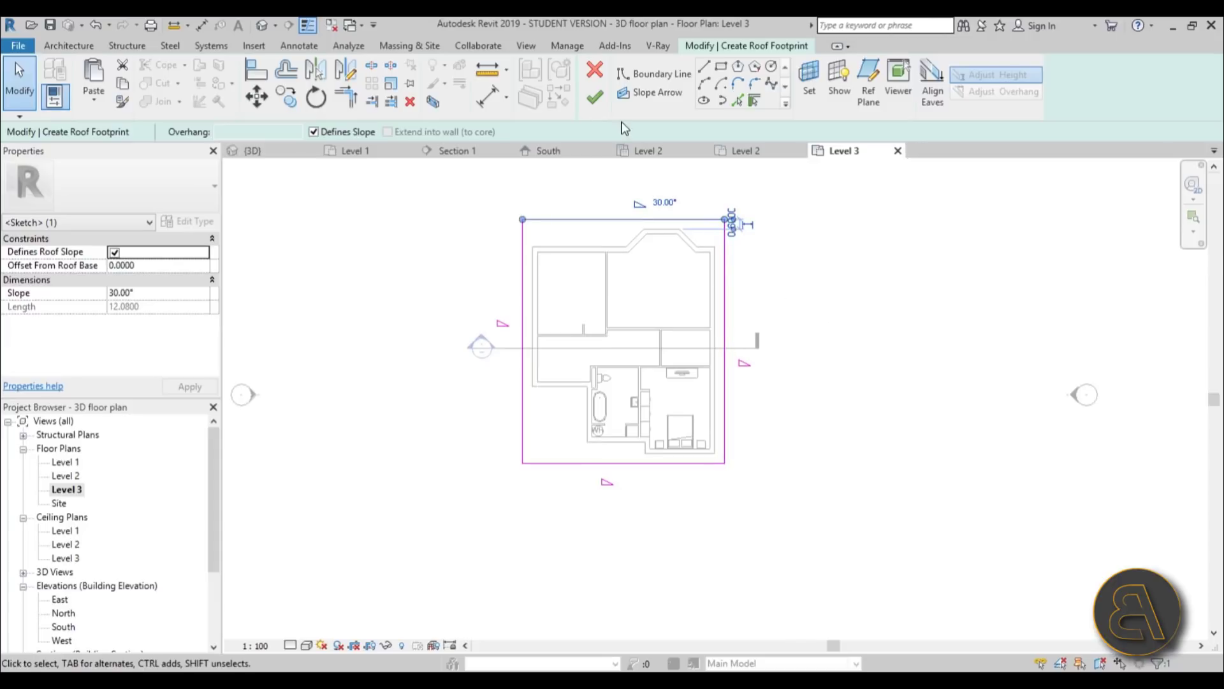
left_click(591, 98)
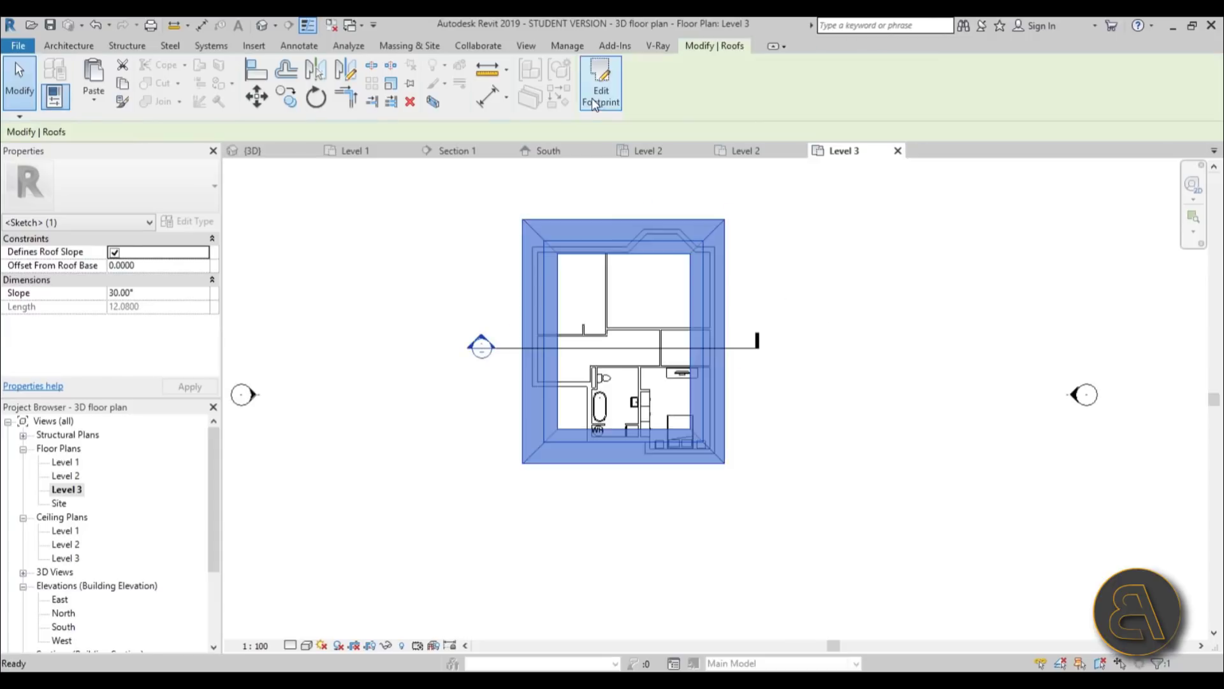
Step: Open the house section from its marker and attach the top of one Level 2 outer wall to the roof
left_click(853, 309)
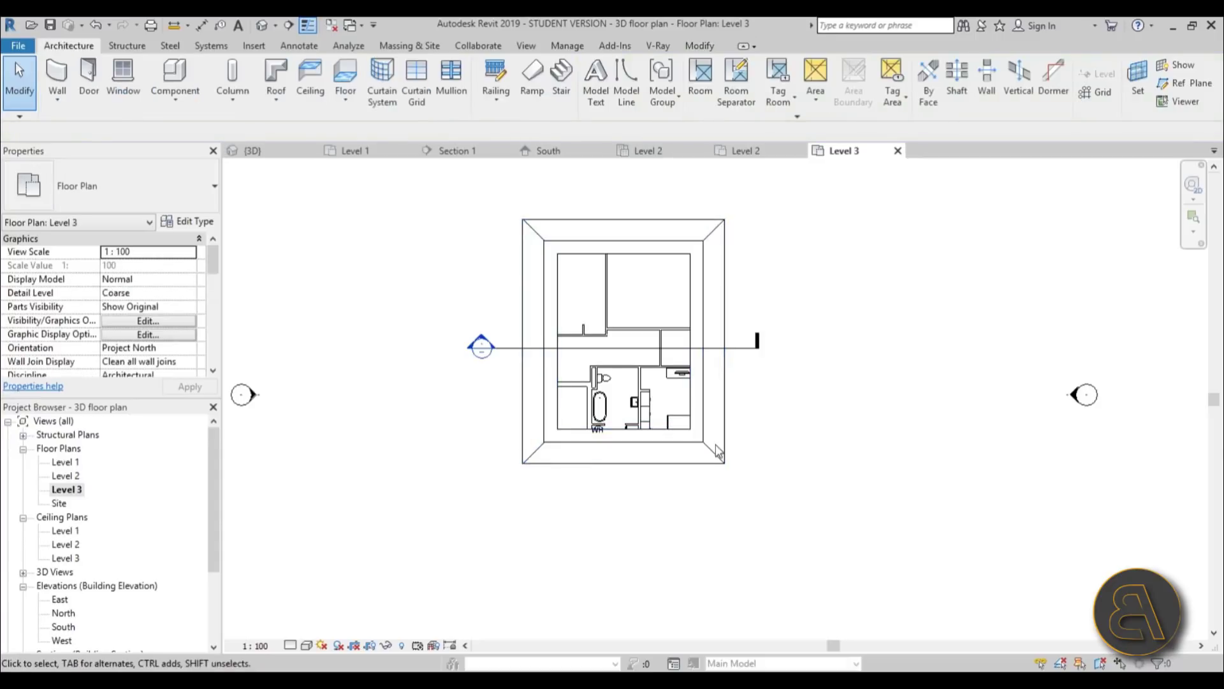
double_click(480, 345)
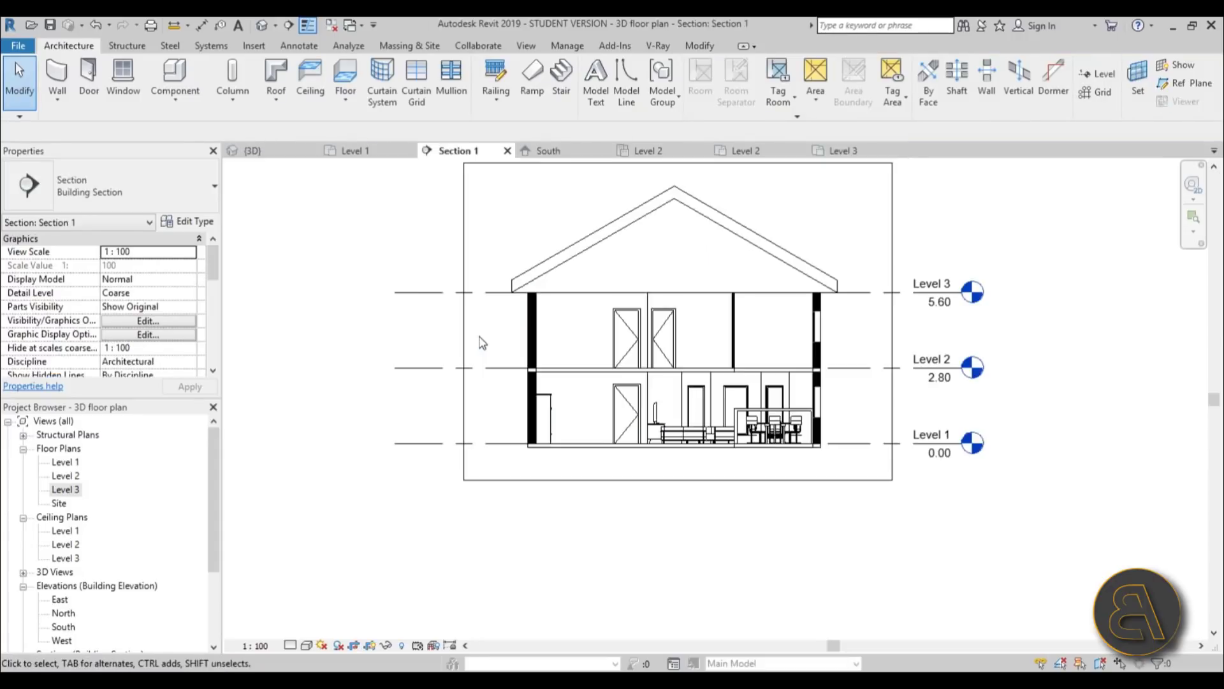
scroll(561, 355, "down", 2)
scroll(635, 310, "up", 3)
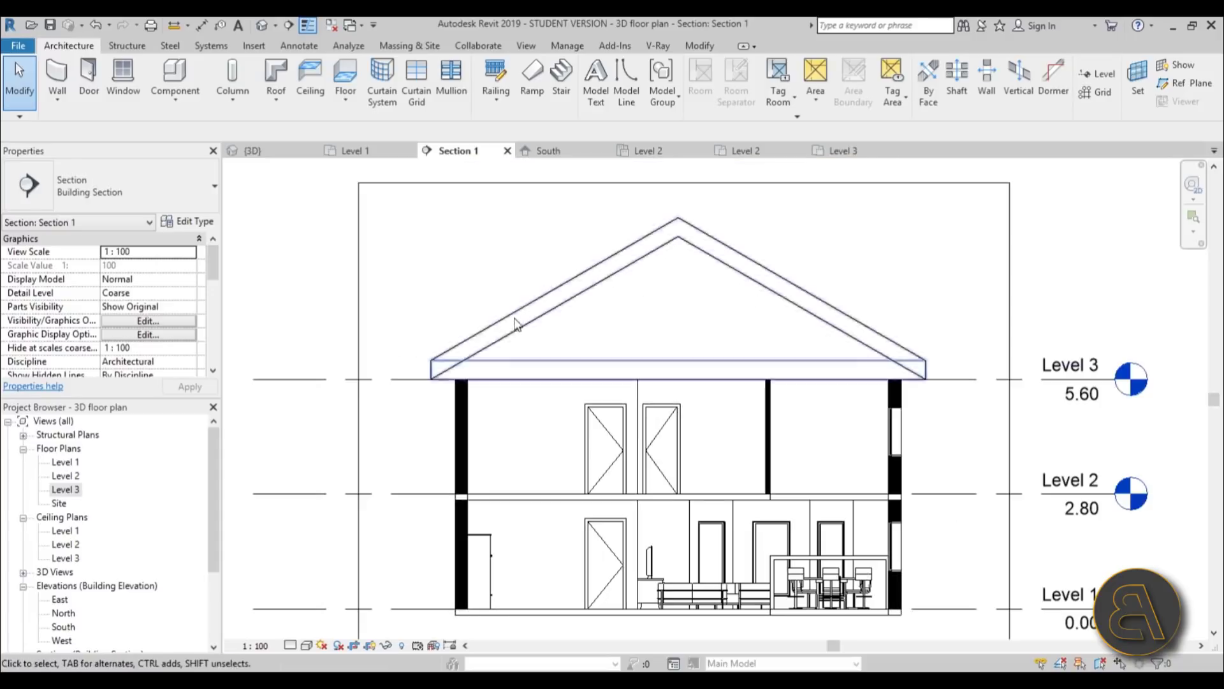
scroll(487, 418, "up", 4)
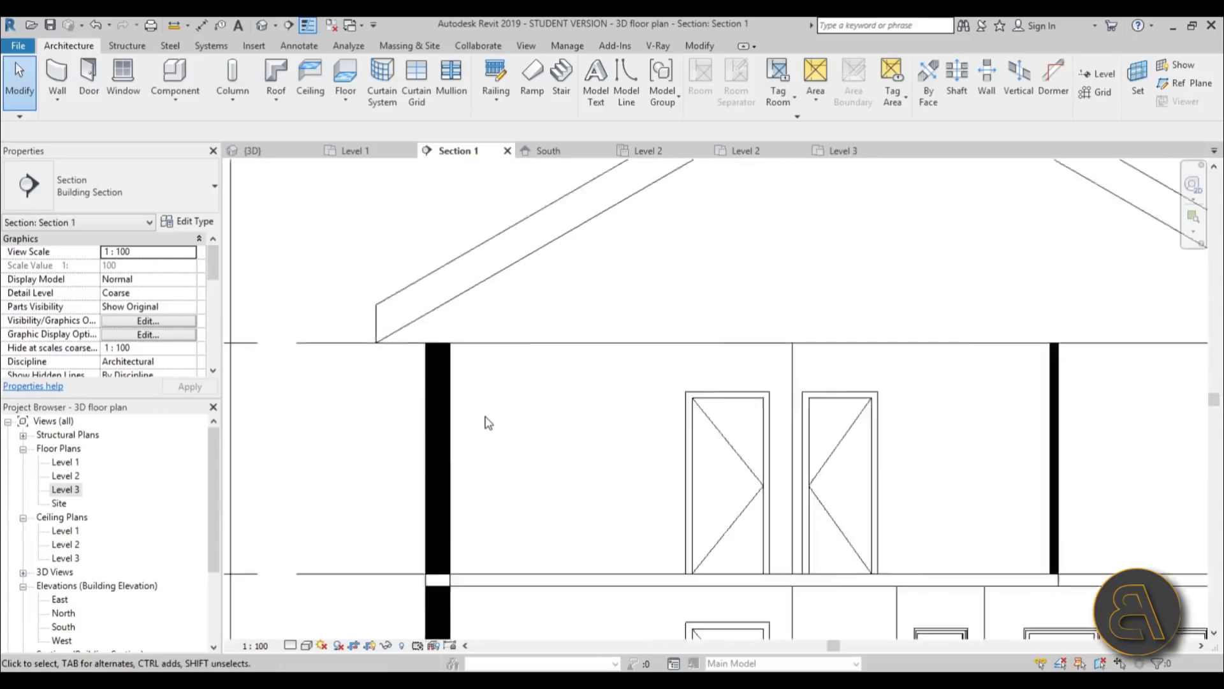
left_click(422, 358)
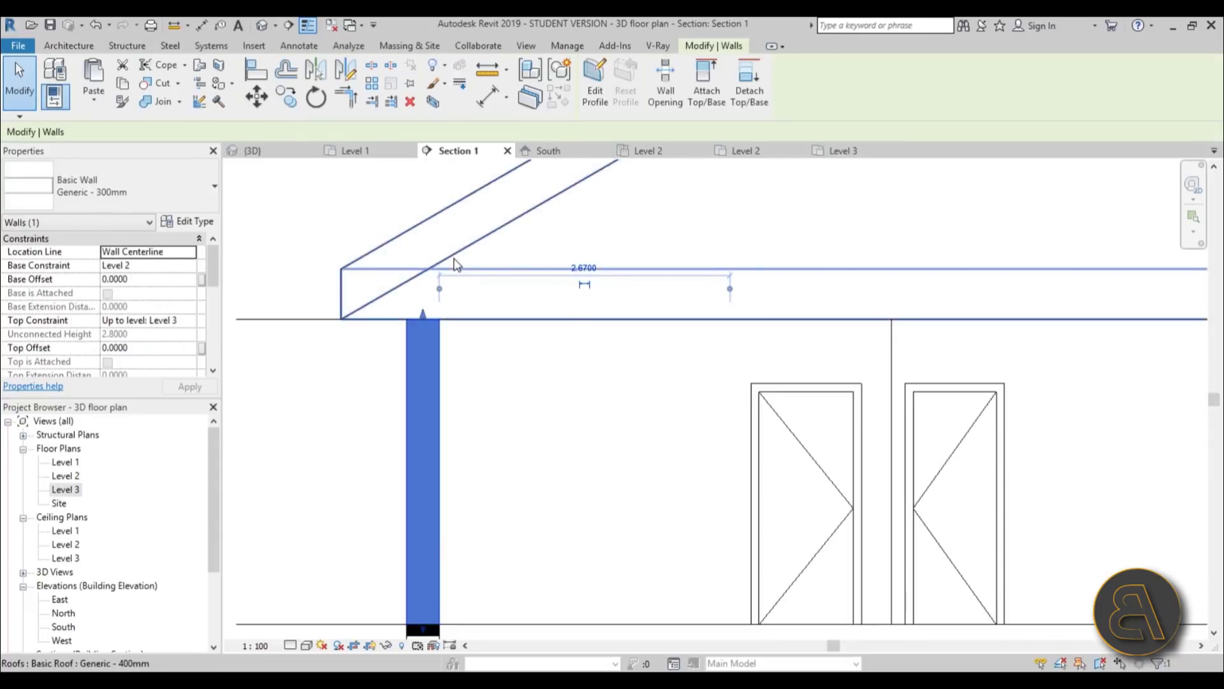
scroll(574, 310, "down", 4)
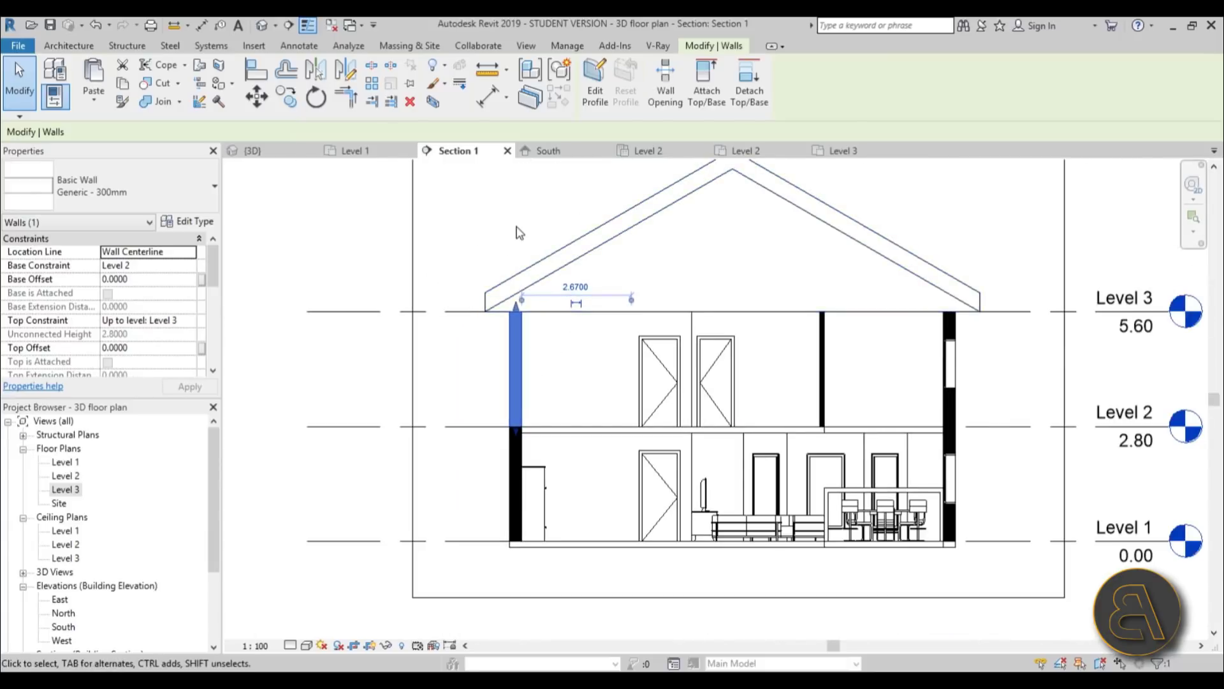
left_click(704, 104)
left_click(610, 247)
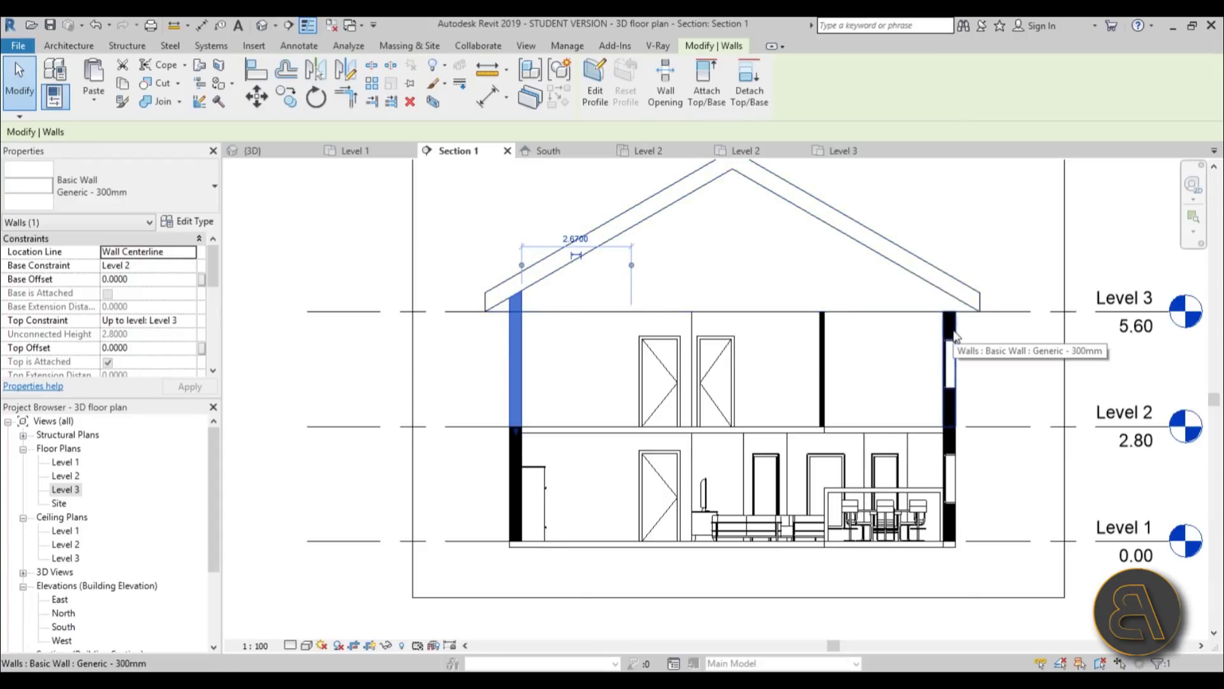
Step: In the 3D view, select the entire chain of Level 2 outer walls, attach their tops to the roof and check them all around
left_click(265, 28)
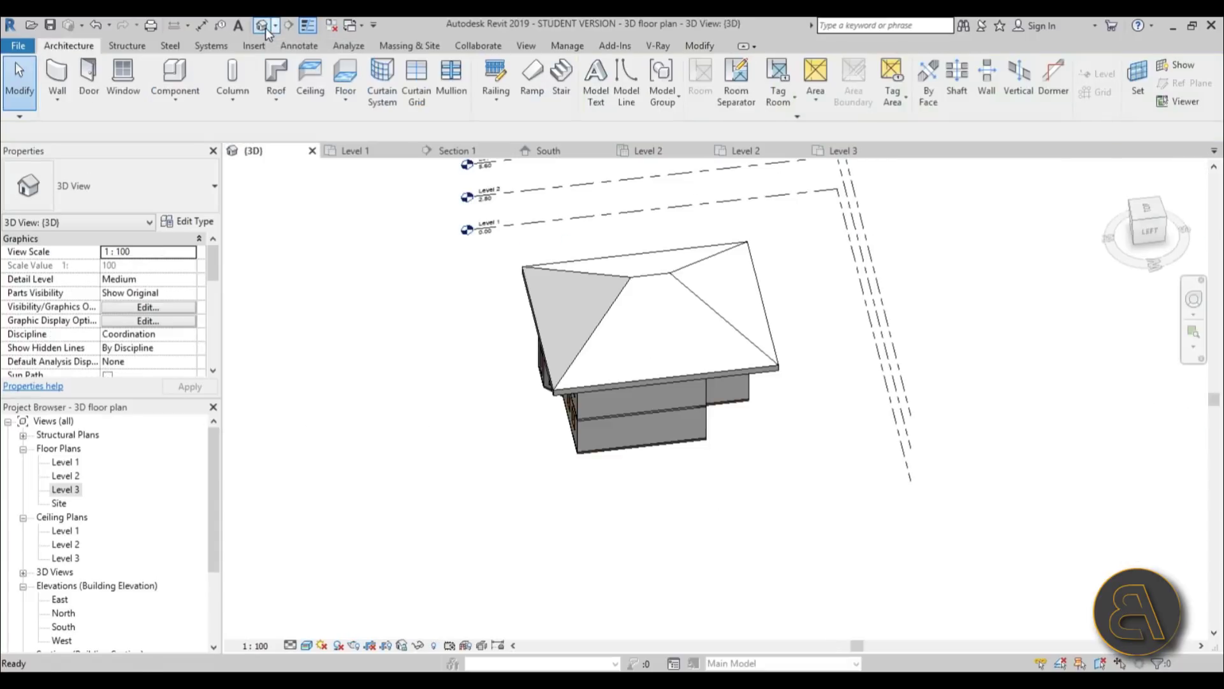
middle_click_drag(720, 480, 821, 408, "shift")
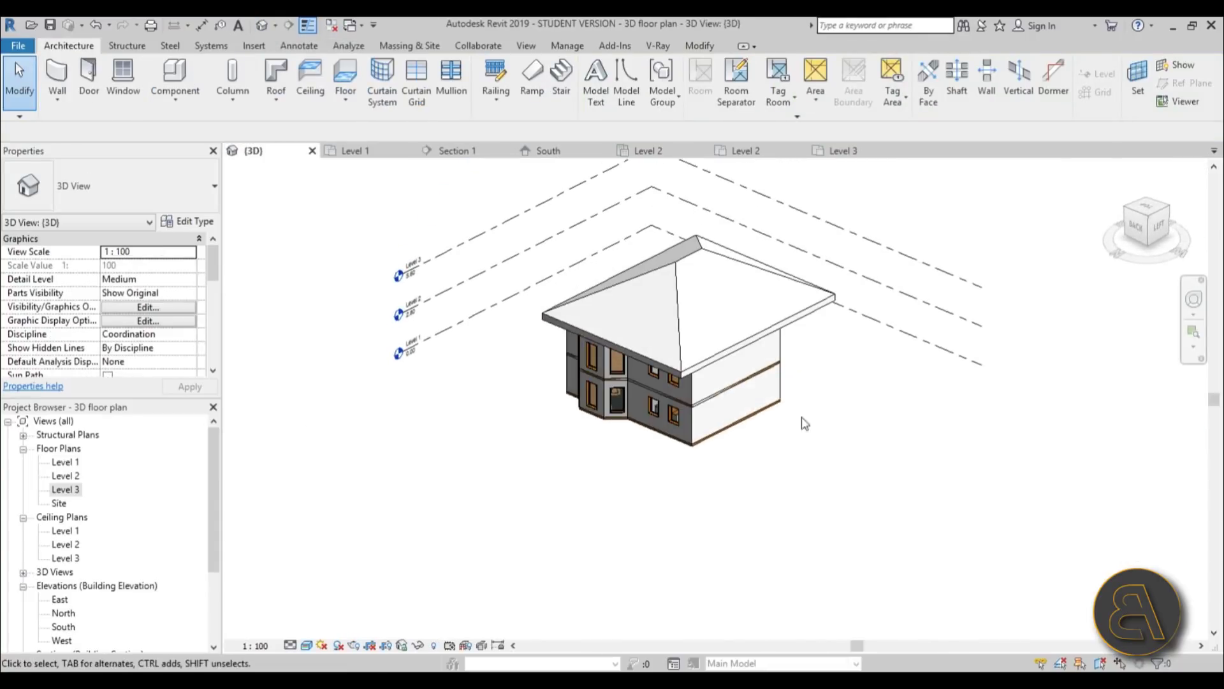
middle_click_drag(518, 449, 555, 236, "shift")
scroll(675, 208, "up", 5)
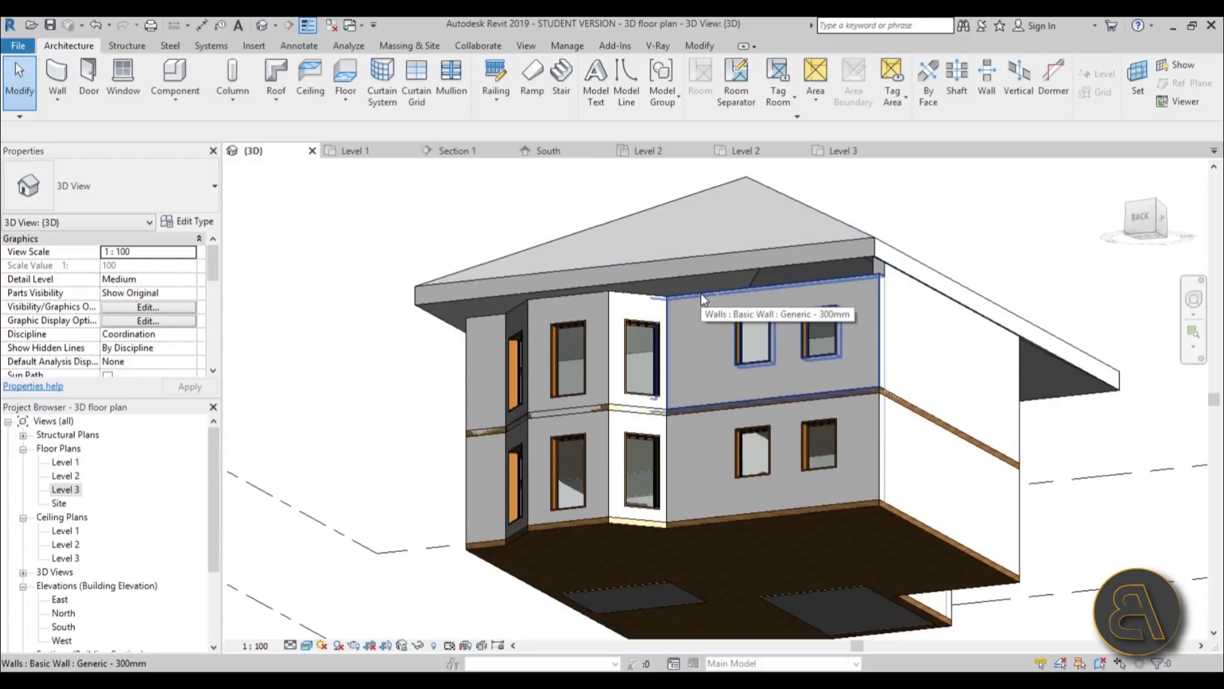
key("Tab")
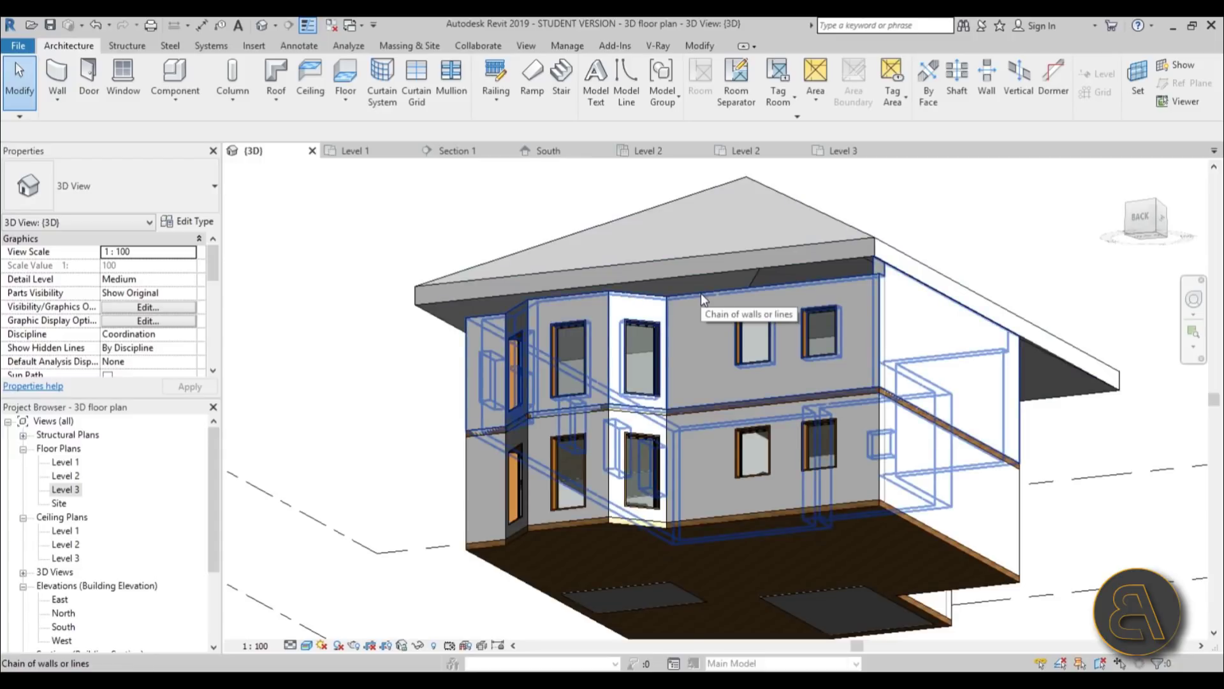
left_click(702, 292)
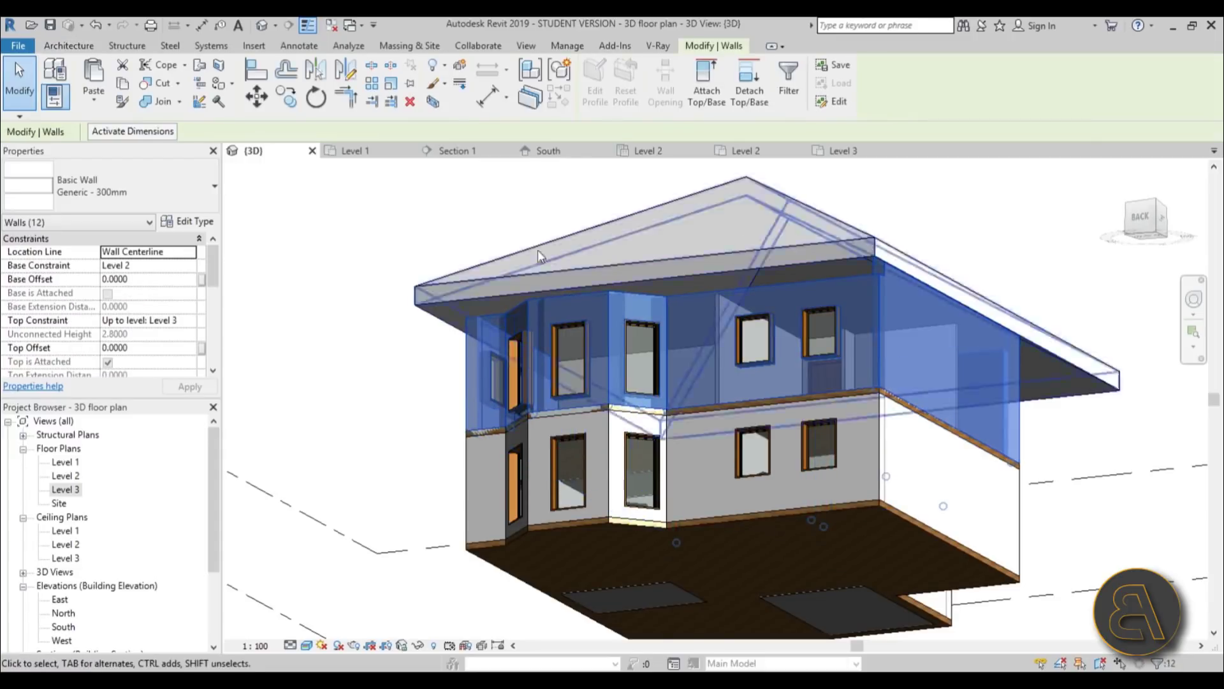
left_click(706, 86)
left_click(682, 196)
middle_click_drag(663, 292, 623, 335, "shift")
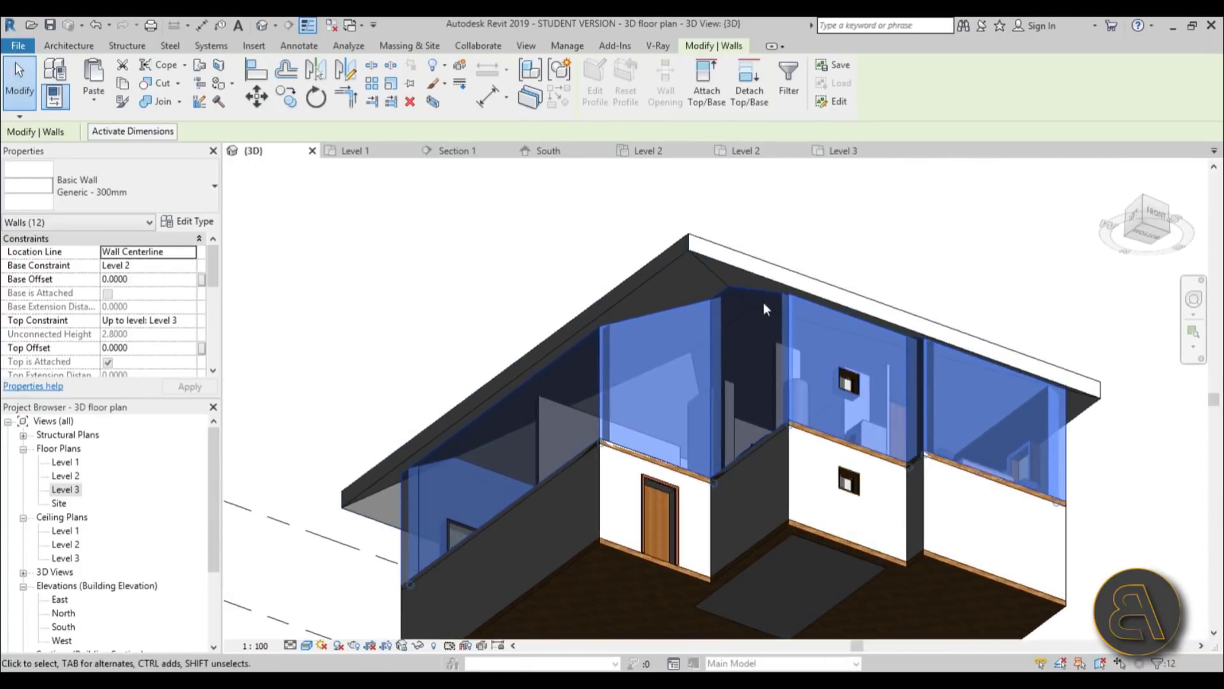
middle_click_drag(813, 356, 390, 516, "shift")
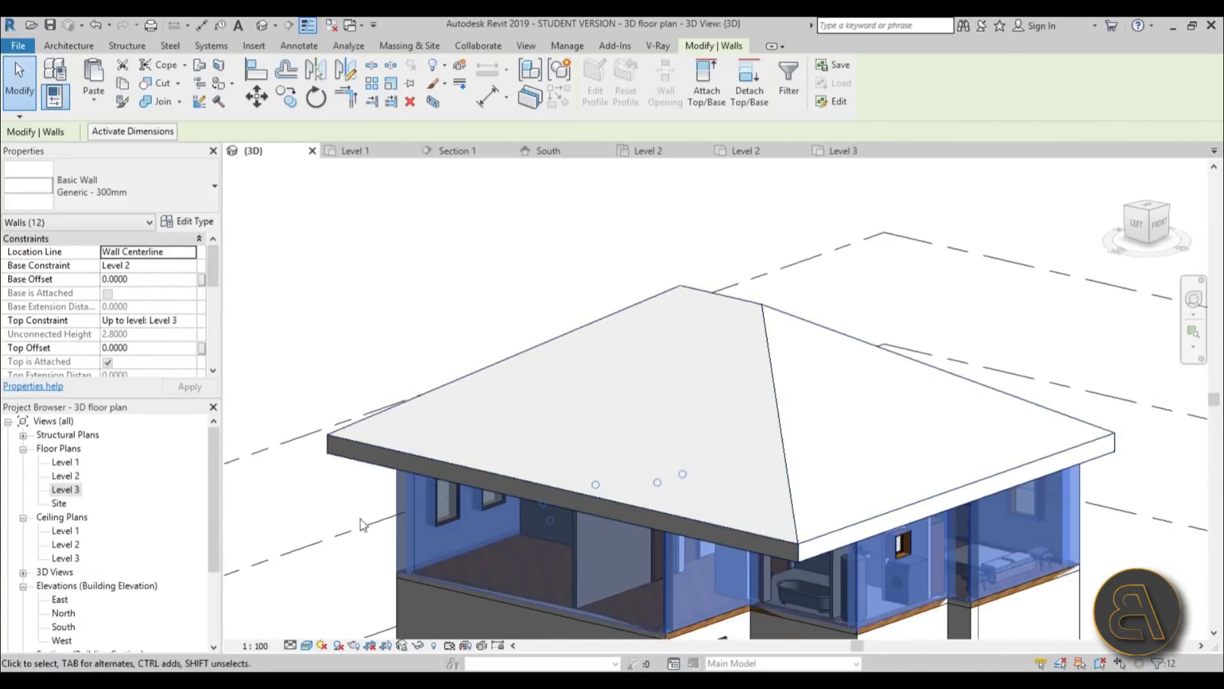
Step: In Section 1, select the three Level 2 interior partition walls and attach their tops to the roof
left_click_drag(214, 487, 142, 560)
double_click(70, 572)
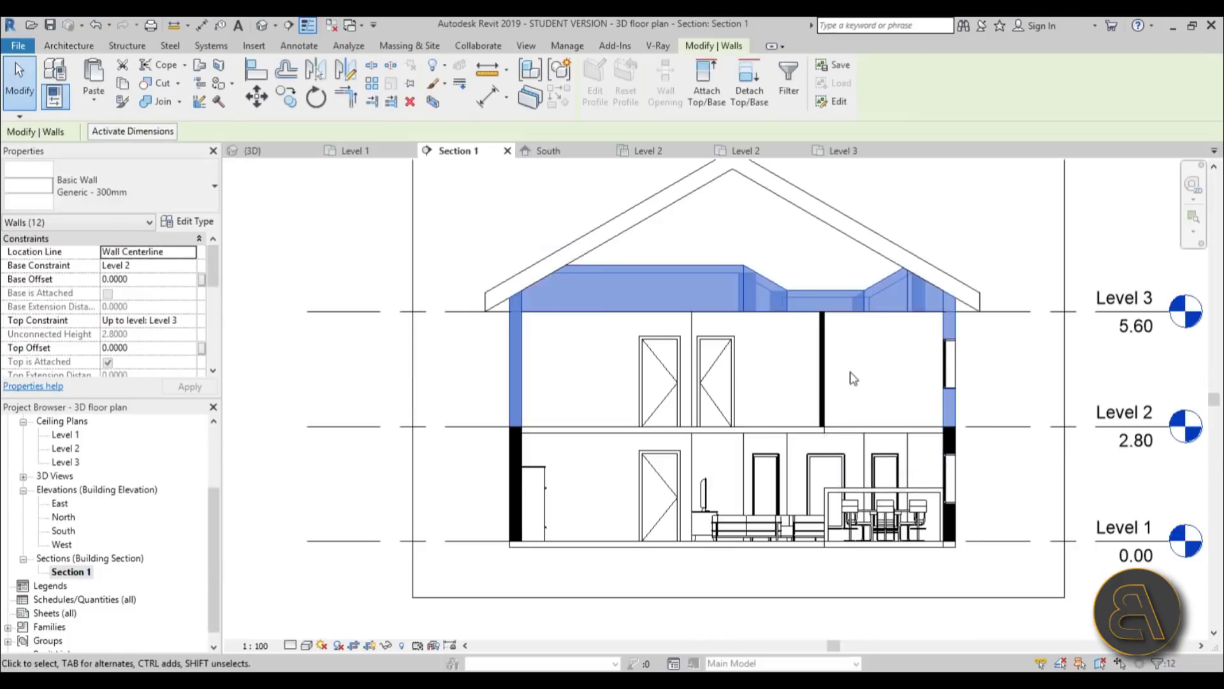
left_click(861, 377)
scroll(871, 376, "down", 2)
scroll(835, 368, "up", 1)
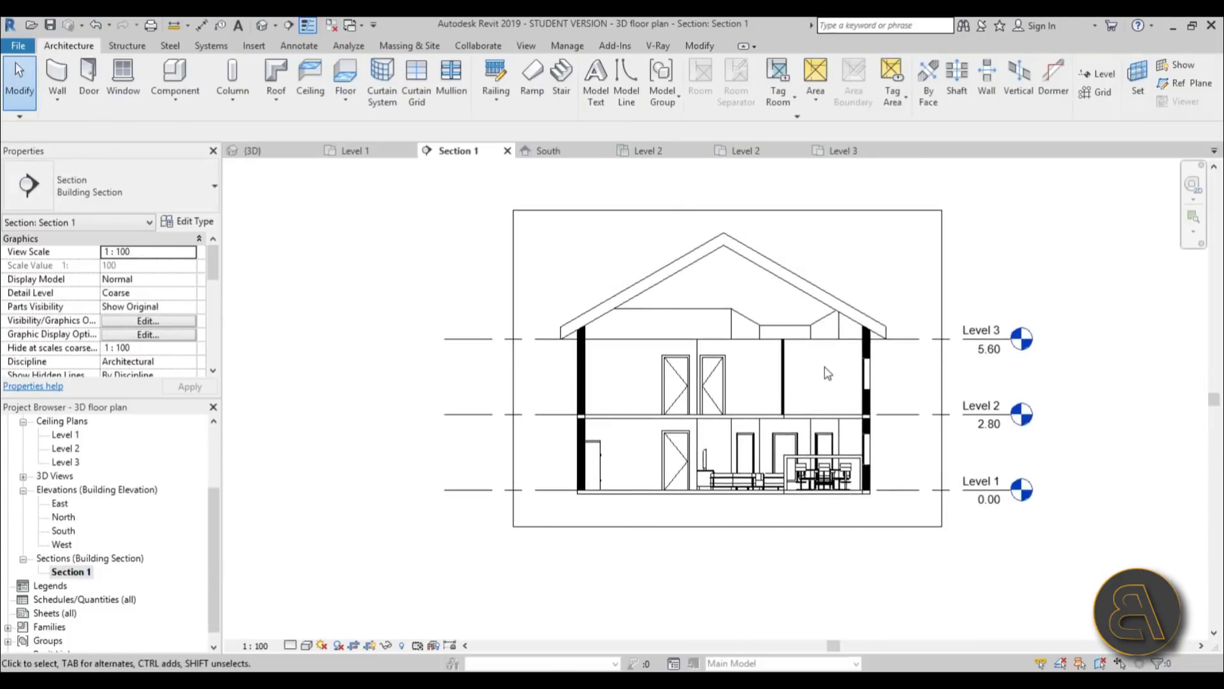
left_click(826, 331)
key("super")
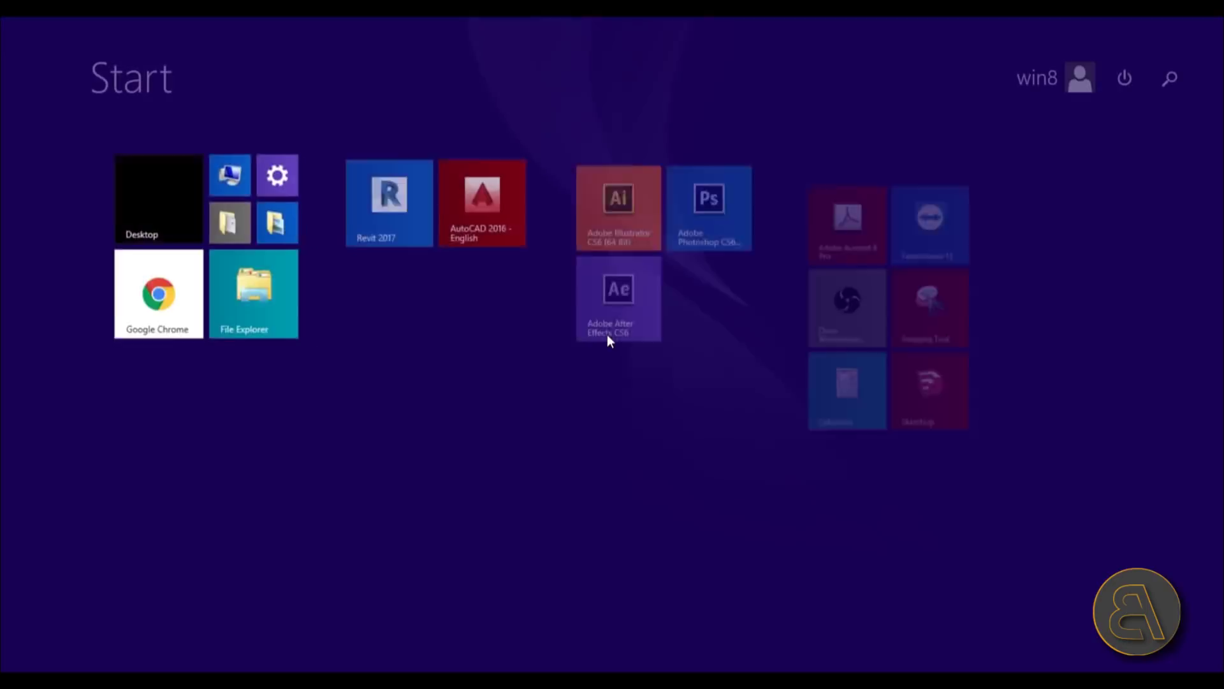
left_click(149, 217)
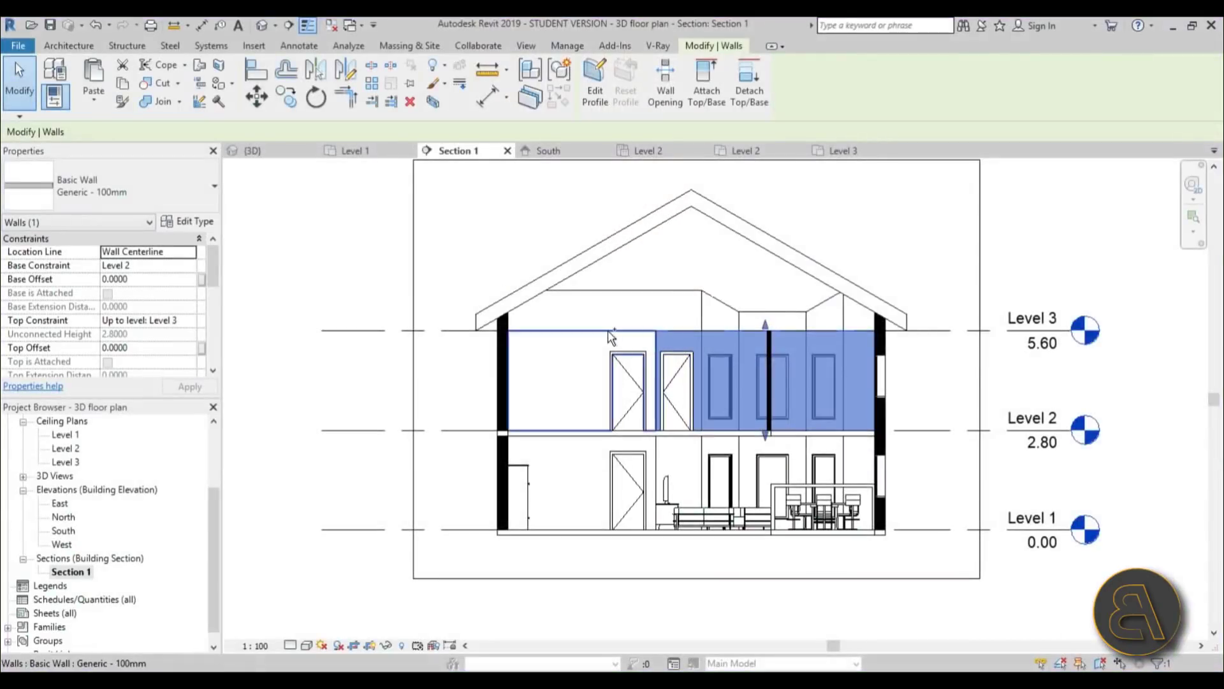
left_click(616, 341, "ctrl")
left_click(771, 346, "ctrl")
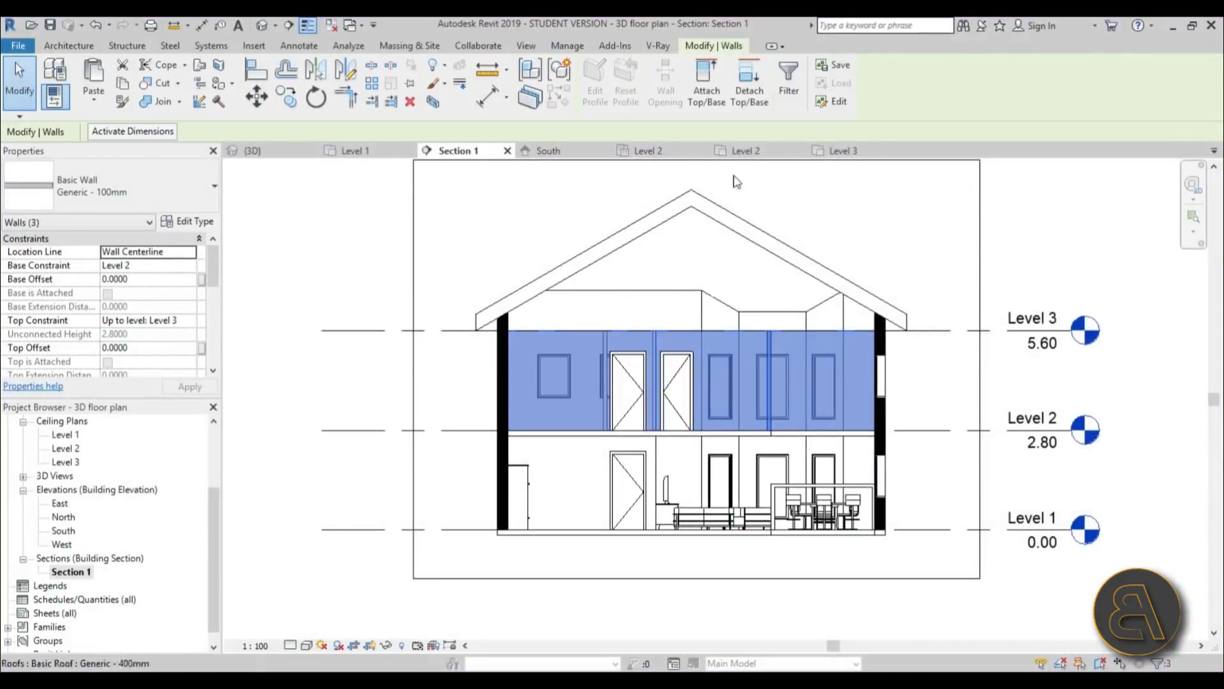
left_click(717, 102)
left_click(742, 230)
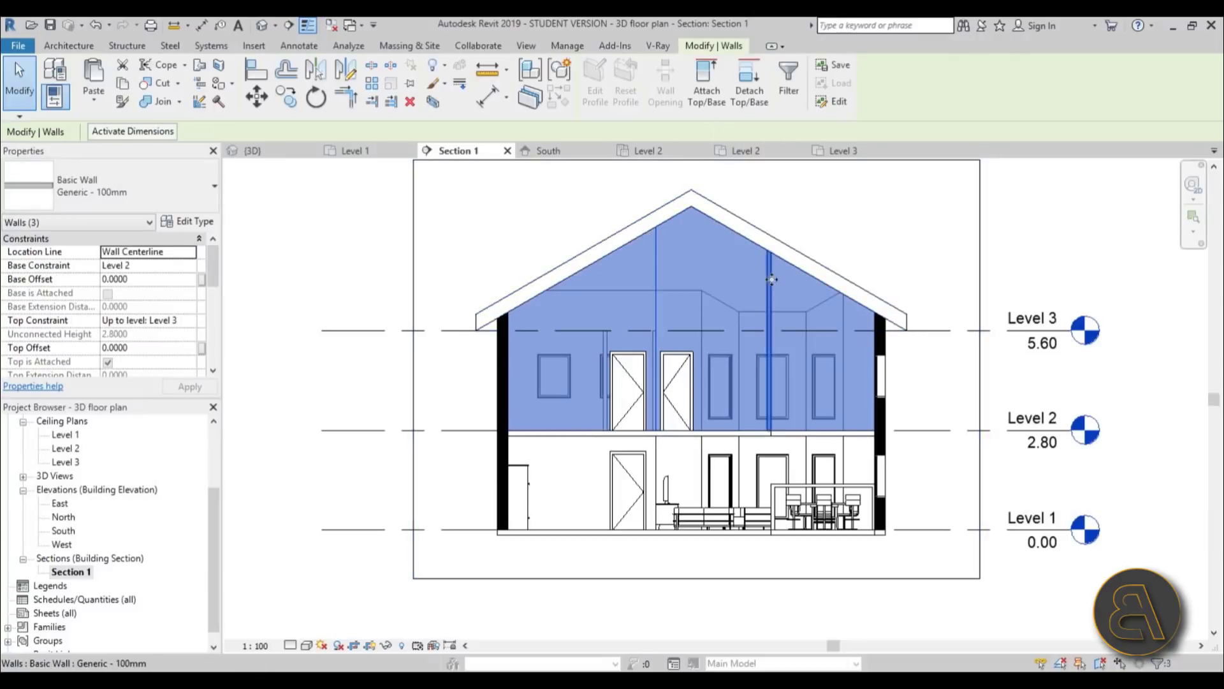
left_click(885, 228)
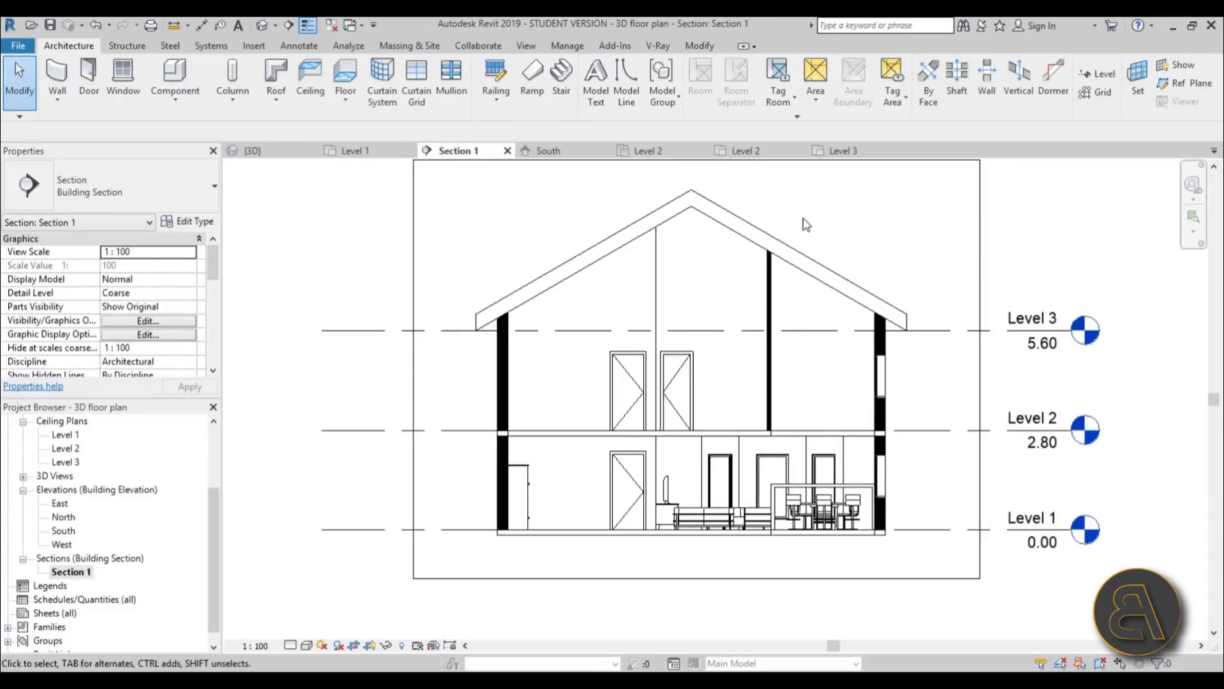
Step: Select the roof in the section and examine how both eaves meet the outer walls relative to Level 3
left_click(797, 248)
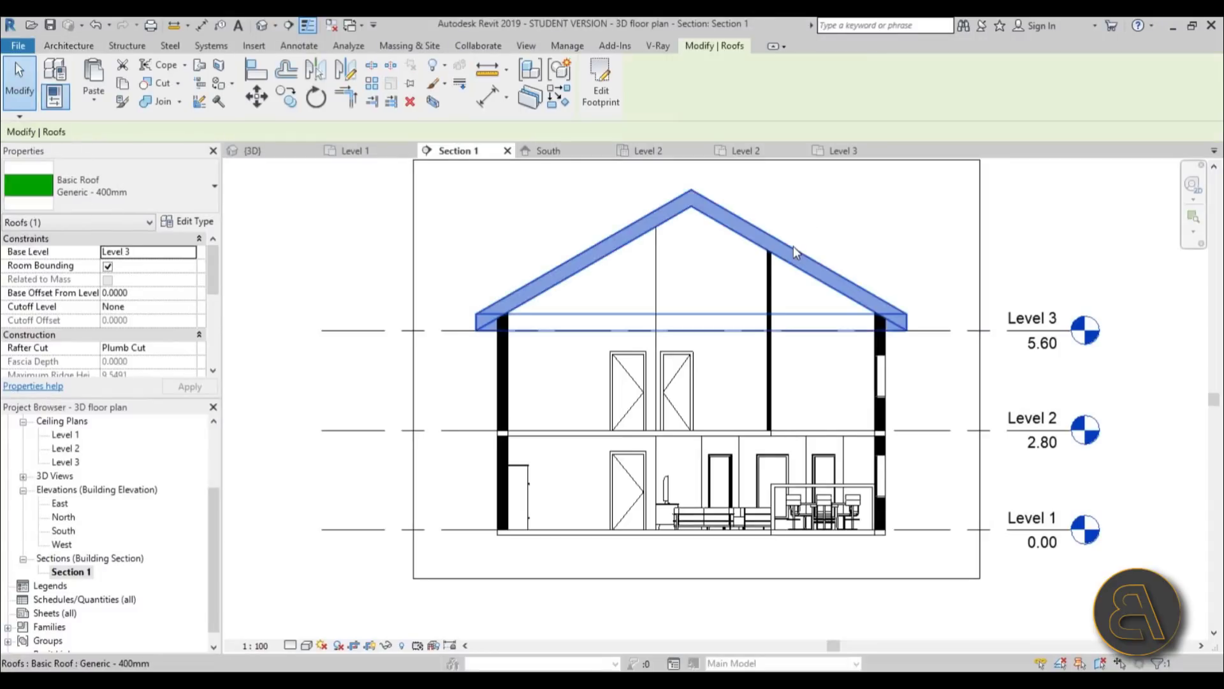
scroll(855, 279, "up", 4)
scroll(904, 357, "down", 3)
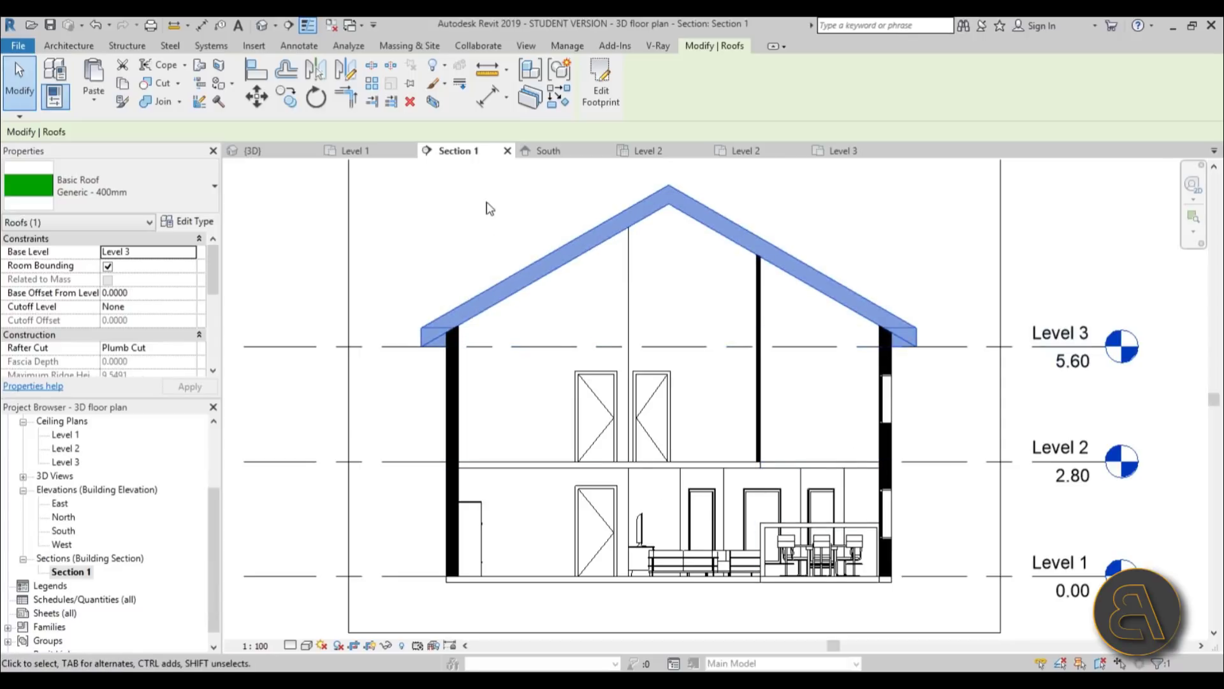
scroll(408, 364, "up", 4)
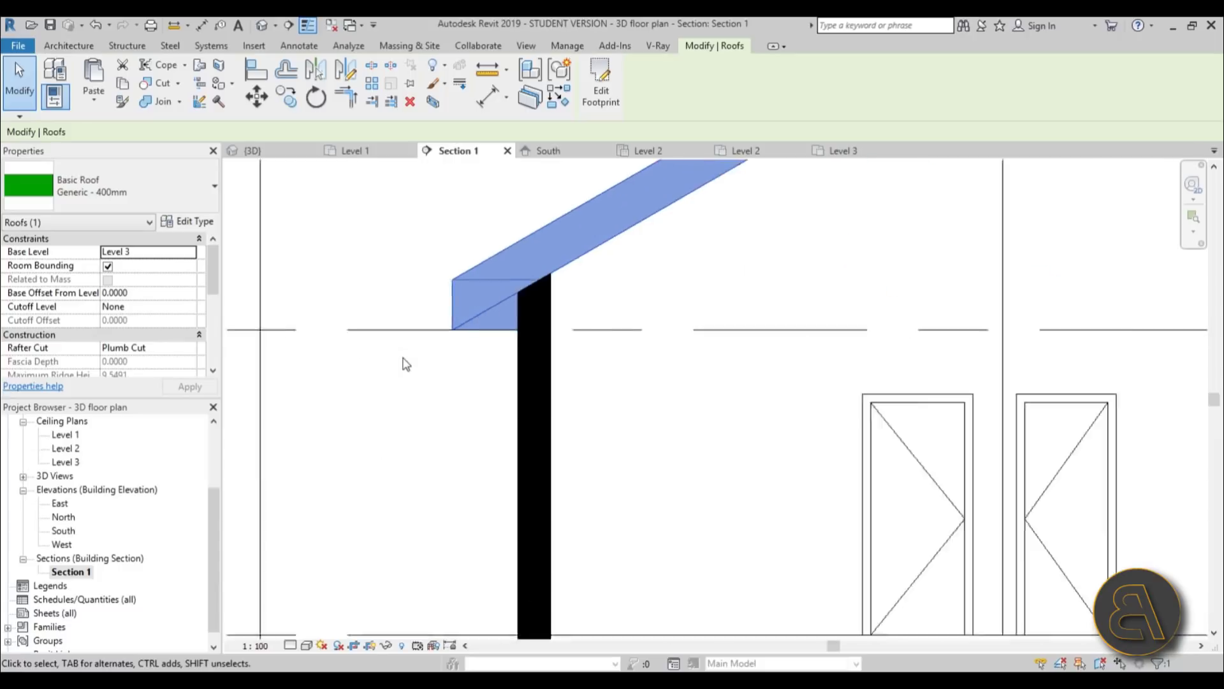
scroll(517, 319, "down", 4)
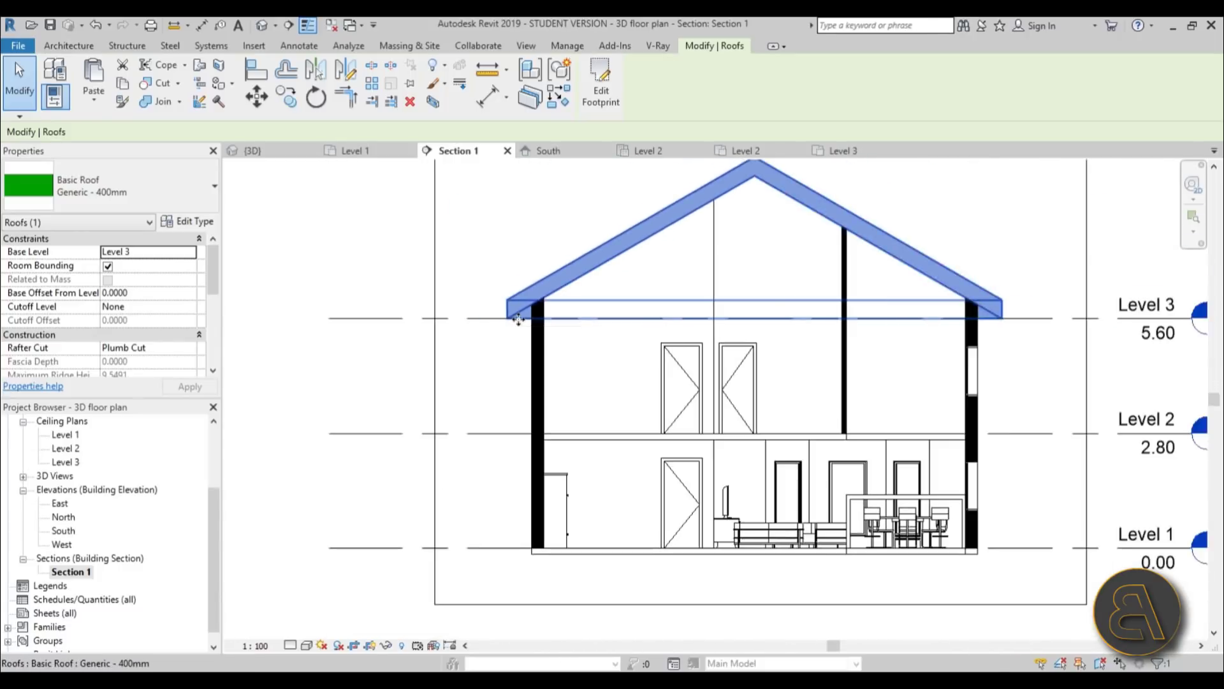
scroll(871, 319, "up", 2)
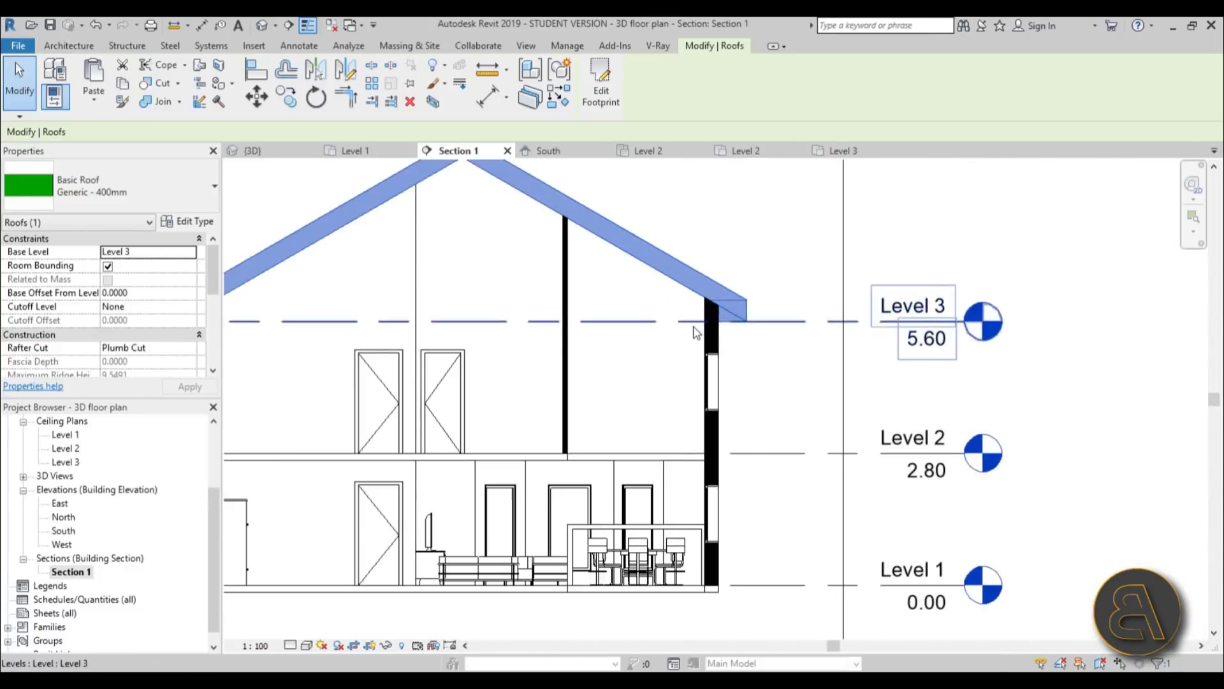
scroll(750, 324, "up", 3)
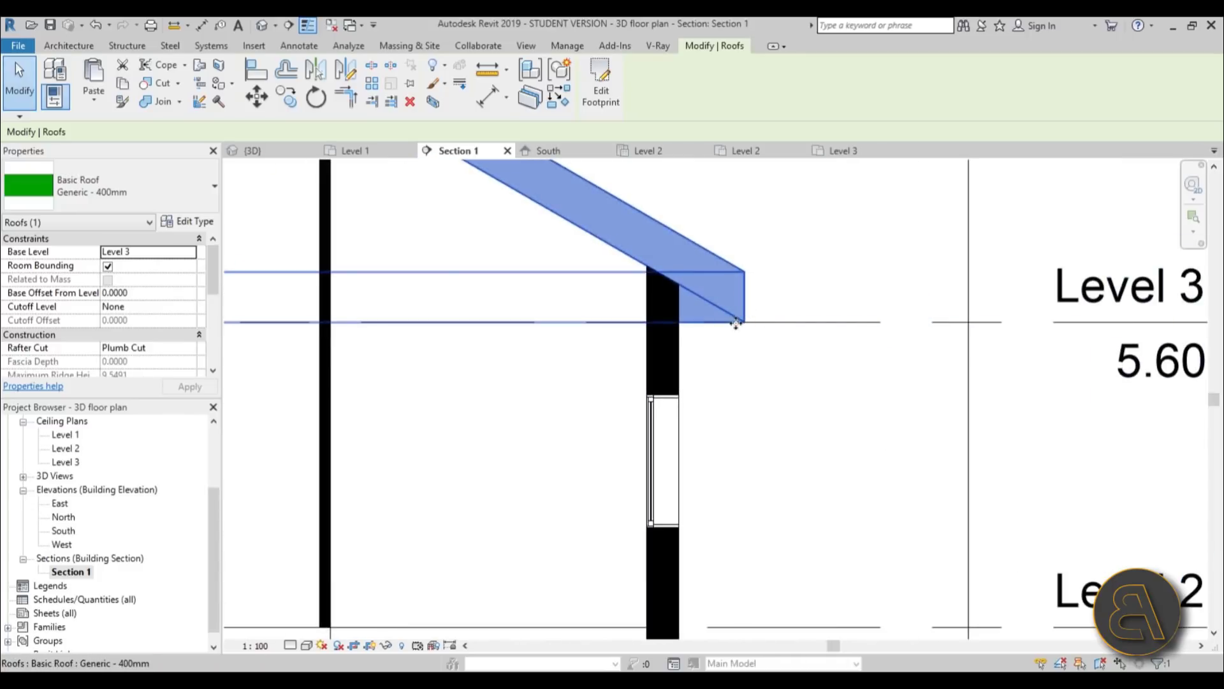
scroll(681, 292, "up", 3)
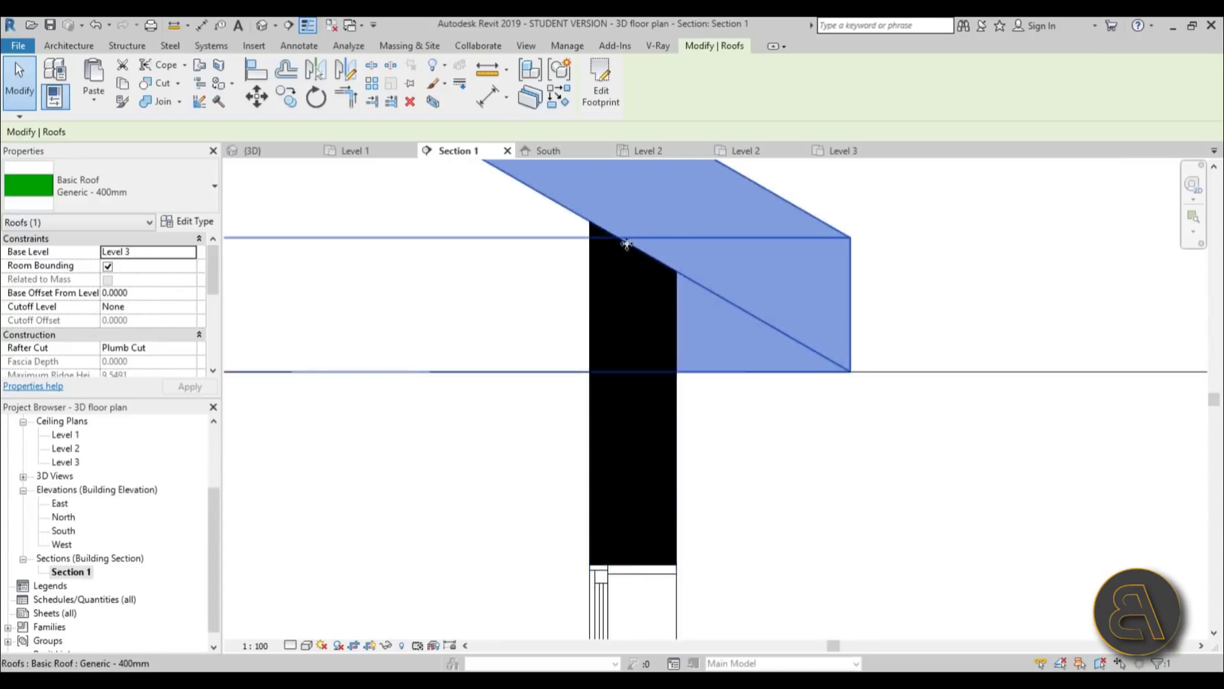
scroll(591, 219, "down", 5)
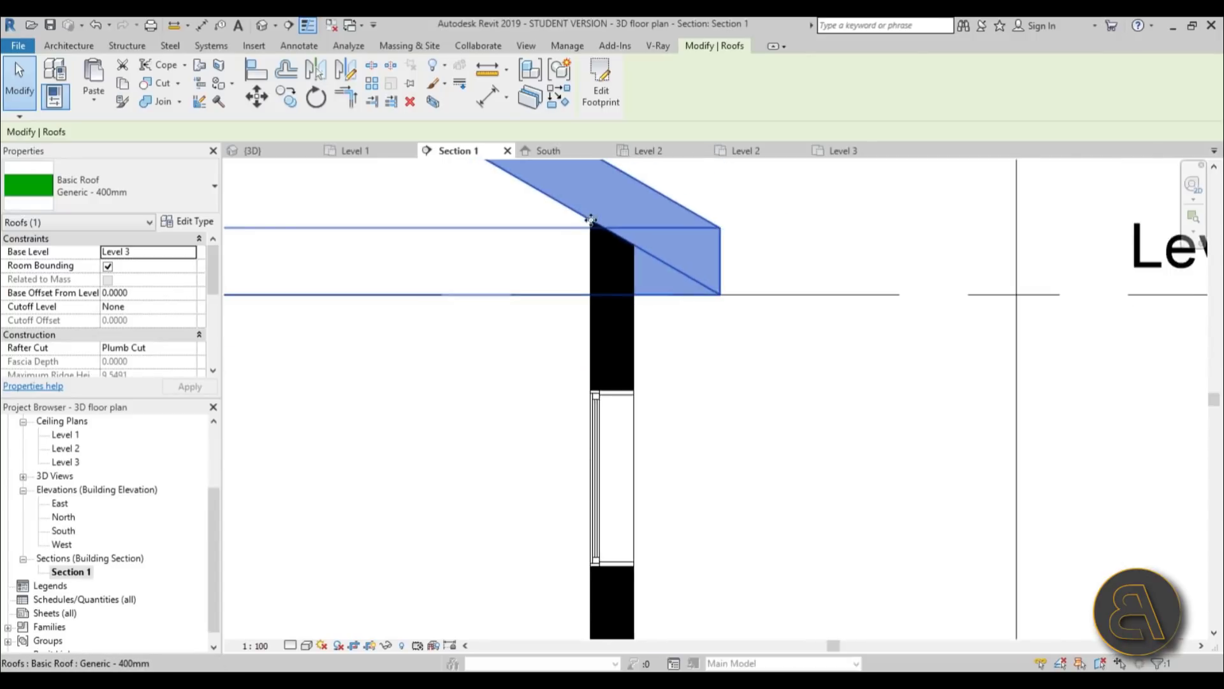
middle_click_drag(643, 373, 659, 312)
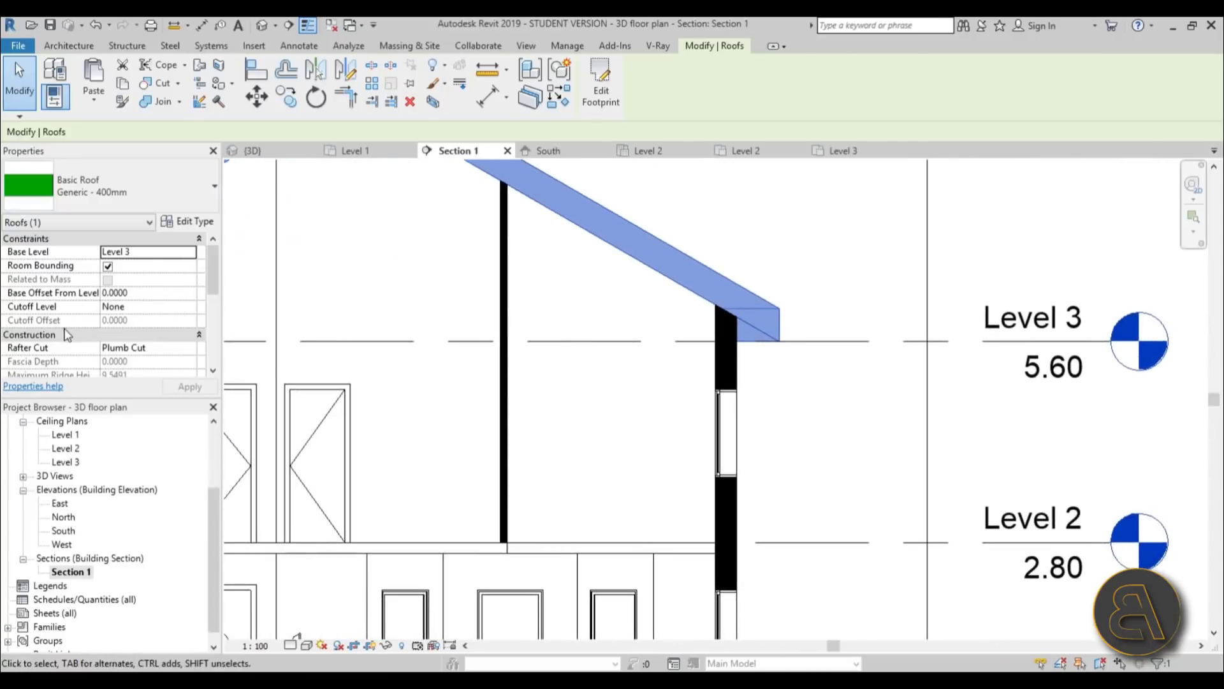
Step: Set the roof's base offset from Level 3 to -1 m and check the eaves against the windows and outer walls
left_click(152, 292)
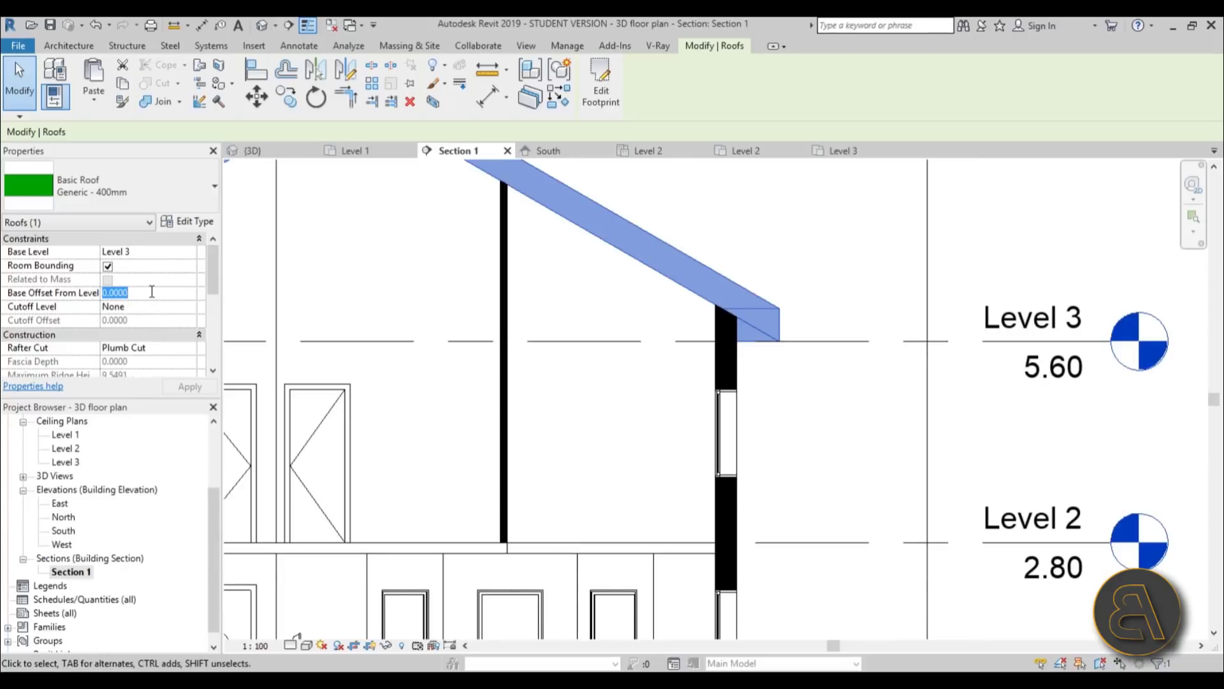
type("-")
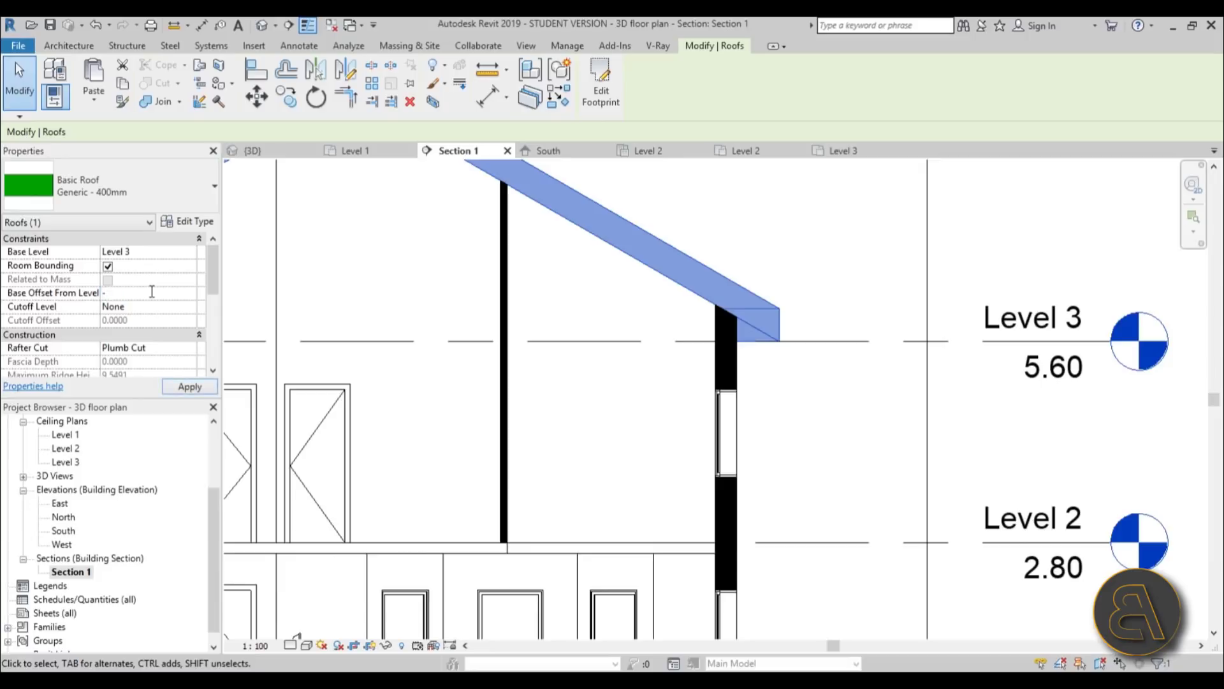
type("1")
key("Return")
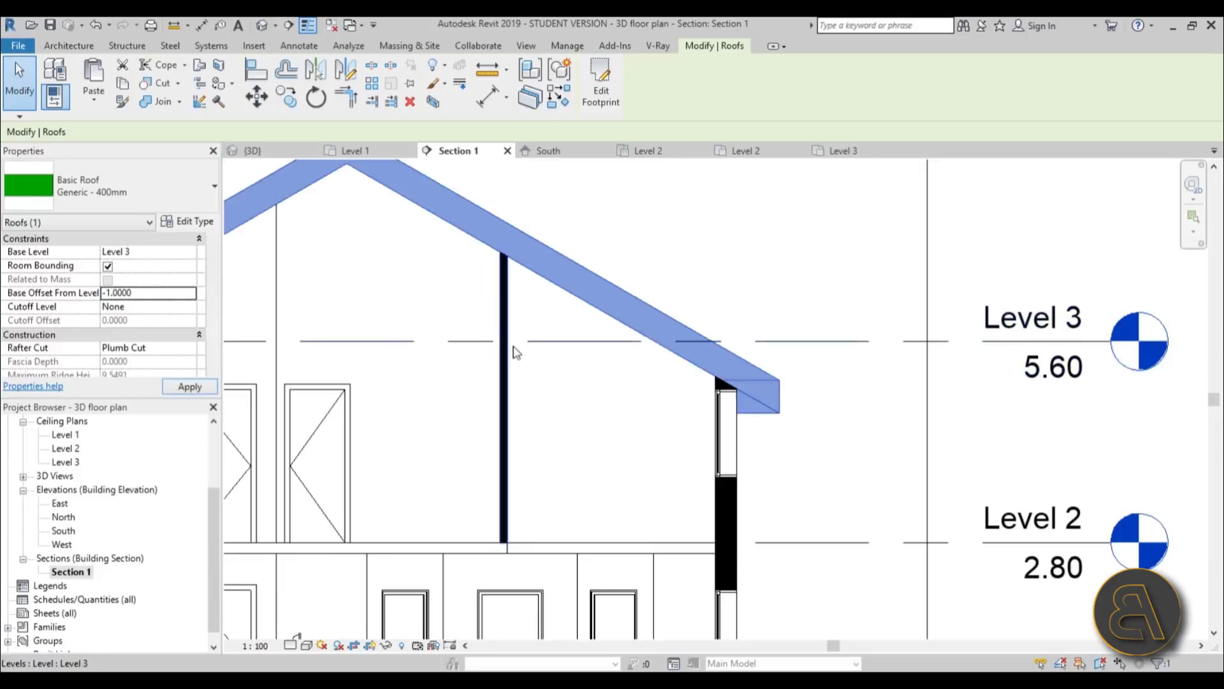
scroll(806, 358, "down", 3)
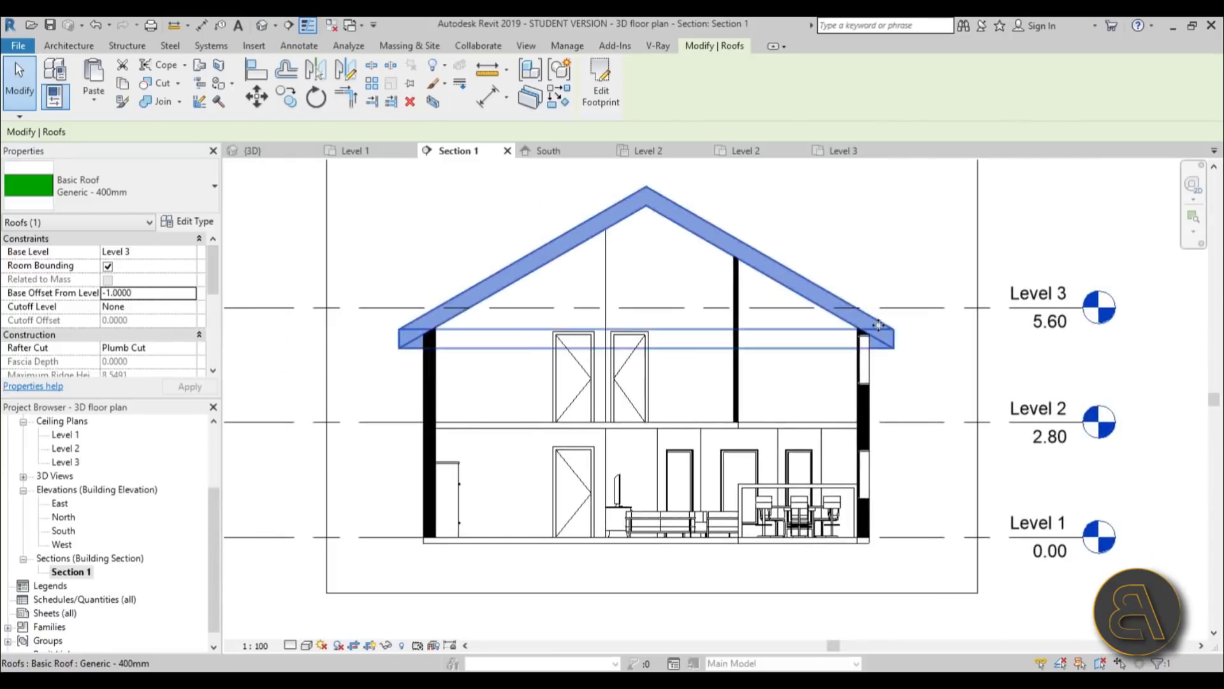
scroll(820, 276, "up", 2)
scroll(744, 410, "down", 2)
scroll(468, 278, "up", 4)
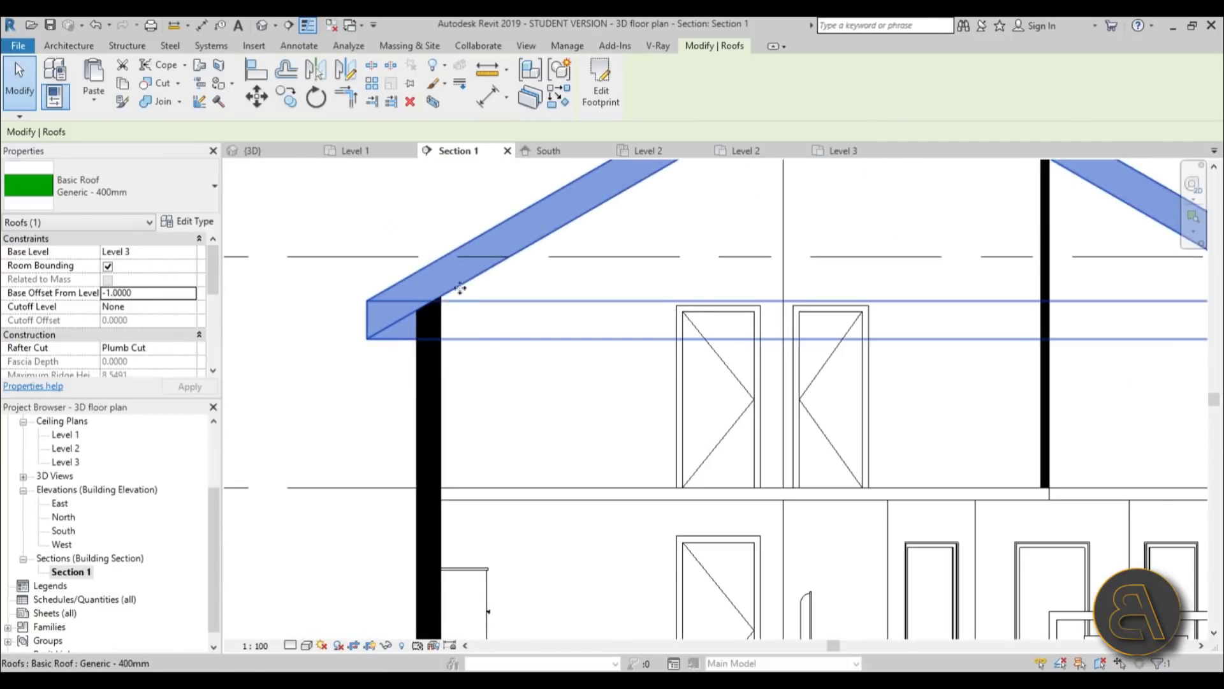
Step: Deselect the roof and review both storeys together with the roof across the full Section 1 view
scroll(445, 299, "down", 5)
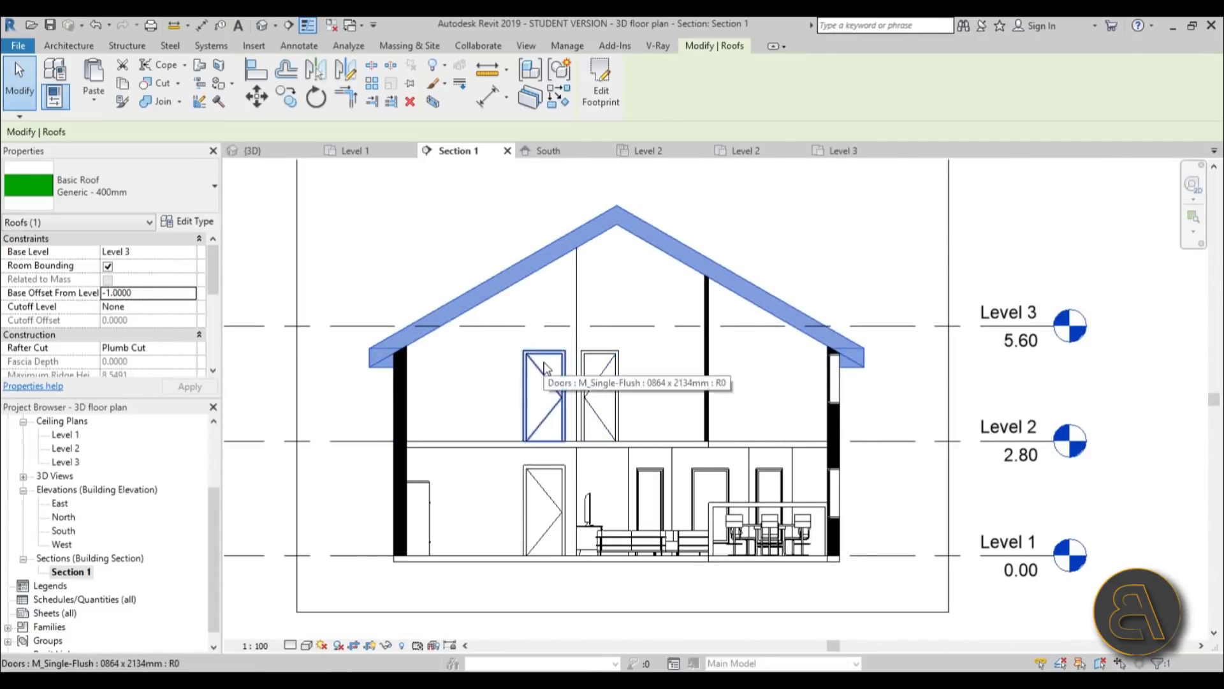
left_click(475, 382)
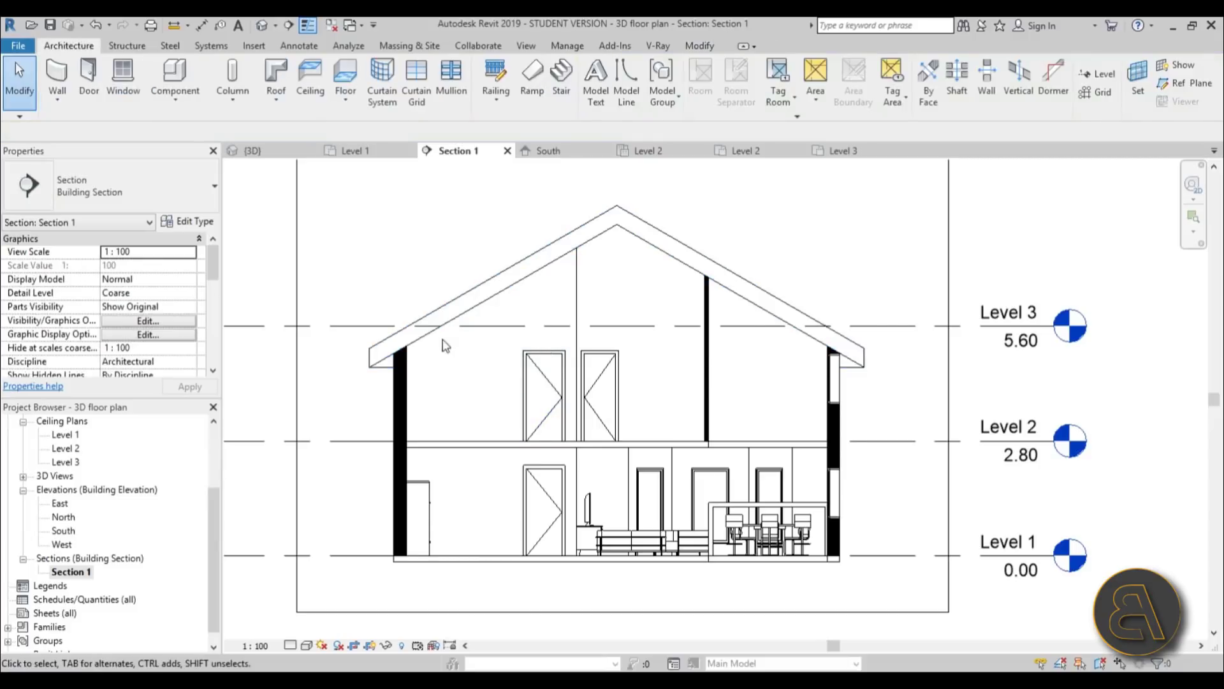
scroll(454, 387, "down", 2)
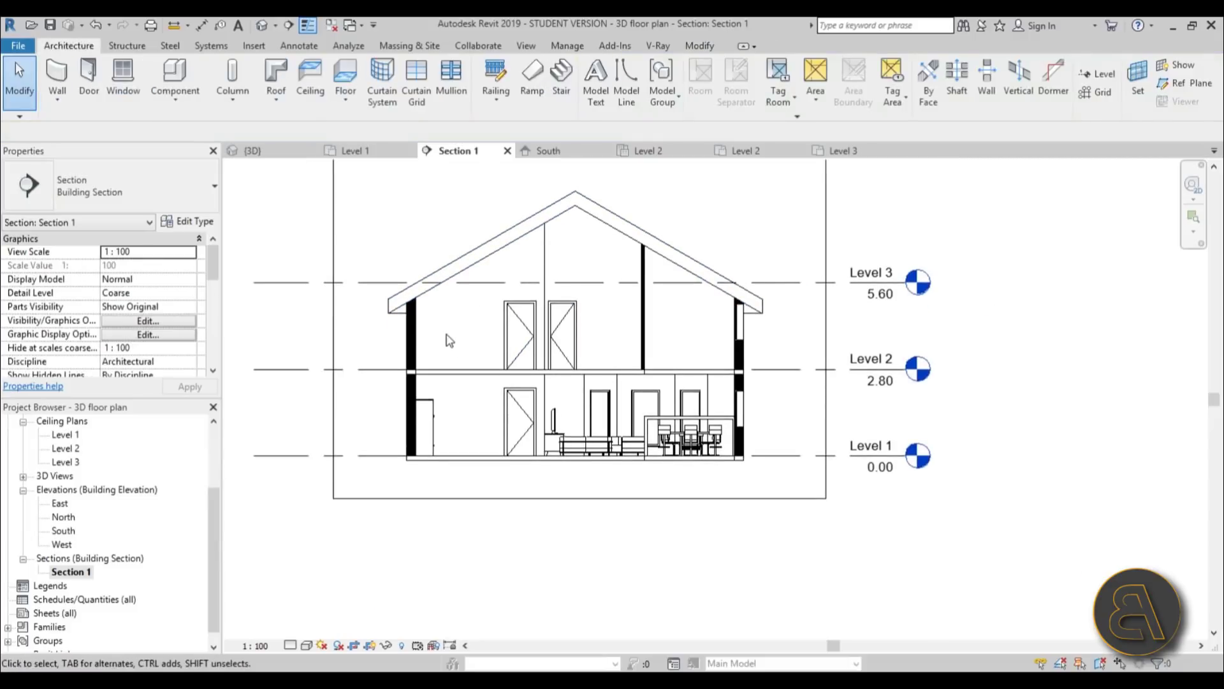
middle_click_drag(464, 361, 460, 342)
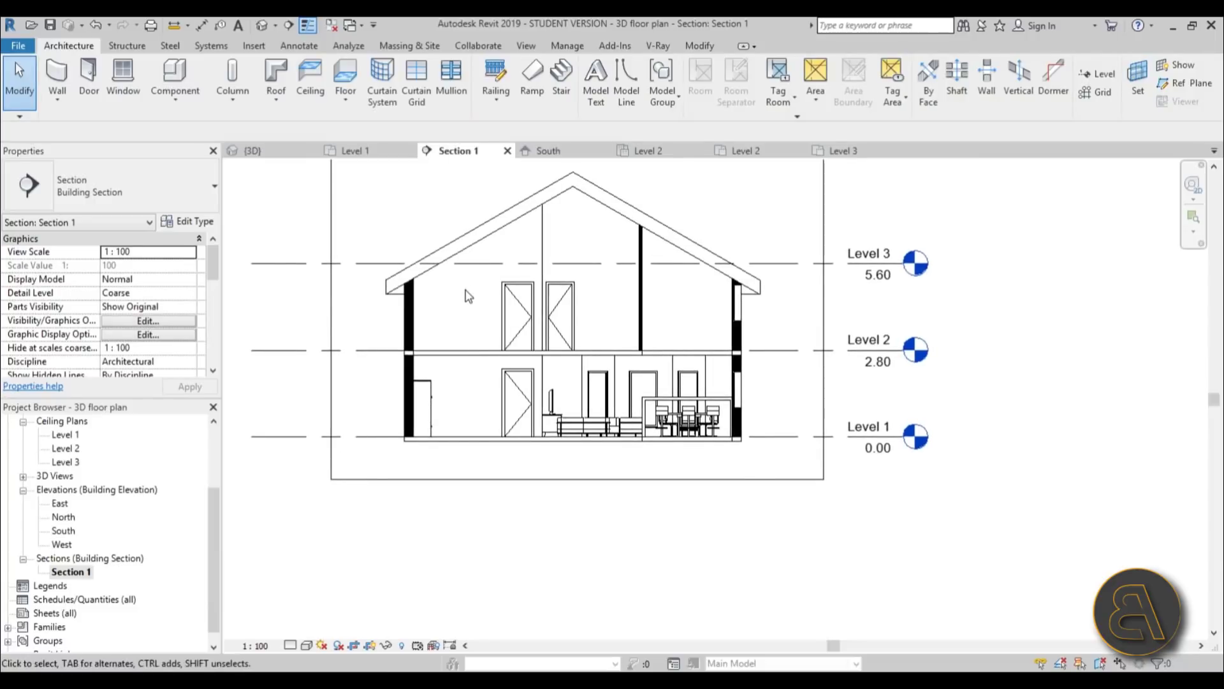
middle_click_drag(468, 306, 474, 337)
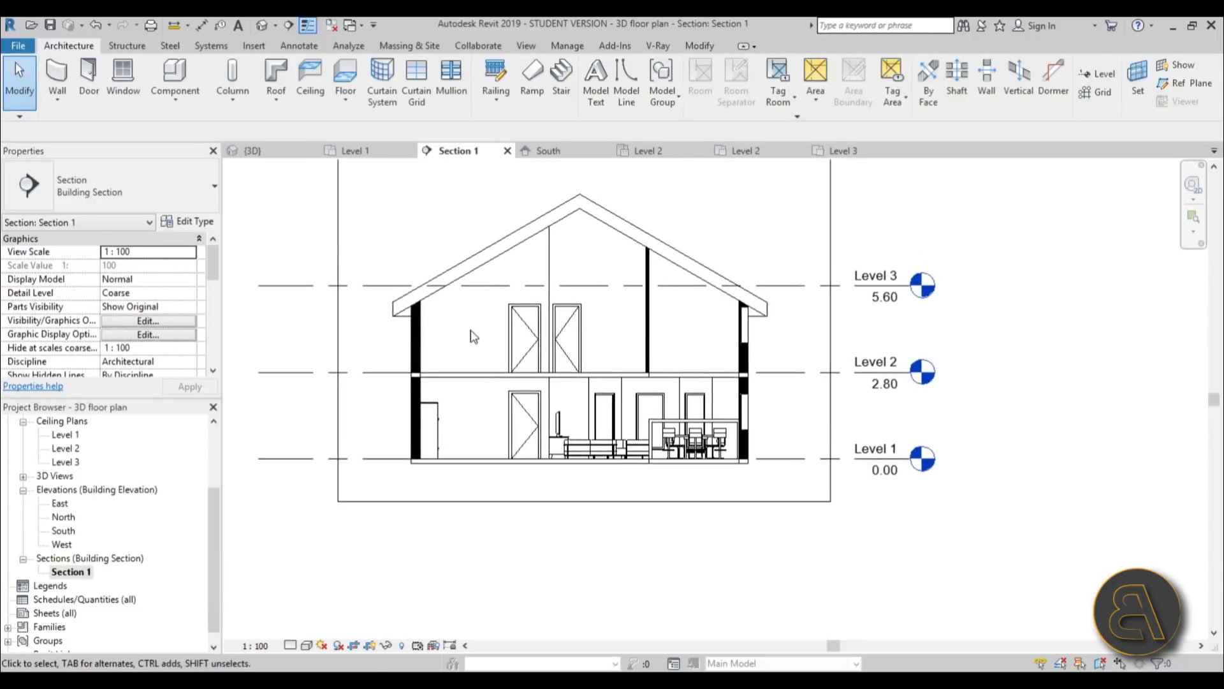
middle_click_drag(457, 384, 464, 336)
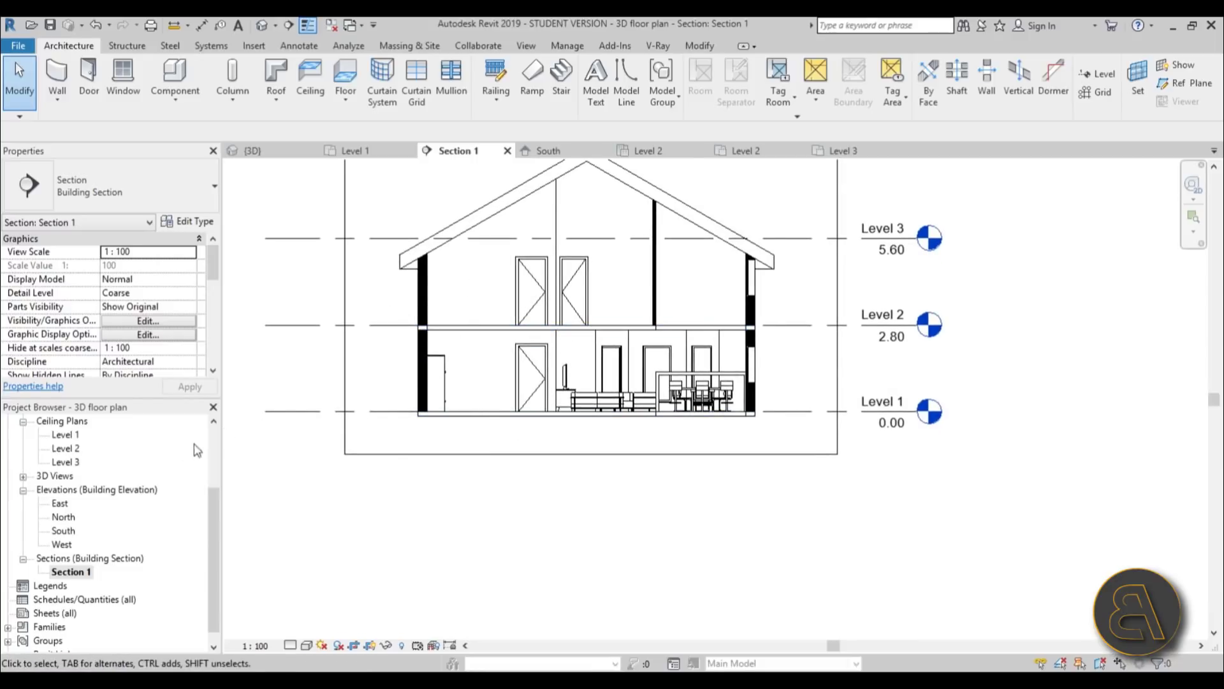
Step: On the Level 1 floor plan, delete the three armoires along the outer wall and the cabinet beside the entrance
left_click(66, 438)
left_click_drag(214, 501, 221, 440)
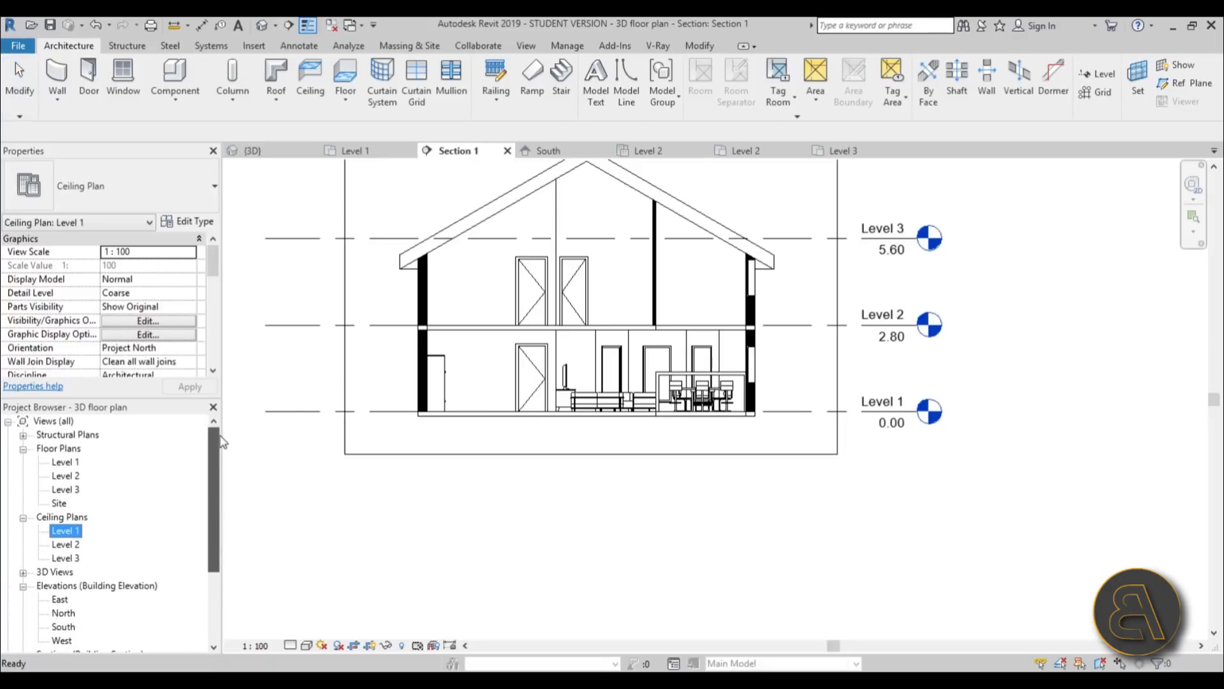
double_click(67, 463)
scroll(459, 446, "up", 5)
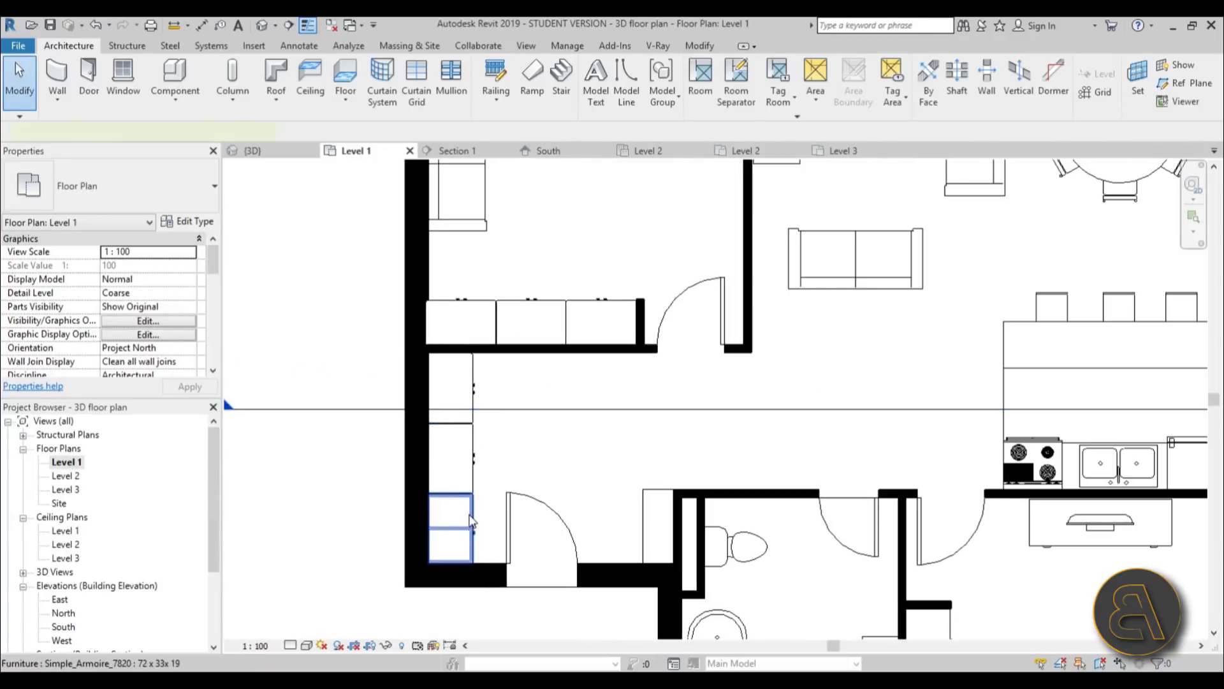
left_click(471, 520)
left_click(471, 456, "ctrl")
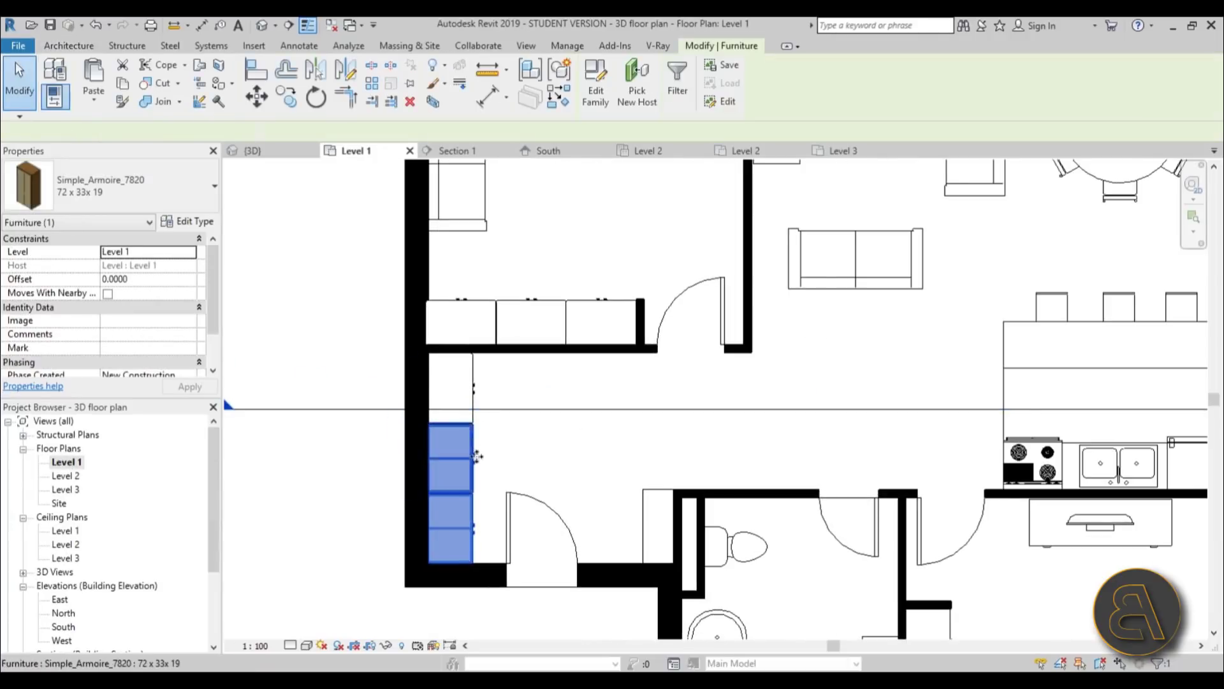
left_click(478, 399, "ctrl")
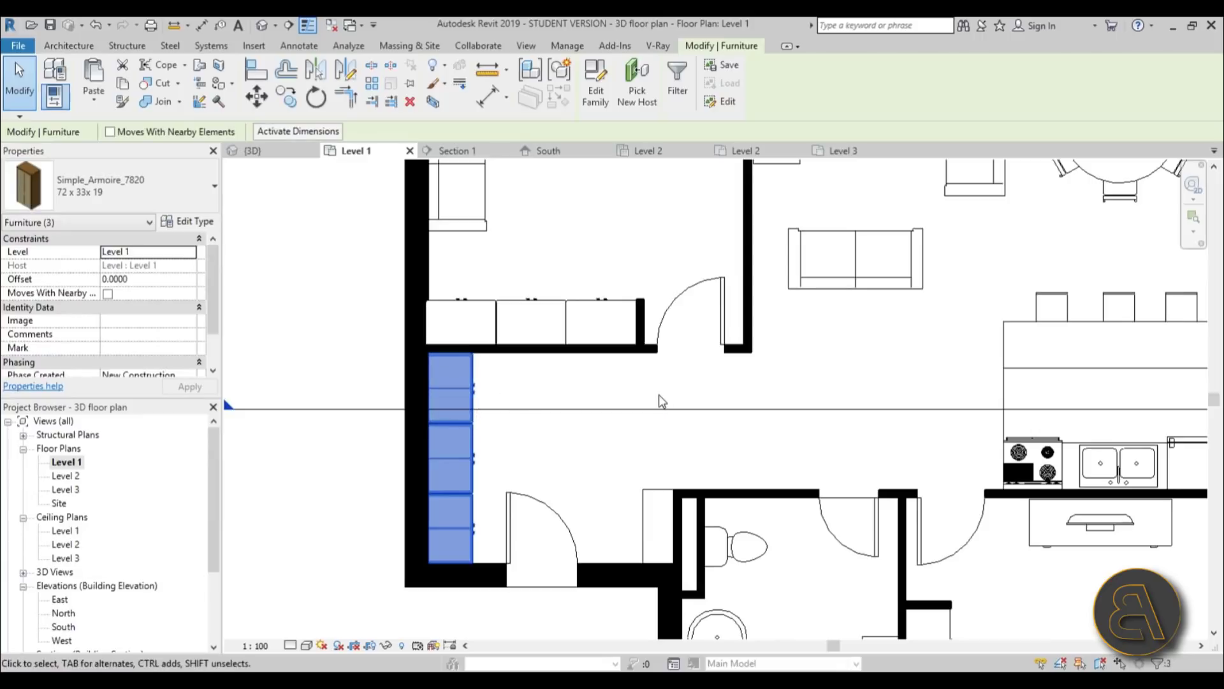
key("Delete")
left_click_drag(665, 522, 623, 480)
key("Delete")
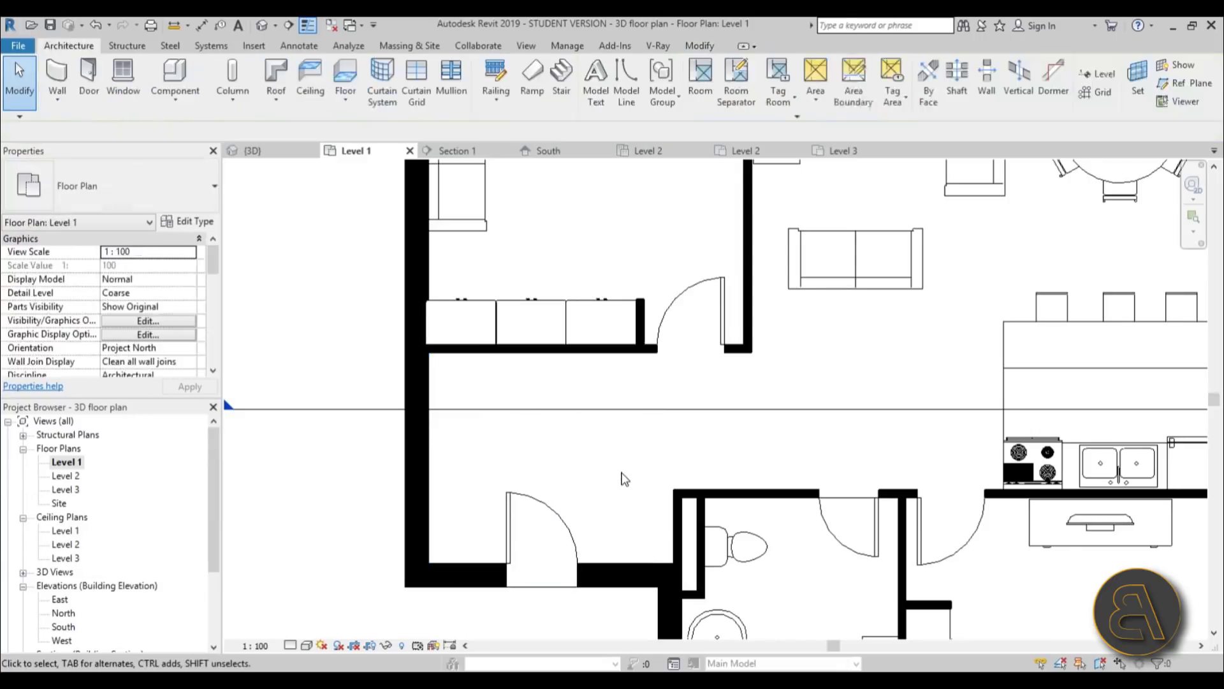
Step: Slide the entrance door along its wall toward the bathroom and flip its hinge side
left_click_drag(559, 519, 633, 520)
left_click(602, 535)
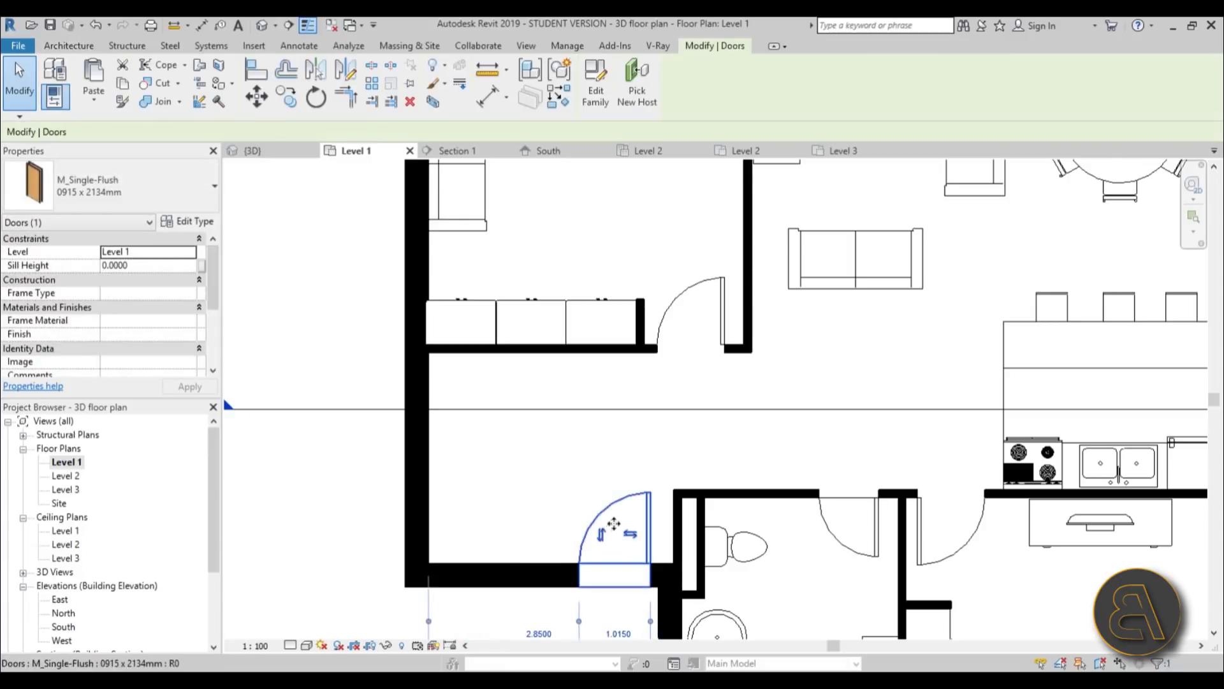
key("Escape")
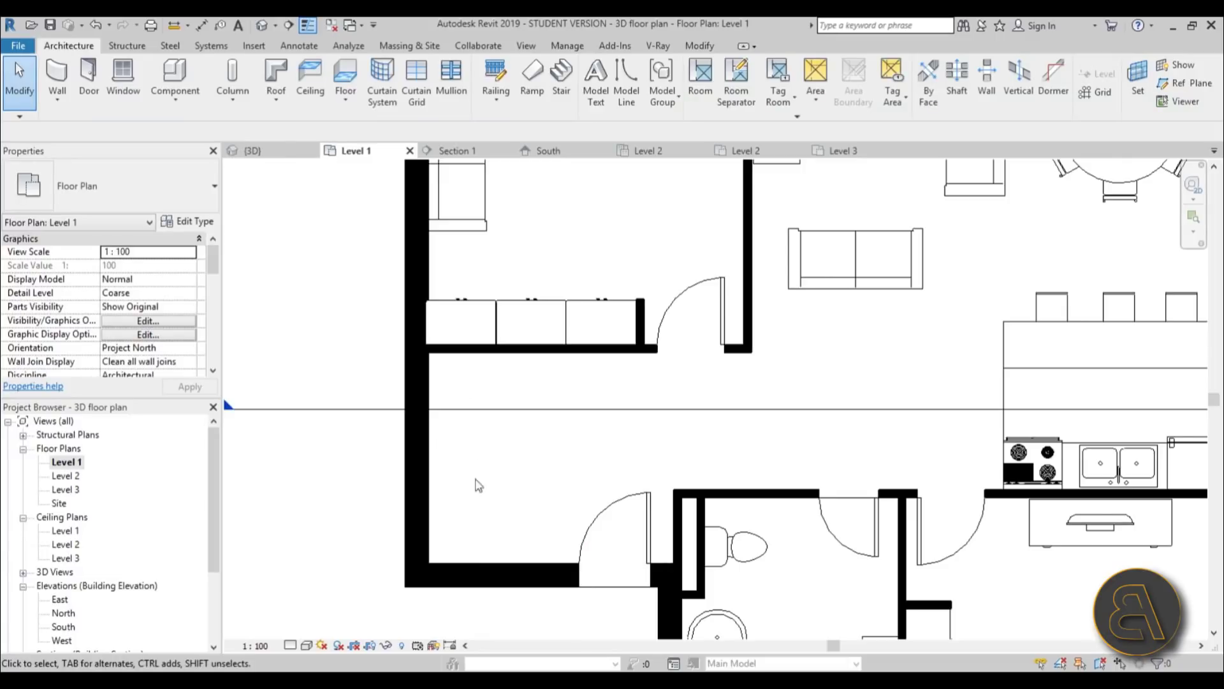
Step: Sketch an L-shaped 190mm max riser 250mm going stair, 1 m wide, with a 0.75 m lower run and a 2.5 m upper run
left_click(561, 82)
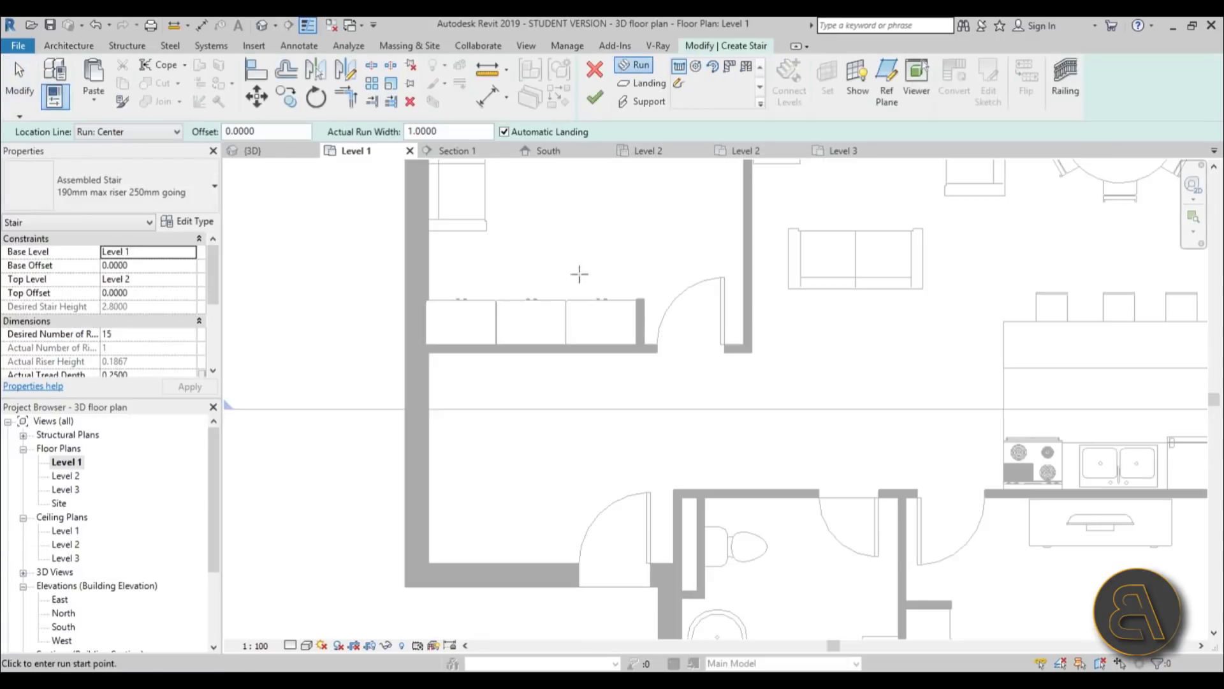
left_click(99, 198)
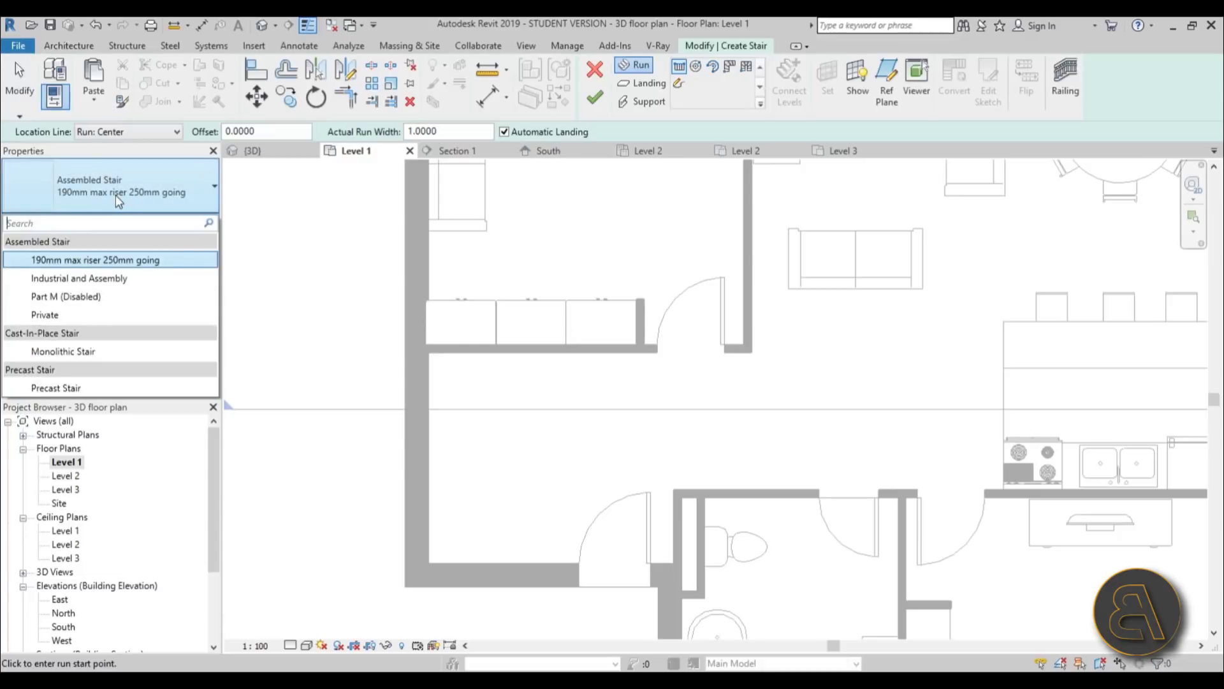
left_click(116, 194)
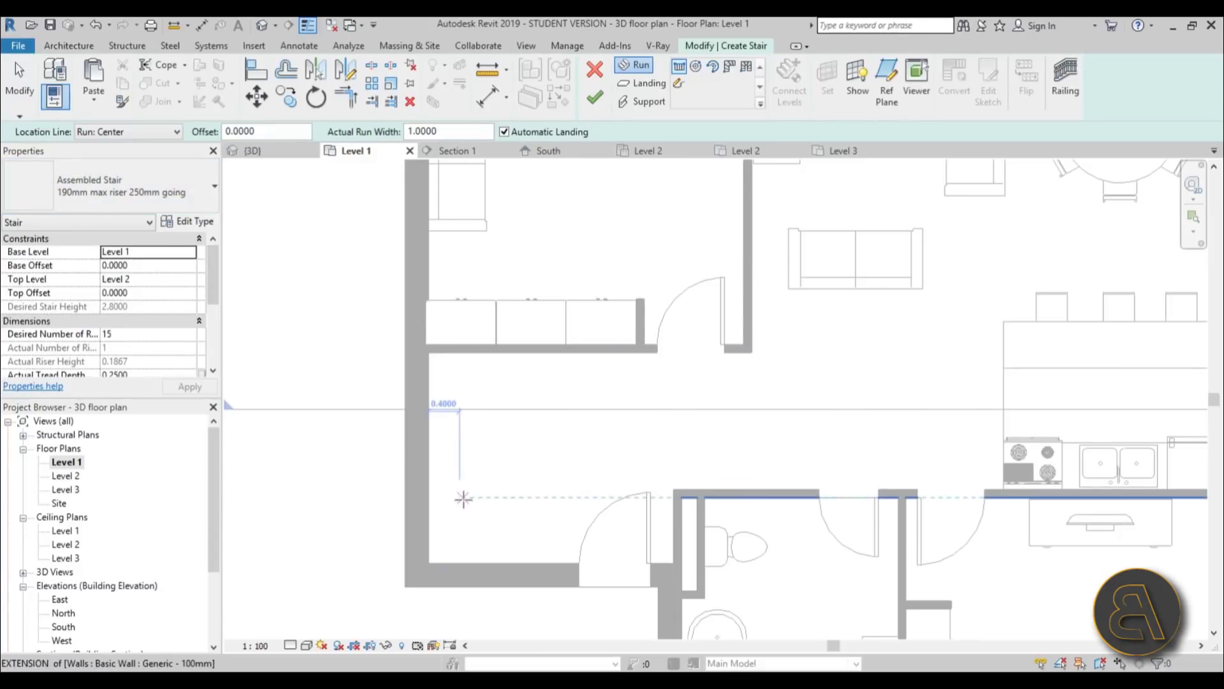
left_click(474, 518)
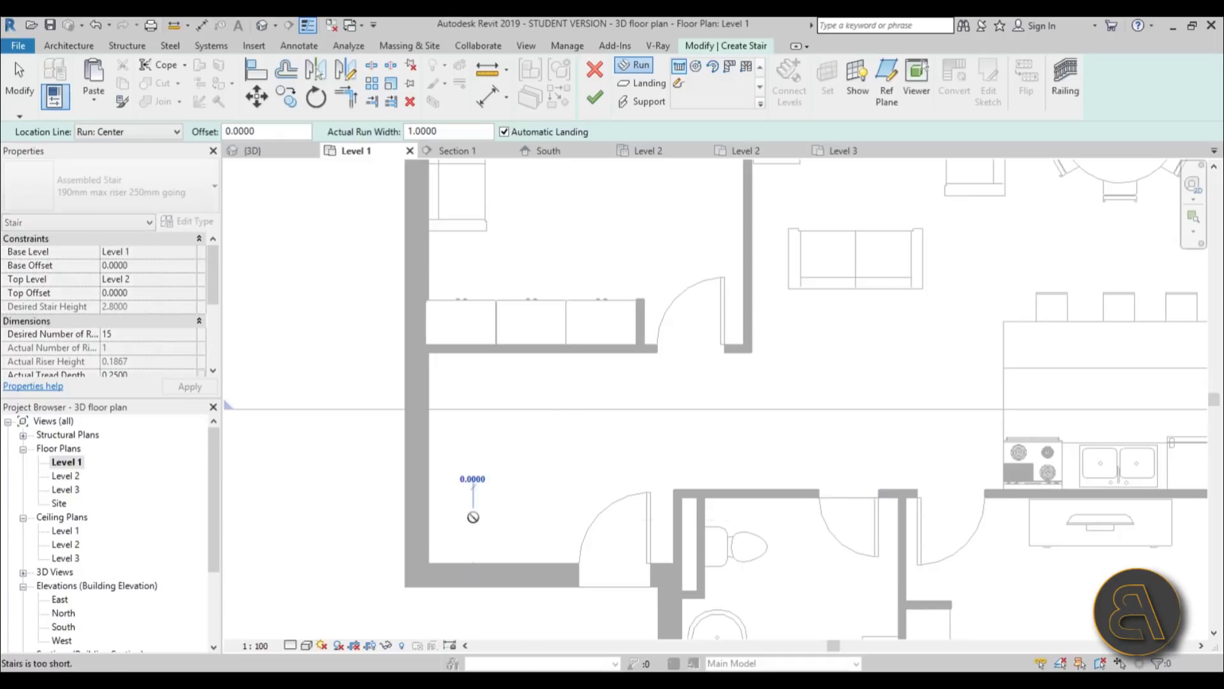
left_click(474, 459)
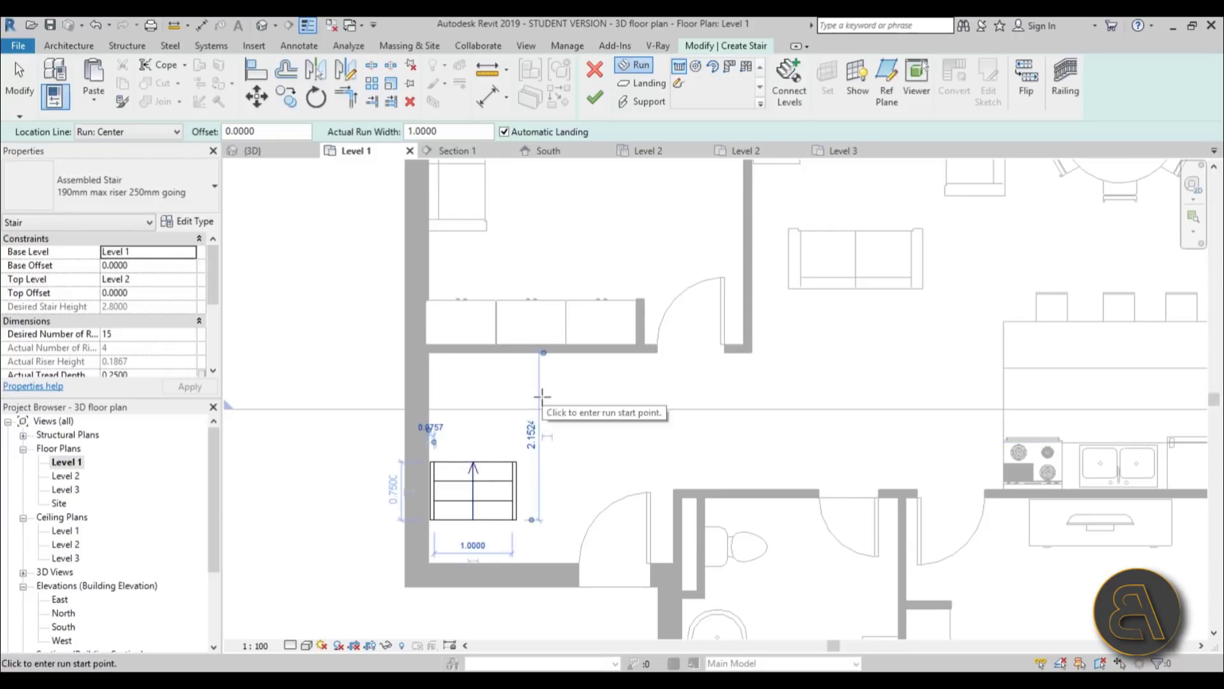
left_click(542, 396)
left_click(936, 396)
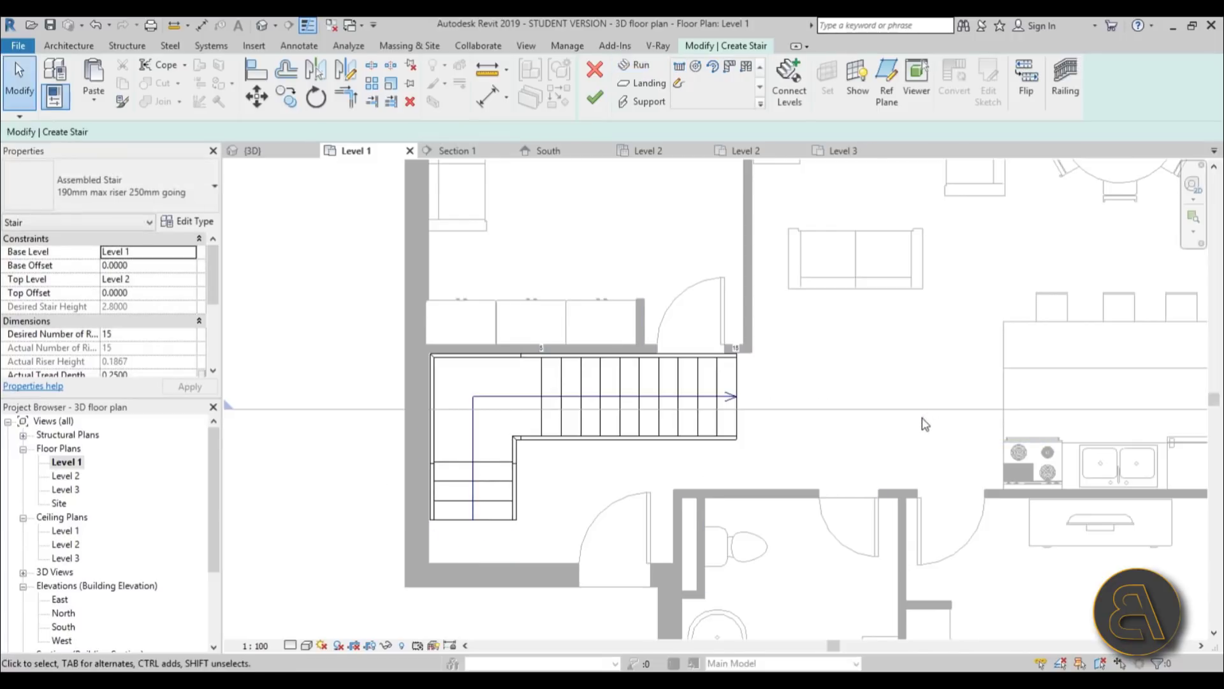
Step: Move the stair's lower run against the outer wall and its upper run against the bedroom partition wall
scroll(470, 478, "up", 2)
left_click(452, 489)
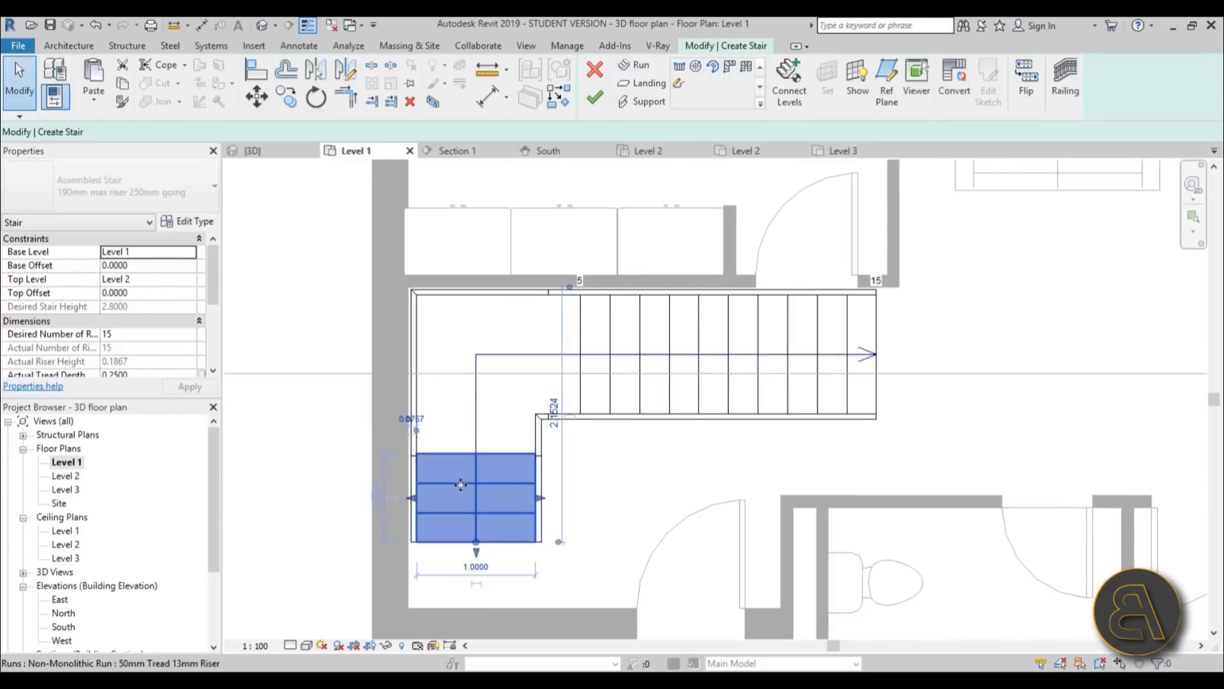
left_click_drag(463, 495, 455, 512)
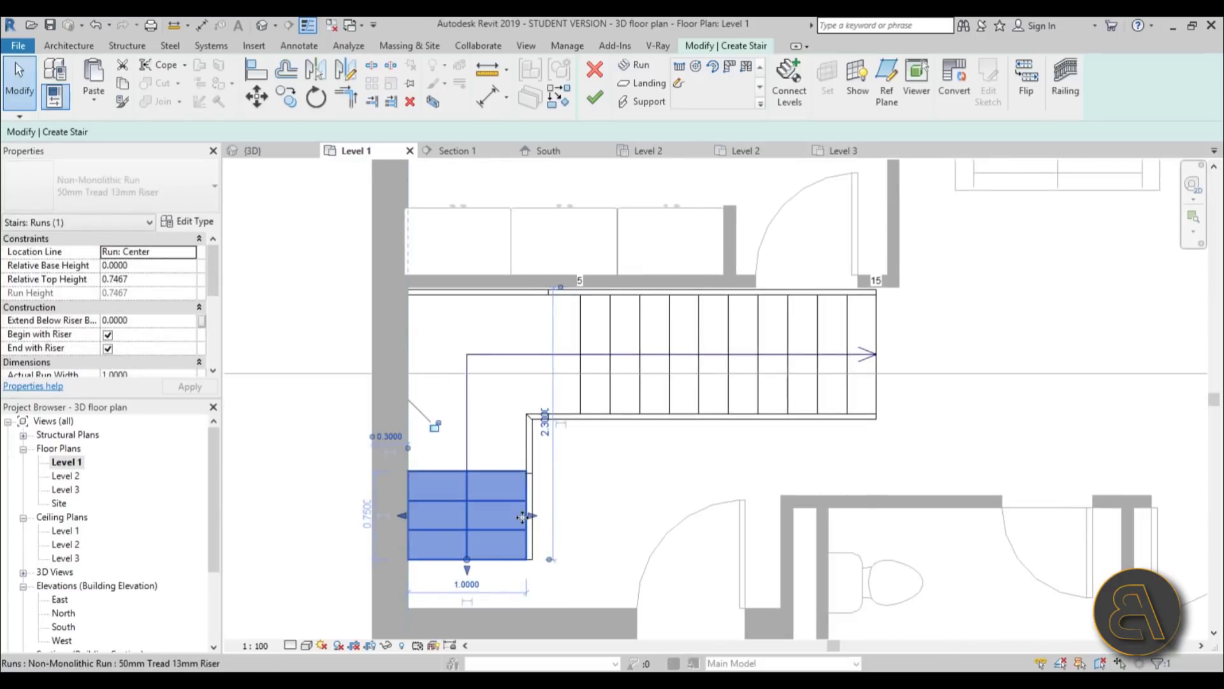
left_click_drag(672, 326, 637, 314)
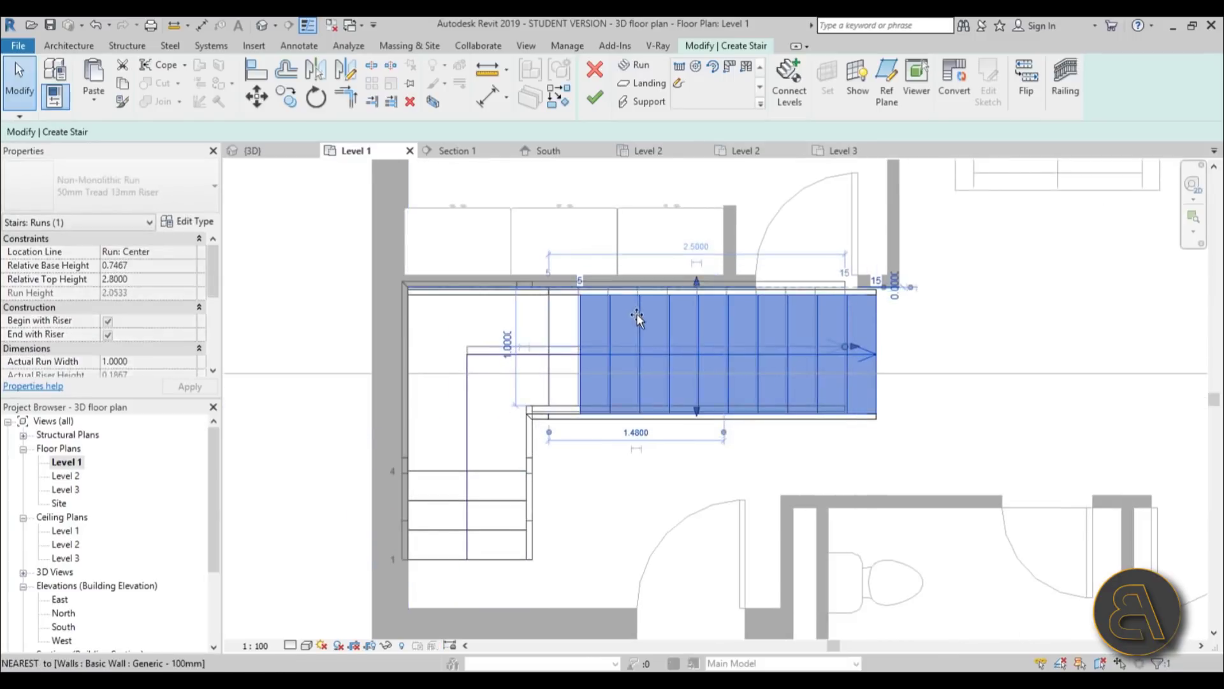
scroll(641, 263, "up", 1)
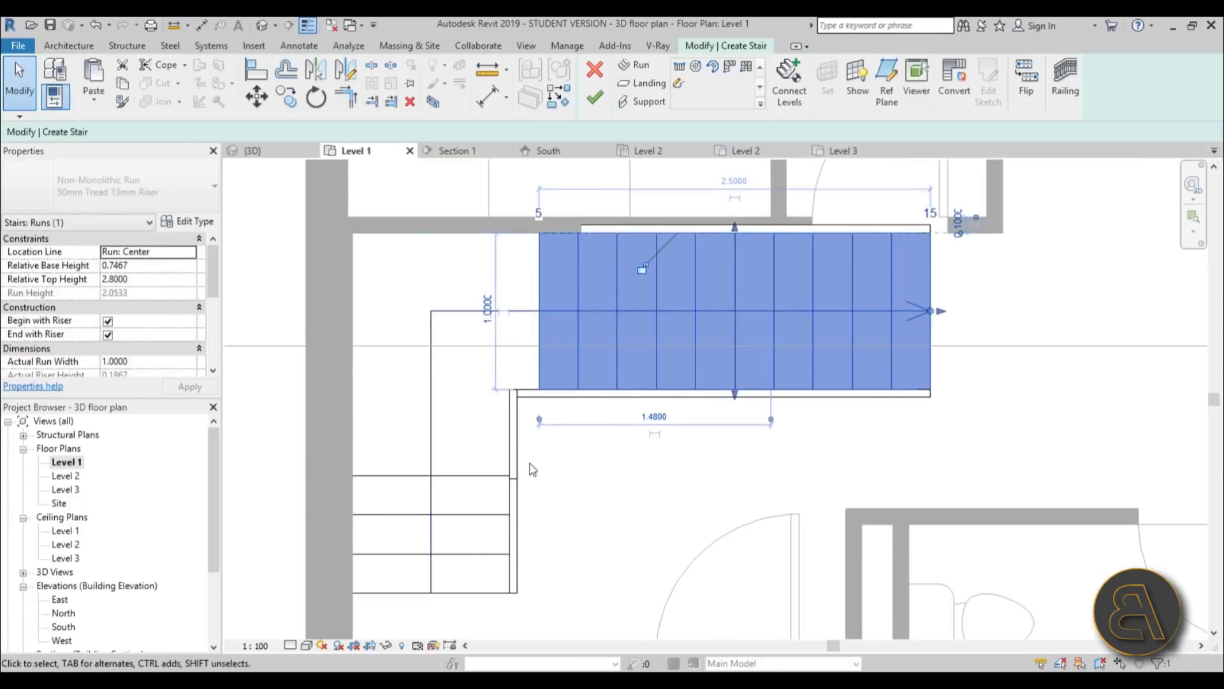
Step: Refine the lower run's position against the outer wall and shift the upper run along the partition beside the landing
scroll(413, 478, "up", 2)
left_click(390, 534)
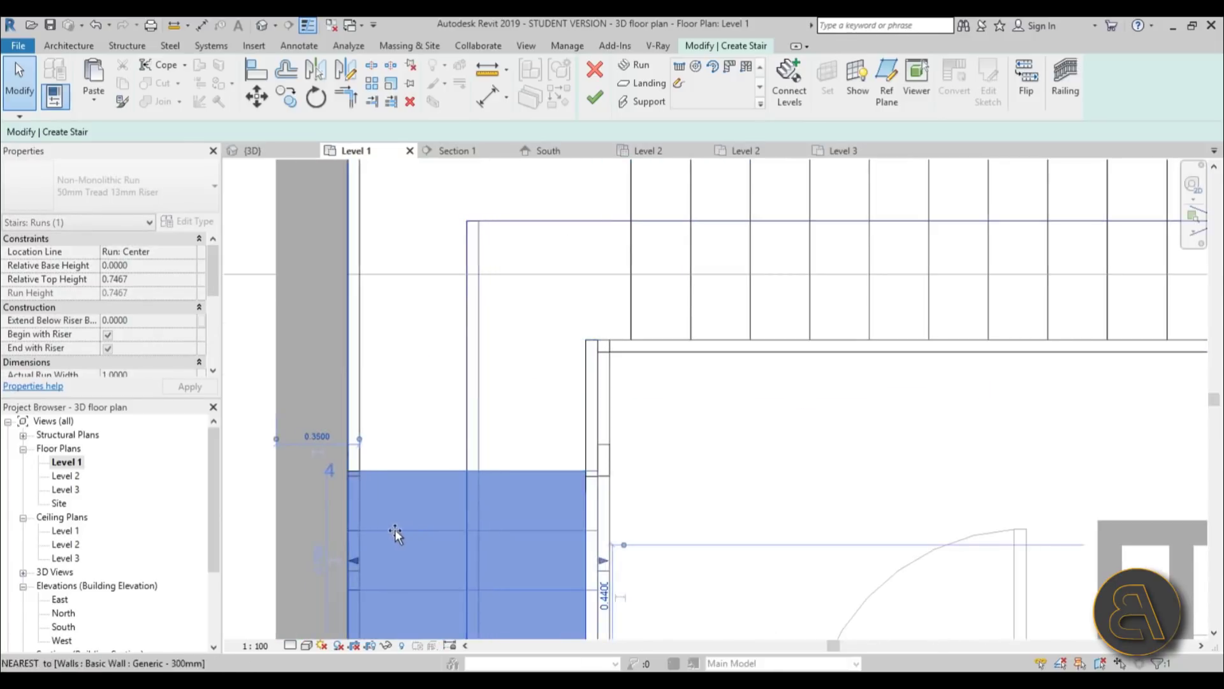
scroll(395, 523, "down", 1)
scroll(401, 513, "down", 2)
scroll(564, 299, "up", 3)
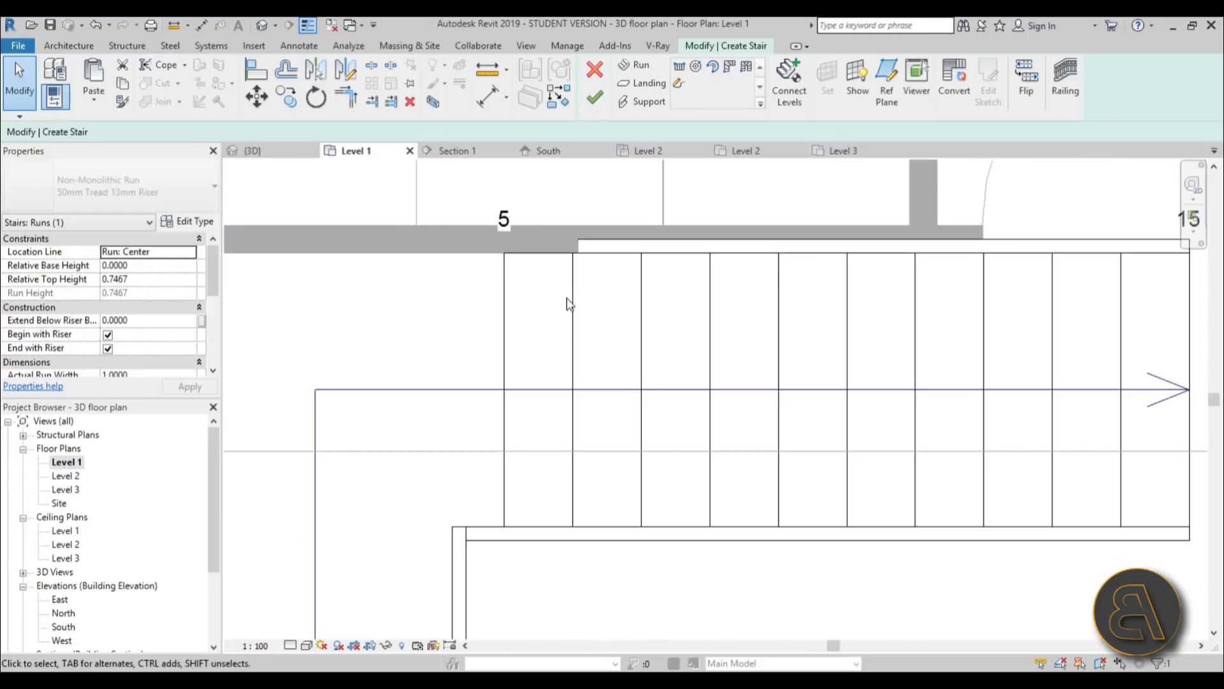
left_click(552, 311)
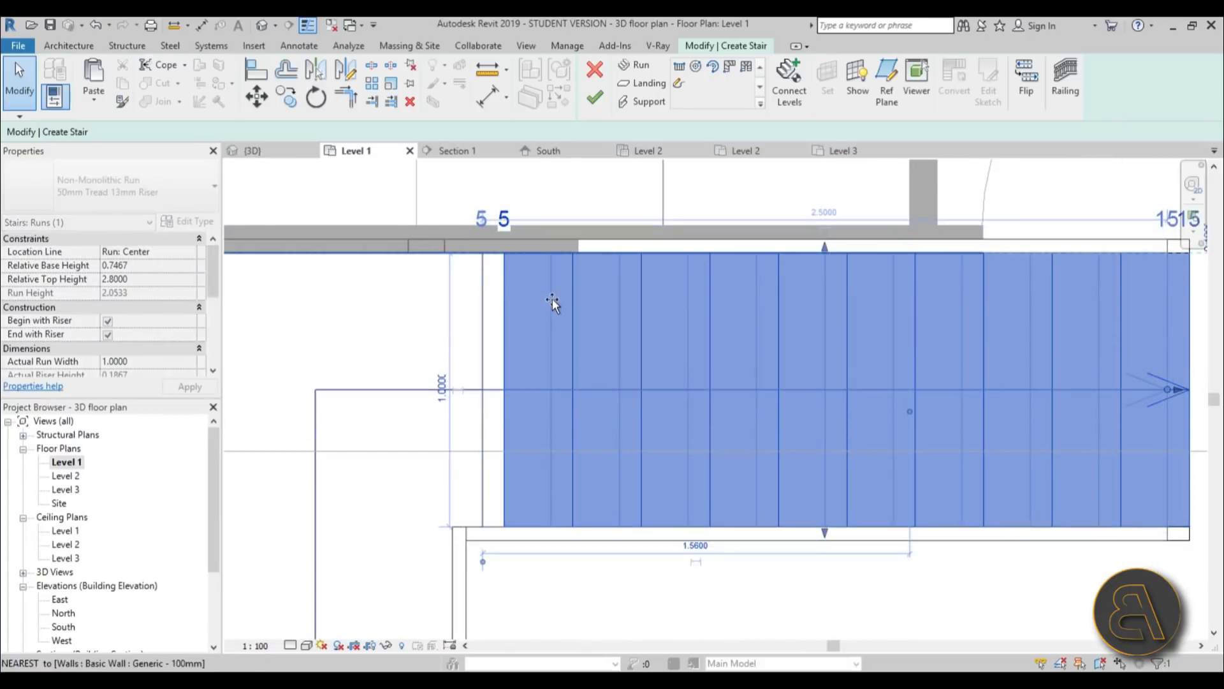
mouse_move(552, 309)
left_mouse_down()
mouse_move(521, 301)
mouse_move(555, 311)
left_mouse_up()
scroll(445, 538, "down", 3)
scroll(453, 526, "up", 3)
Step: Move the lower run toward the landing until its last riser lines up with the upper run's near edge
left_click(458, 515)
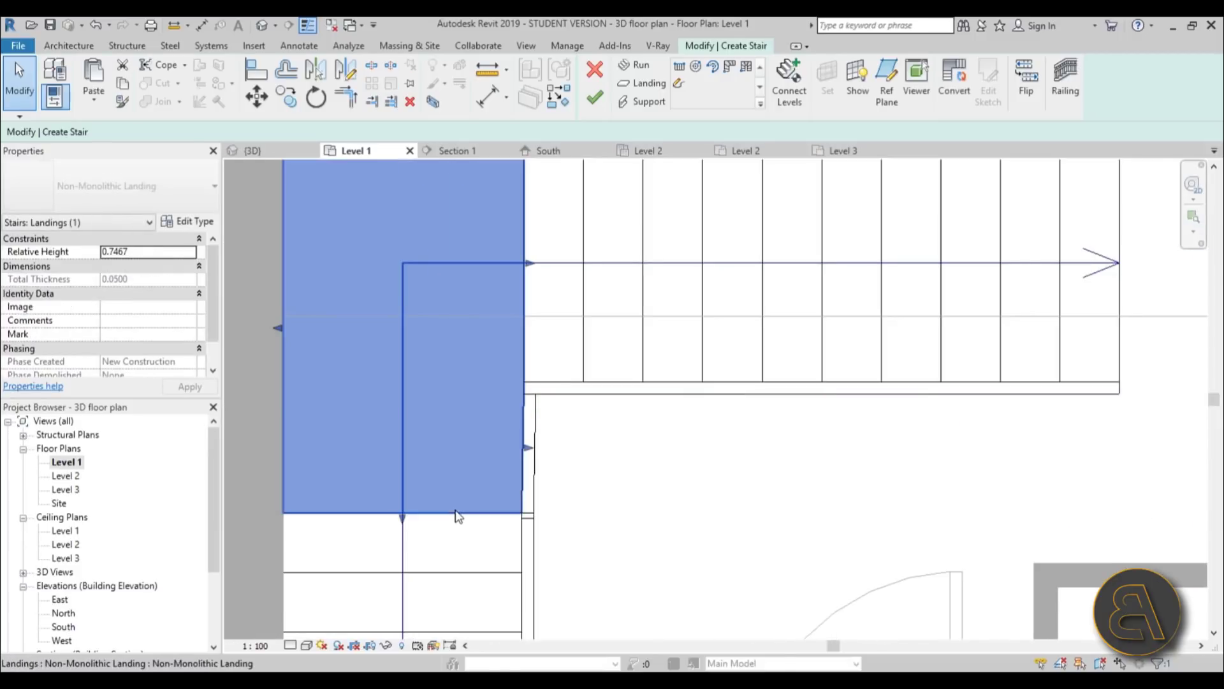
key("Escape")
left_click(466, 582)
left_click_drag(462, 473, 465, 446)
key("Escape")
scroll(604, 476, "down", 3)
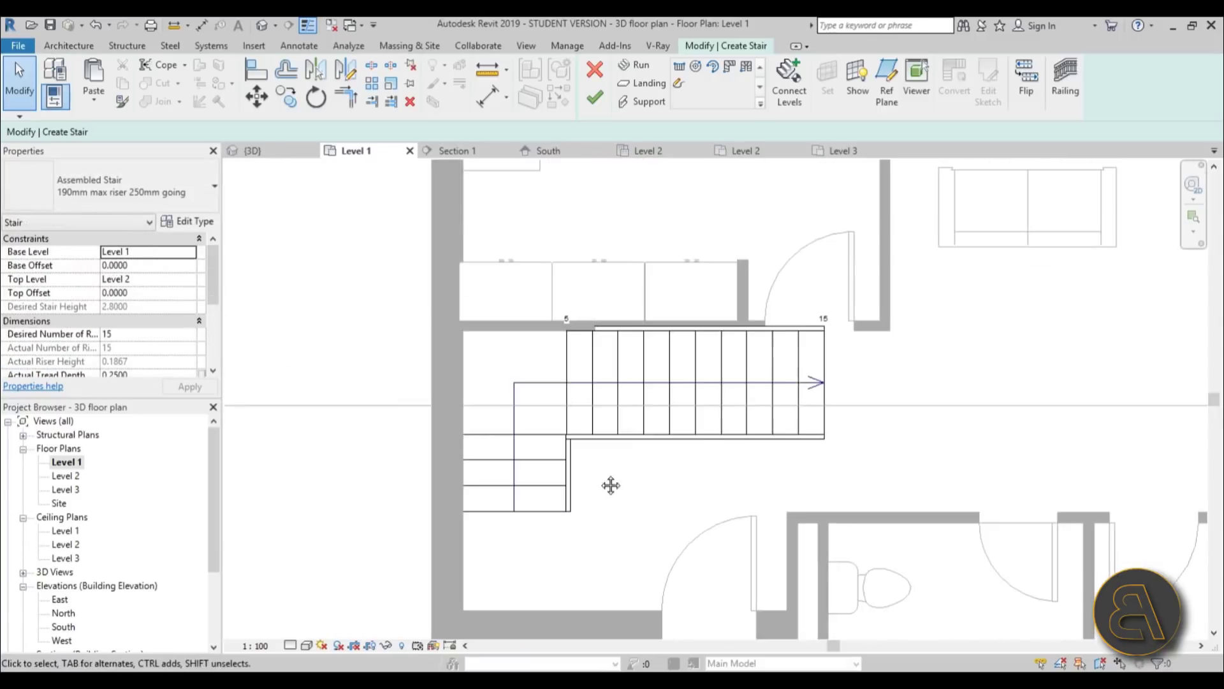
Step: Align the upper run's first riser with the lower run's inner side edge and finish the stair
scroll(553, 407, "up", 3)
scroll(553, 406, "up", 4)
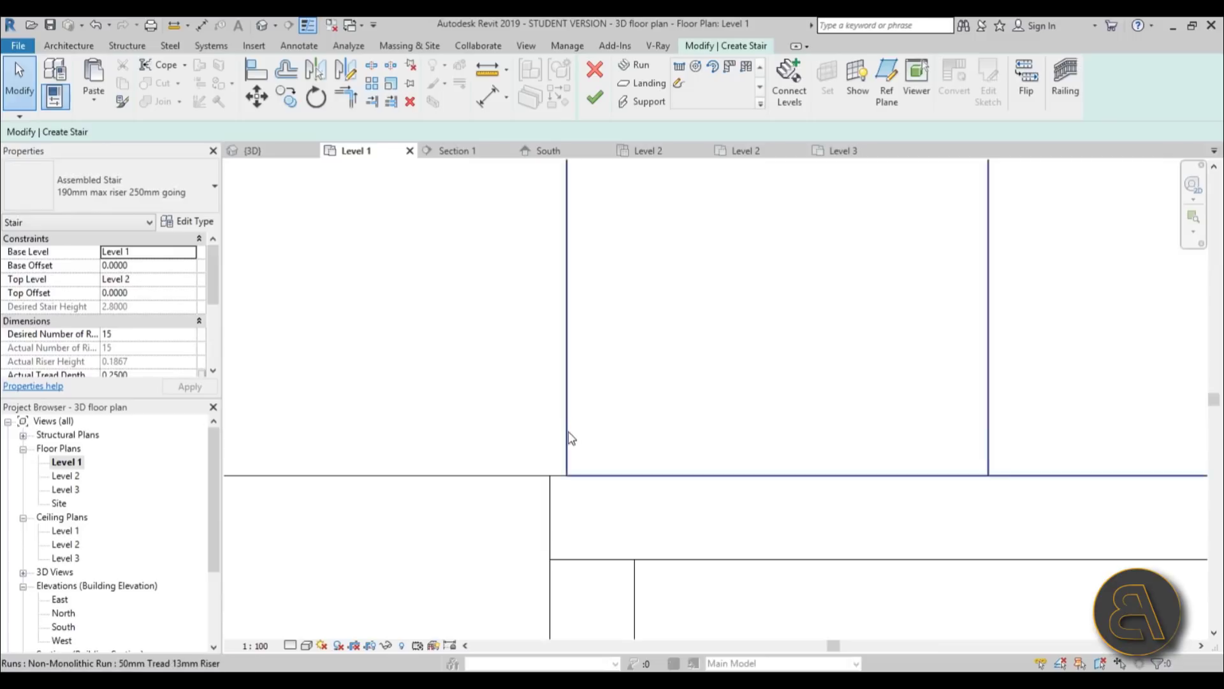
left_click(568, 431)
scroll(574, 447, "down", 5)
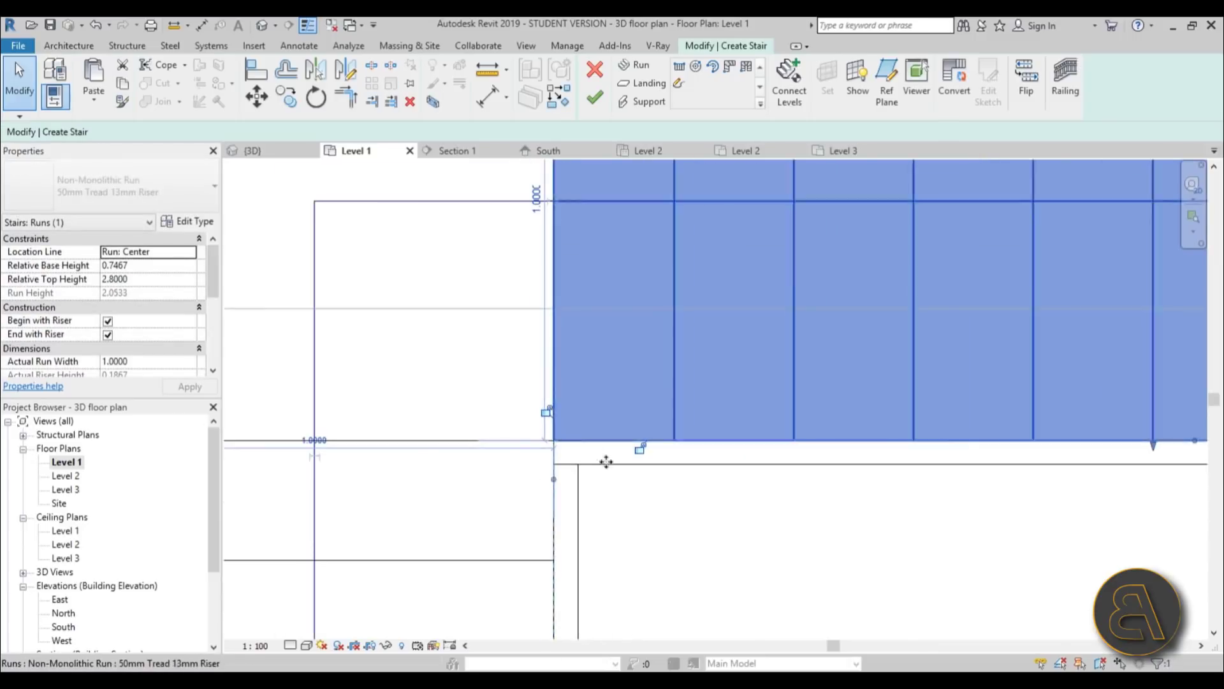
key("Escape")
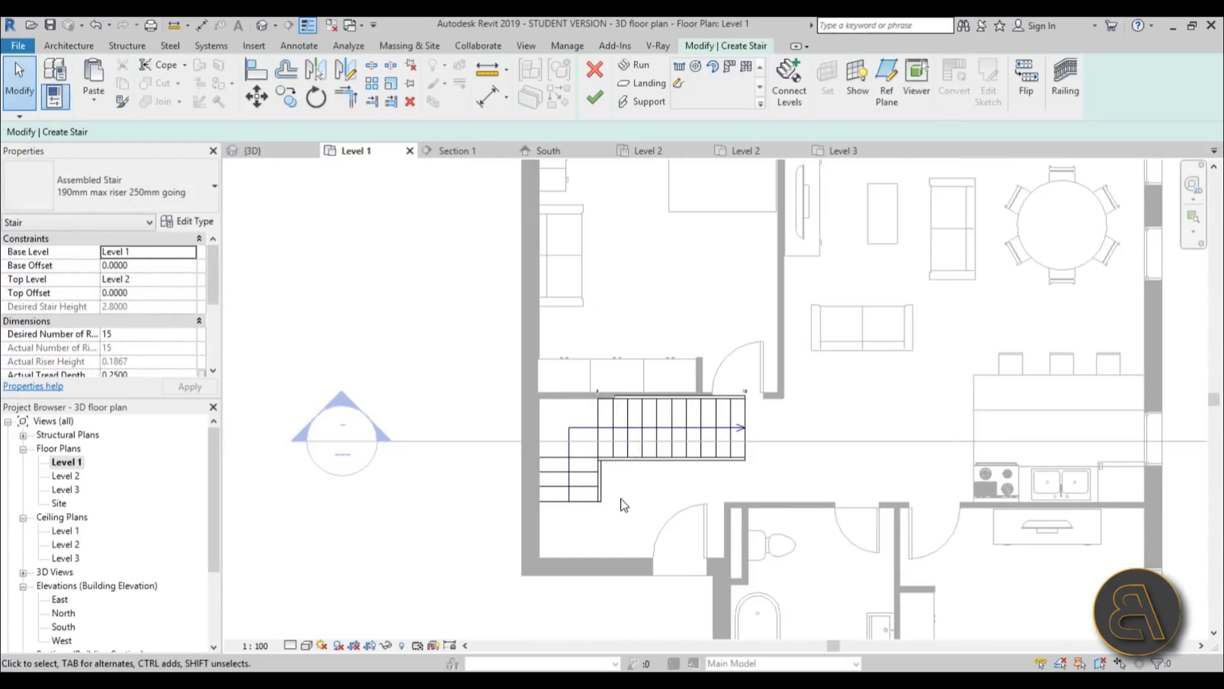
middle_click_drag(634, 501, 619, 466)
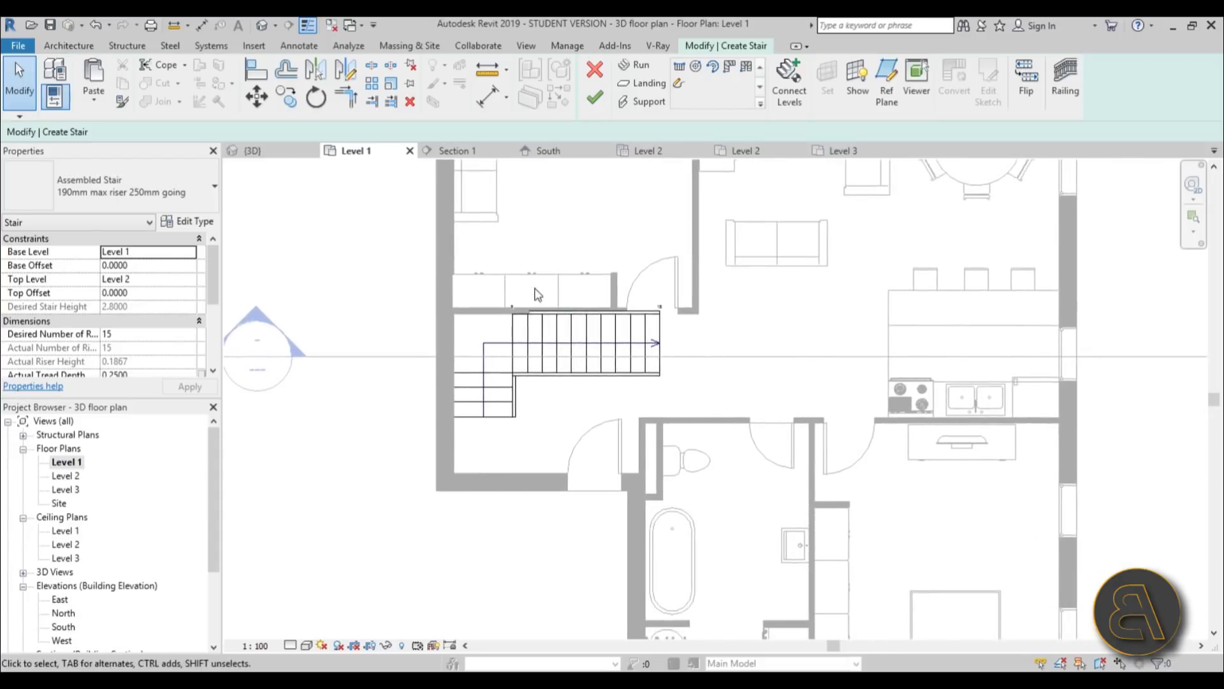
left_click(594, 99)
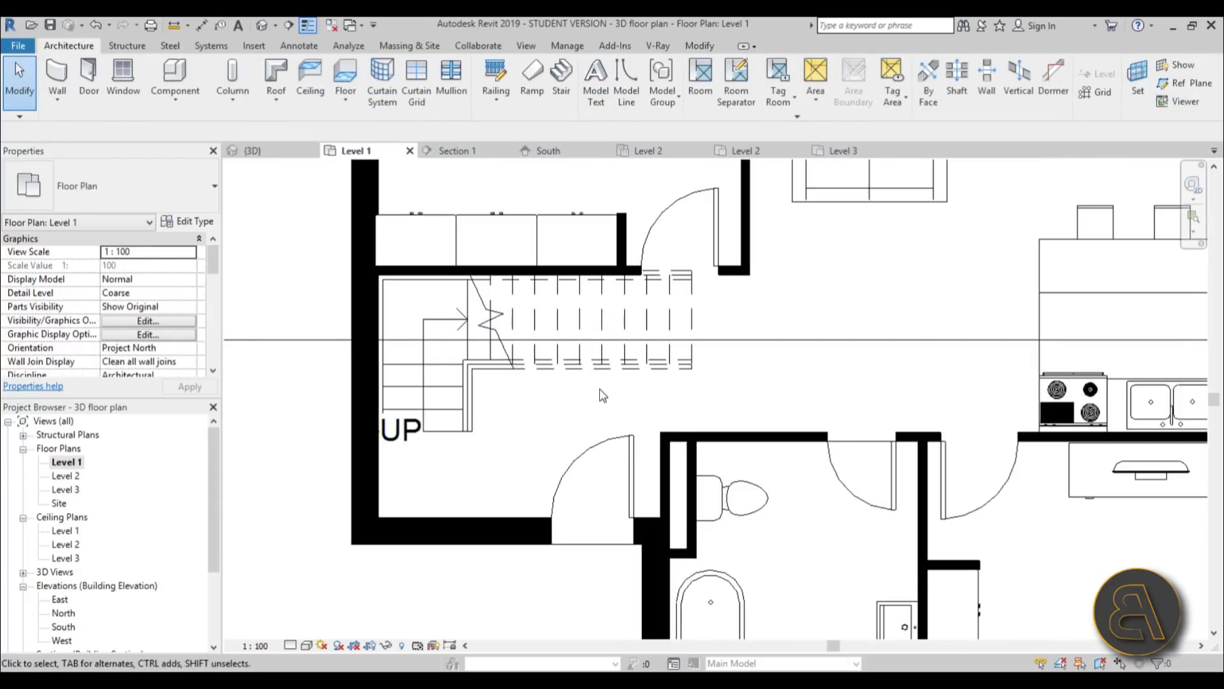
Step: Inspect the new stair and its railings in the 3D view through the selected Level 1 outer wall
left_click(267, 27)
middle_click_drag(733, 389, 531, 299, "shift")
left_click(477, 396)
scroll(471, 313, "up", 6)
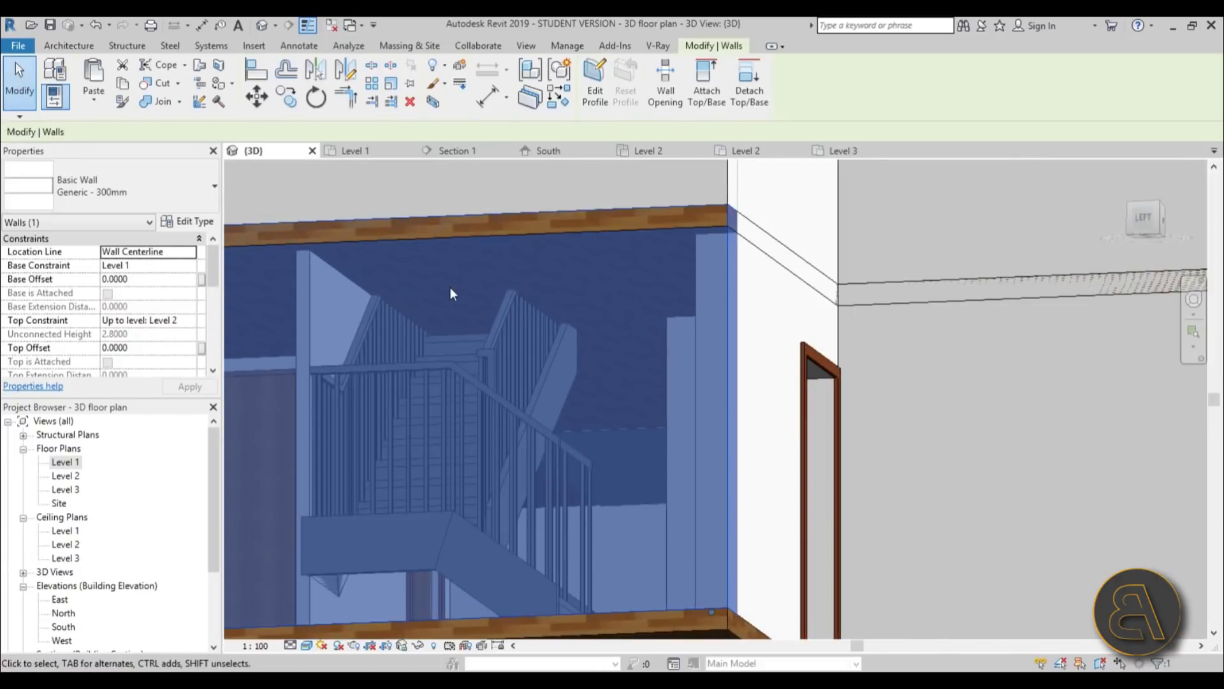
Step: In the Level 2 plan, delete the 0864 x 2134mm door in the wall beside the top of the stair
double_click(59, 476)
scroll(574, 485, "up", 5)
left_click(592, 490)
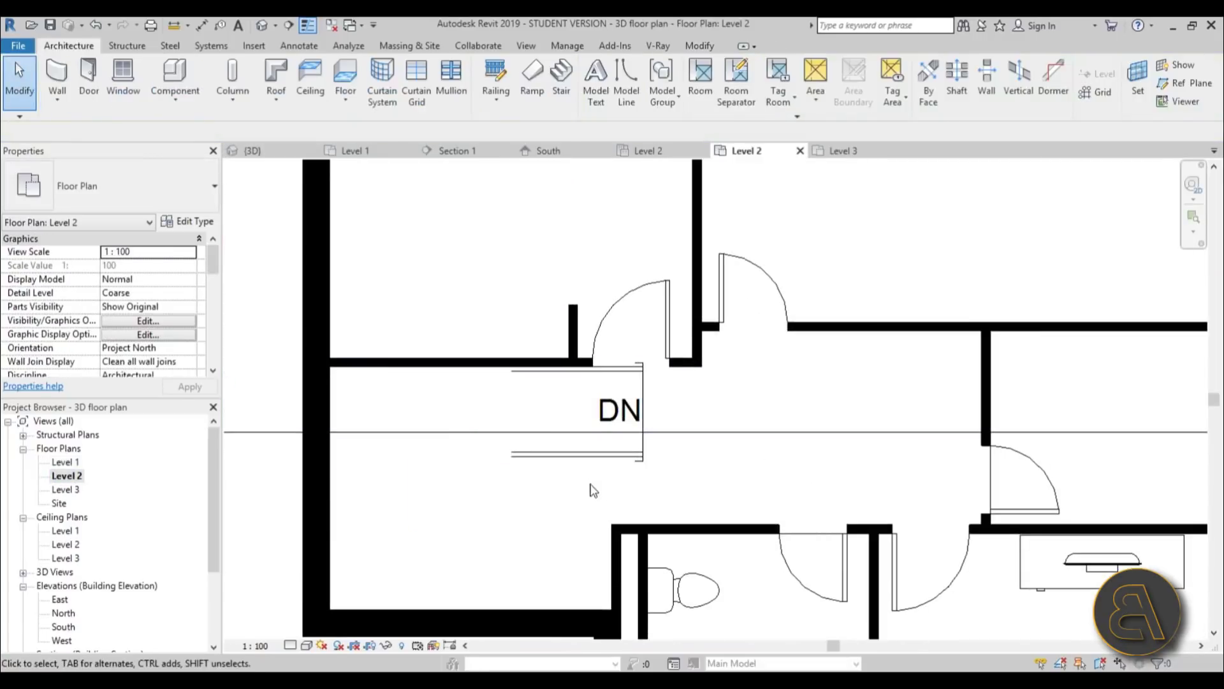
scroll(644, 444, "down", 4)
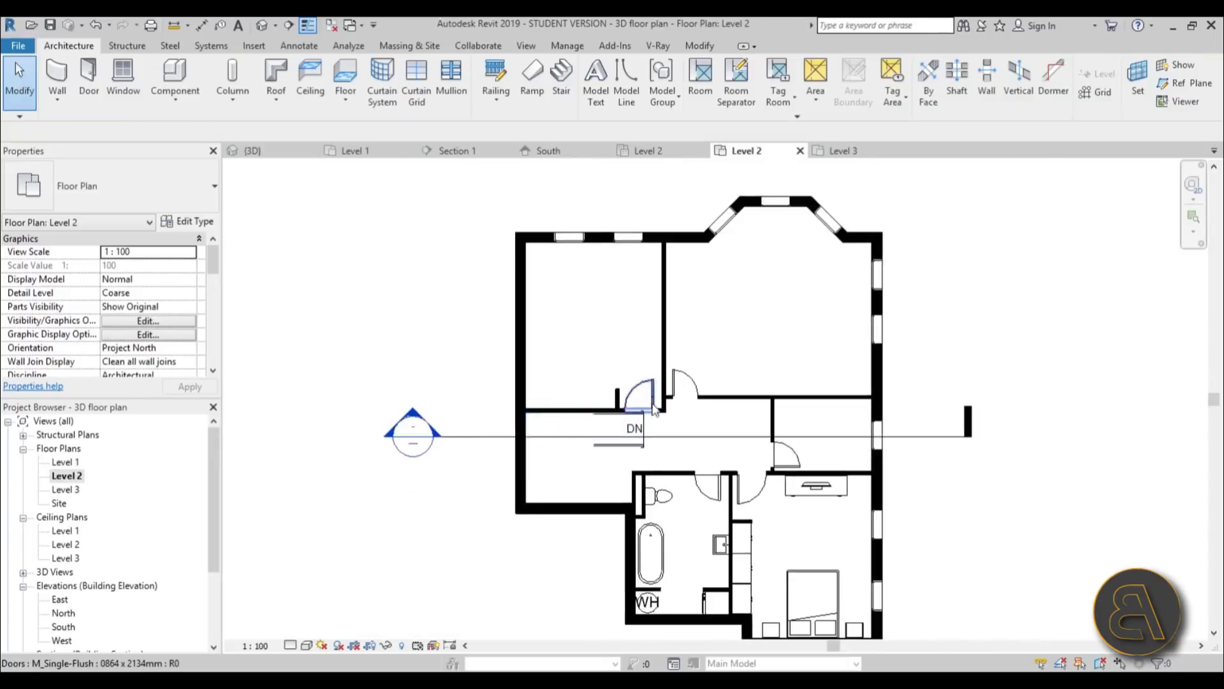
scroll(440, 408, "up", 4)
left_click(655, 395)
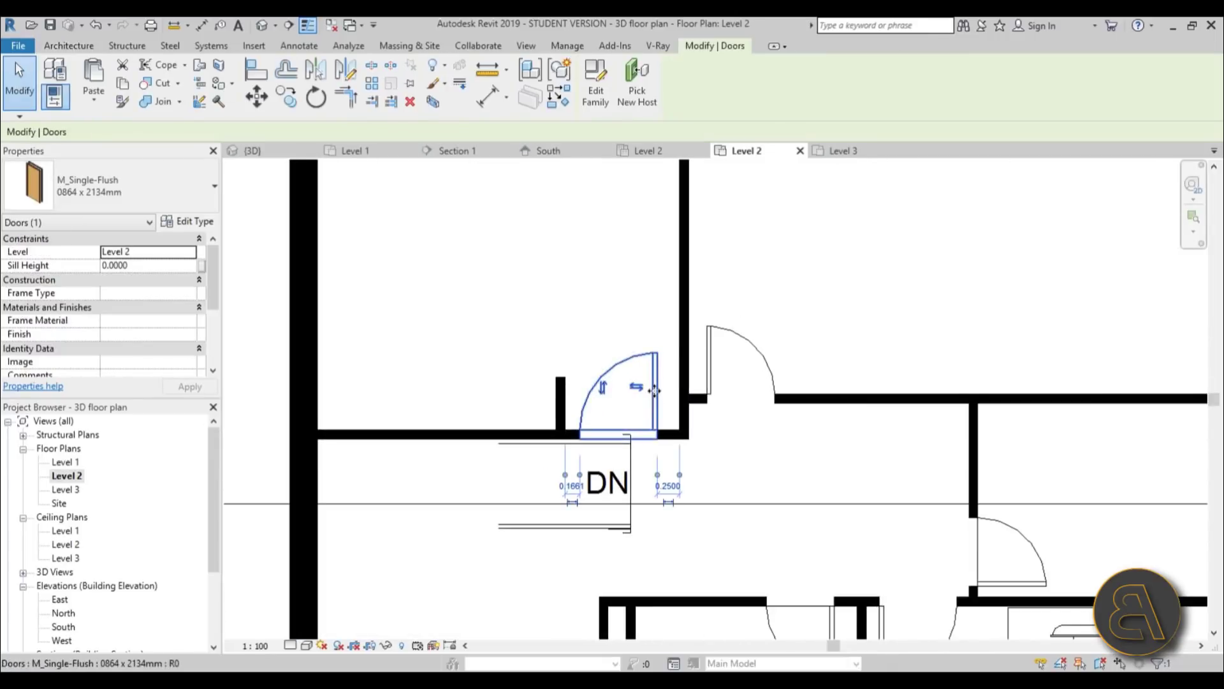
scroll(645, 325, "down", 3)
scroll(646, 325, "up", 1)
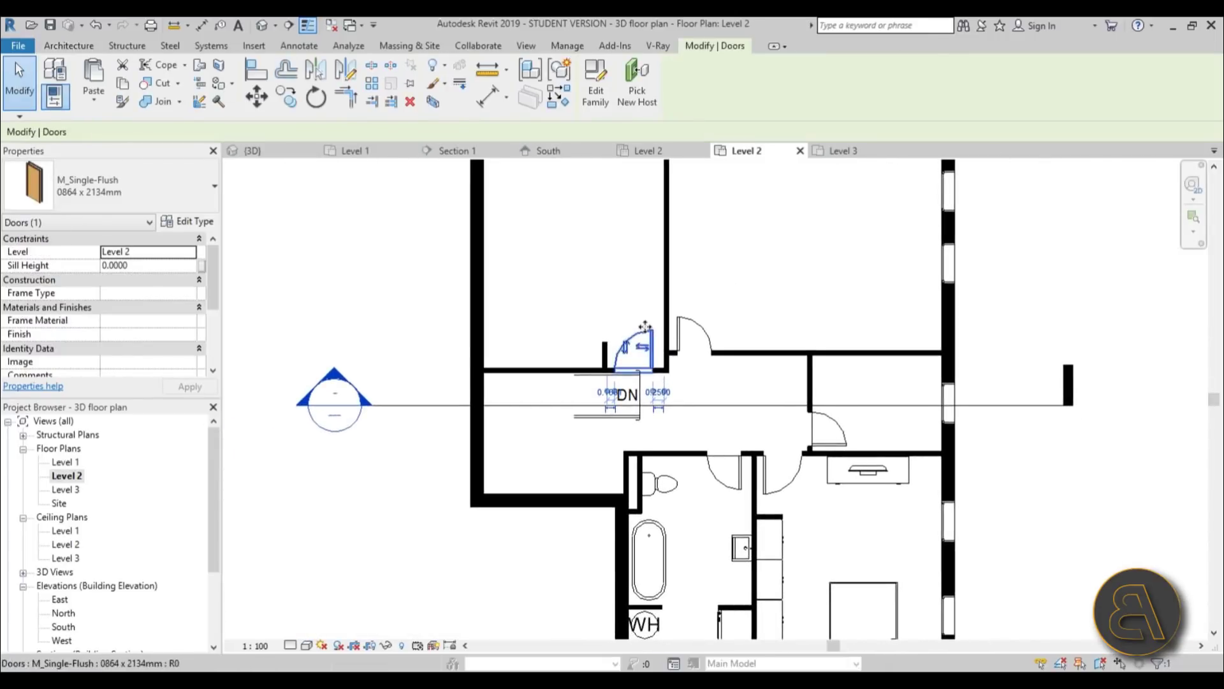
left_click(645, 333)
Step: Move the neighbouring hallway door to 0.9 m from the partition between the two large rooms, and shift that partition toward the door
scroll(645, 337, "up", 3)
left_click_drag(708, 345, 758, 342)
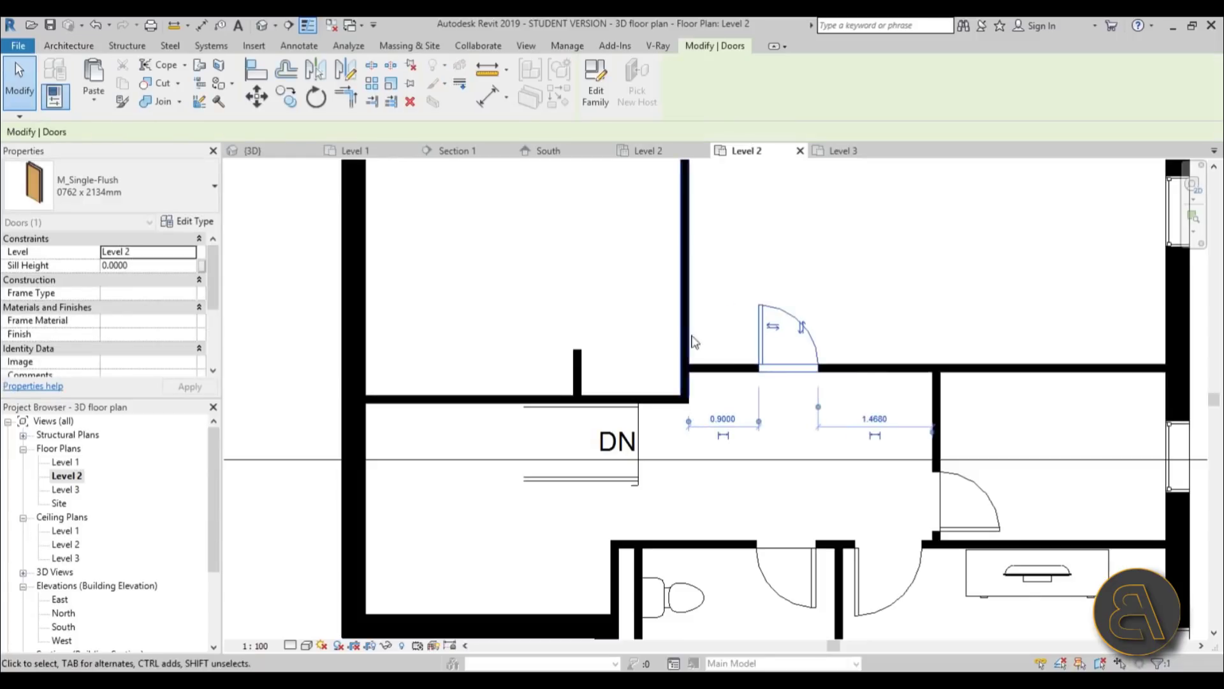
scroll(669, 414, "down", 4)
left_click(669, 424)
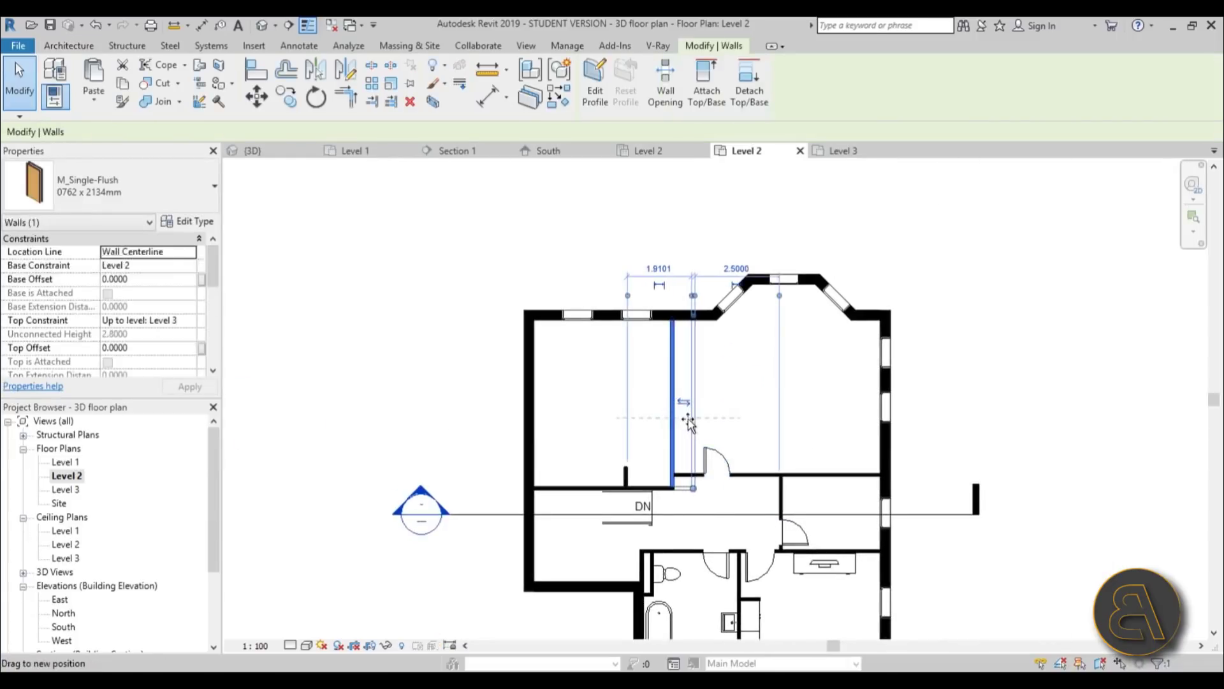
scroll(671, 446, "up", 3)
key("Escape")
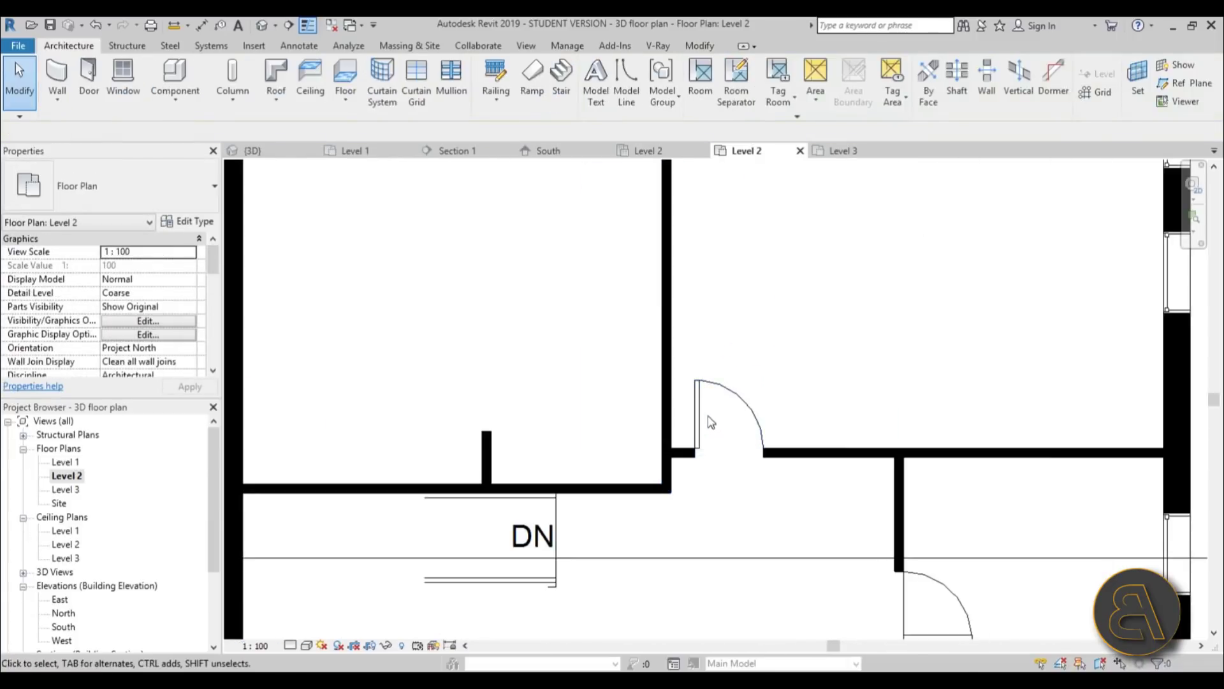
Step: Place an M_Single-Flush 0762 x 2134mm door in the wall above the stair, between the top riser and the shifted partition
left_click(88, 80)
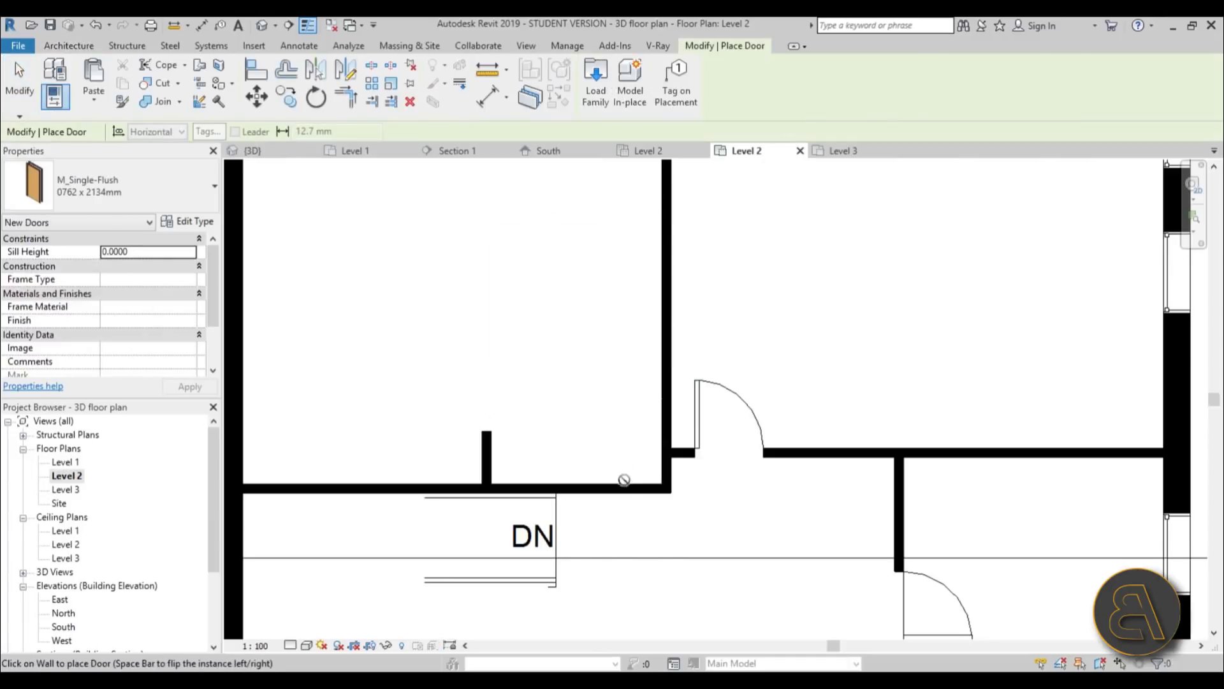
left_click(617, 487)
key("Escape")
key("Escape")
scroll(638, 472, "down", 5)
scroll(707, 425, "up", 5)
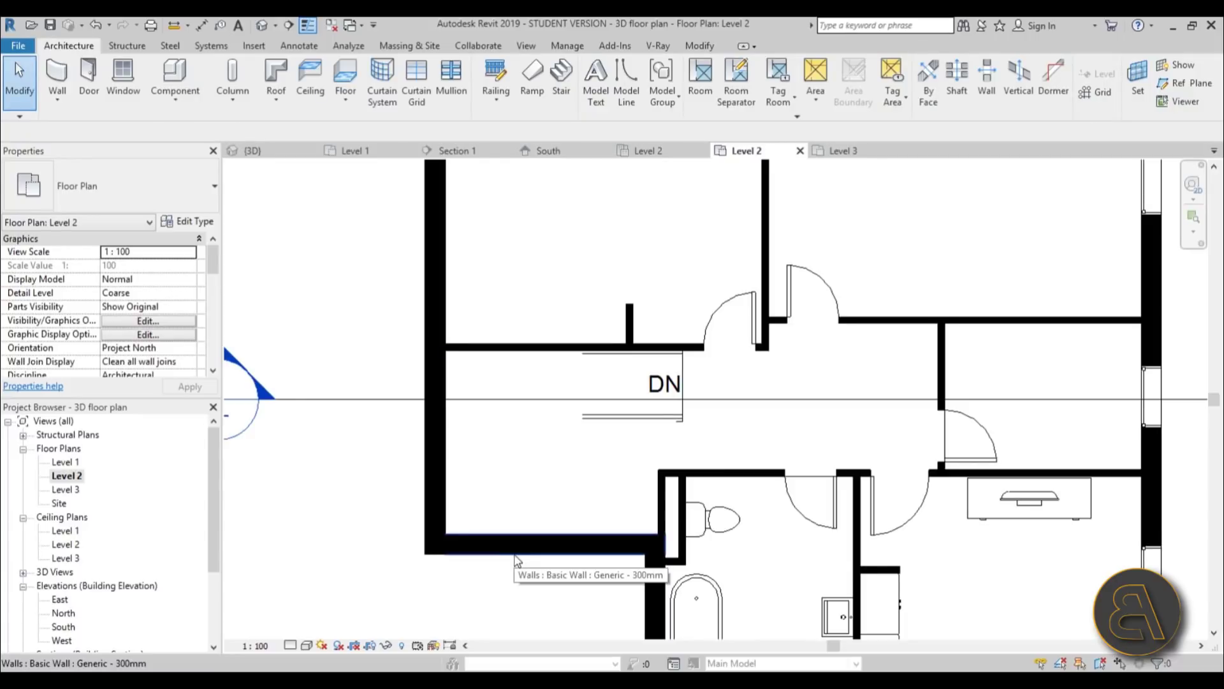
Step: Edit the Level 2 floor's boundary and sketch a rectangular opening over the stairwell, from the outer wall's inner corner to the bathroom wall
scroll(517, 560, "down", 3)
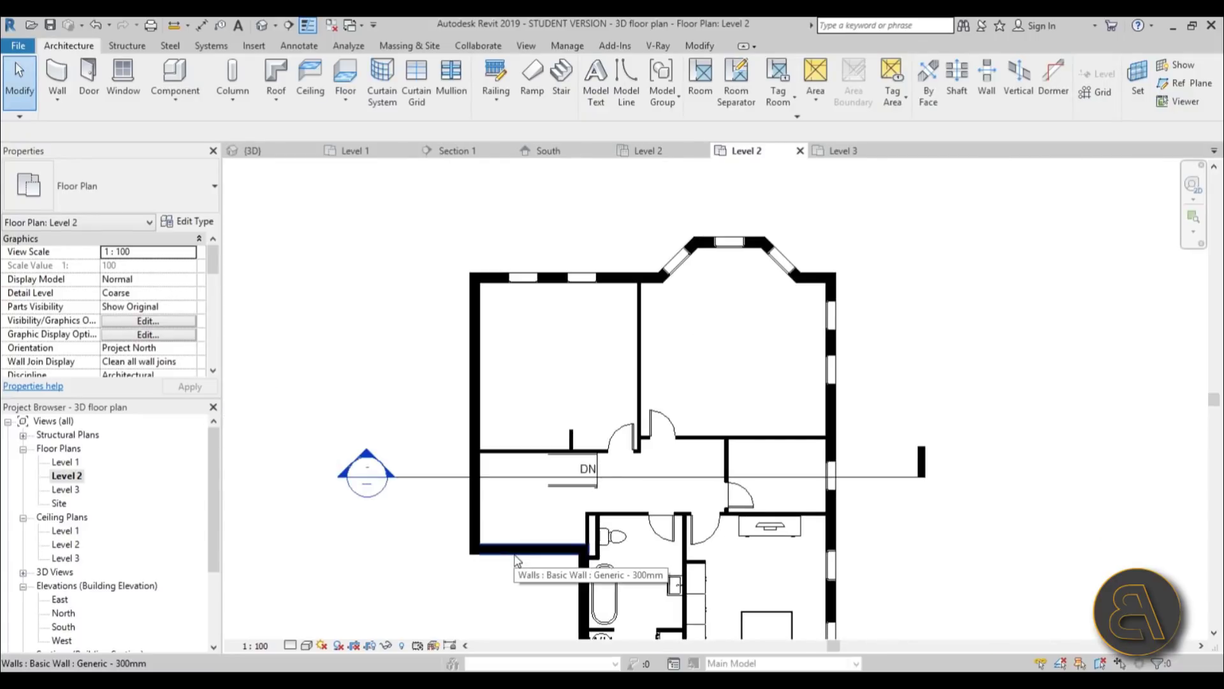
key("Tab")
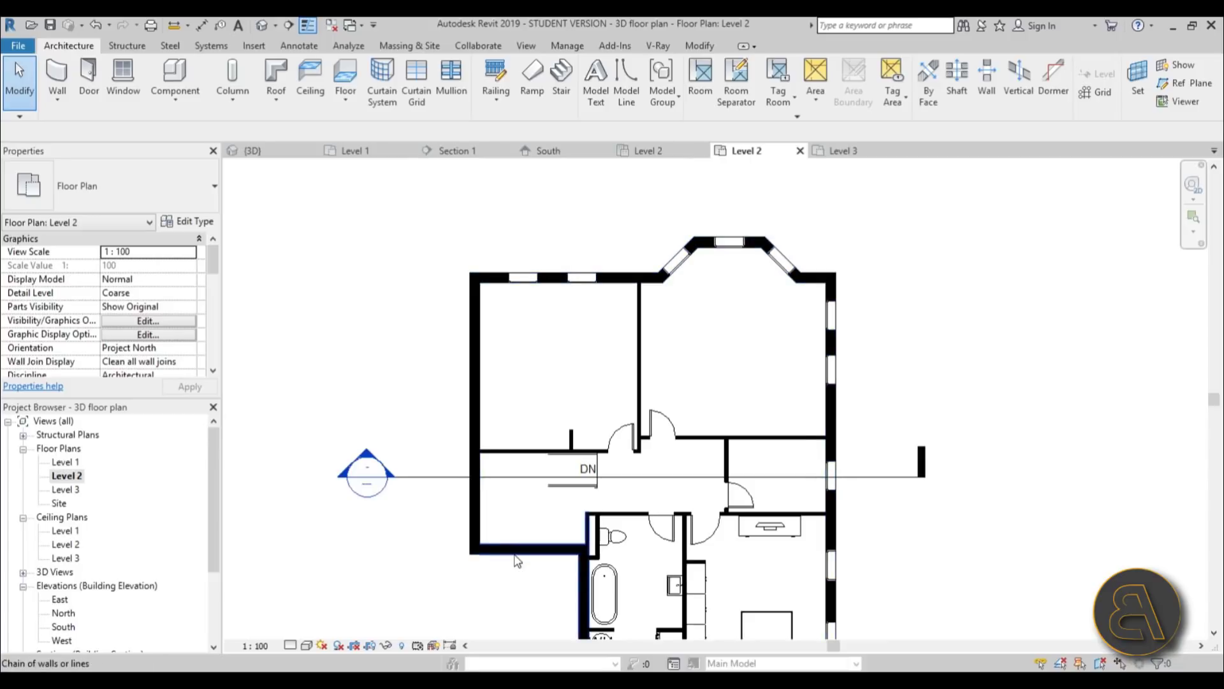
key("Tab")
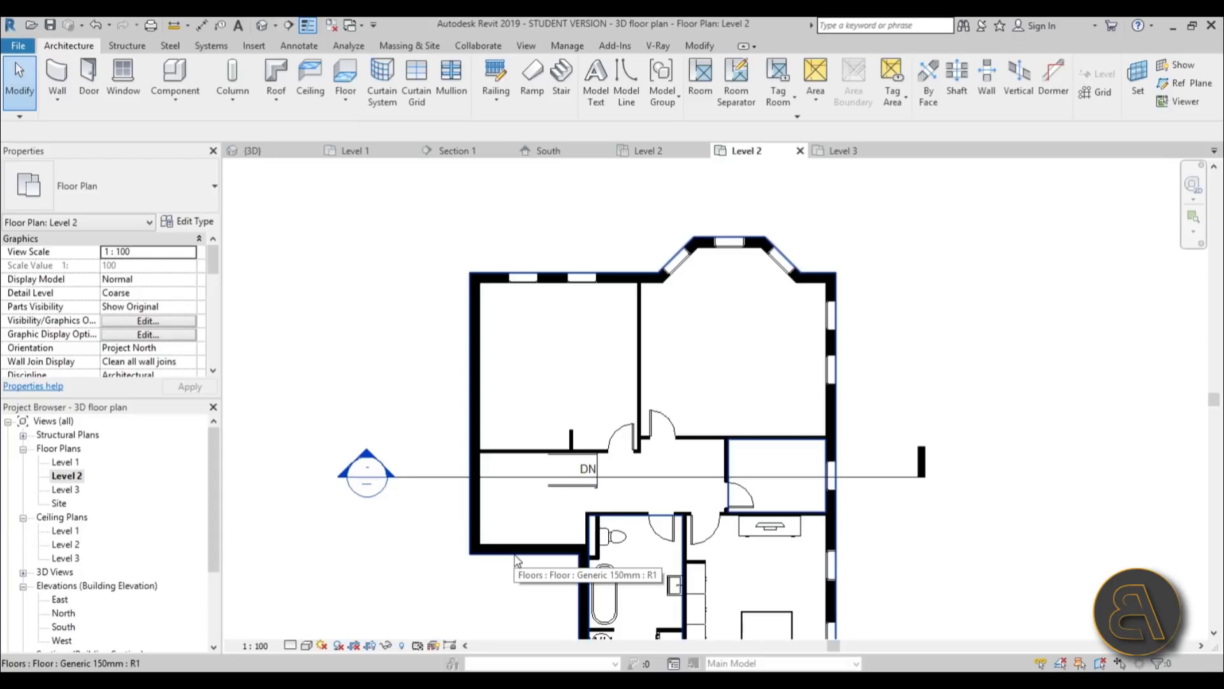
left_click(517, 559)
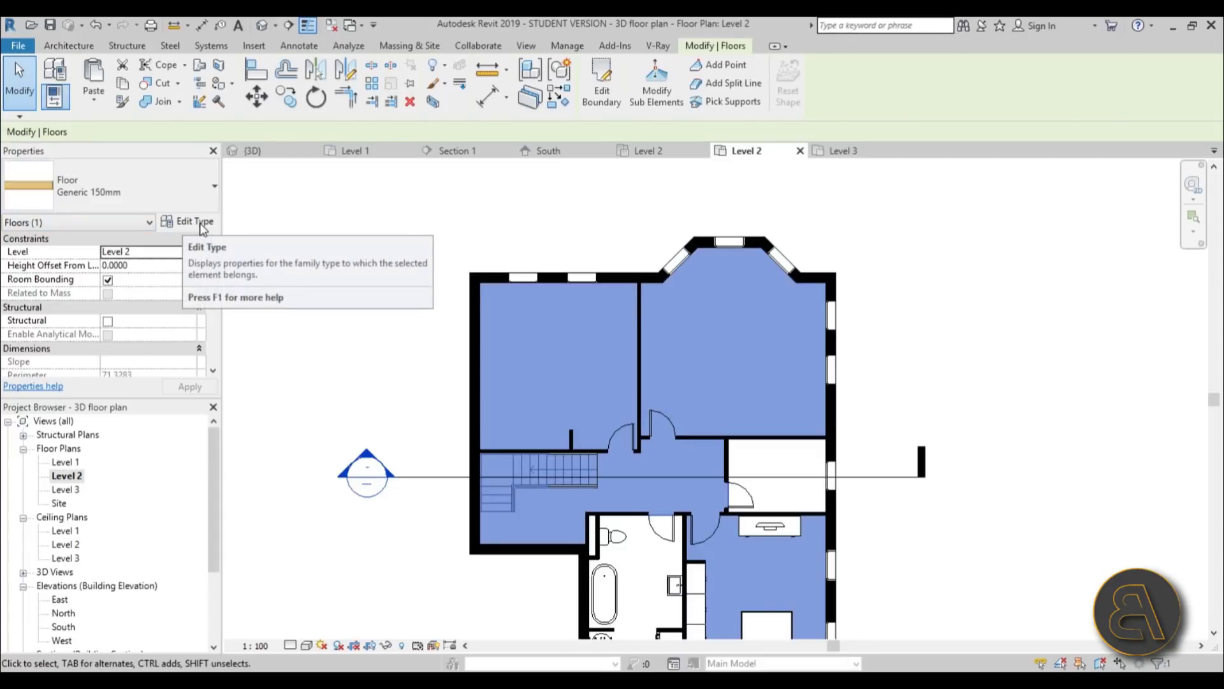
left_click(601, 98)
scroll(567, 503, "up", 4)
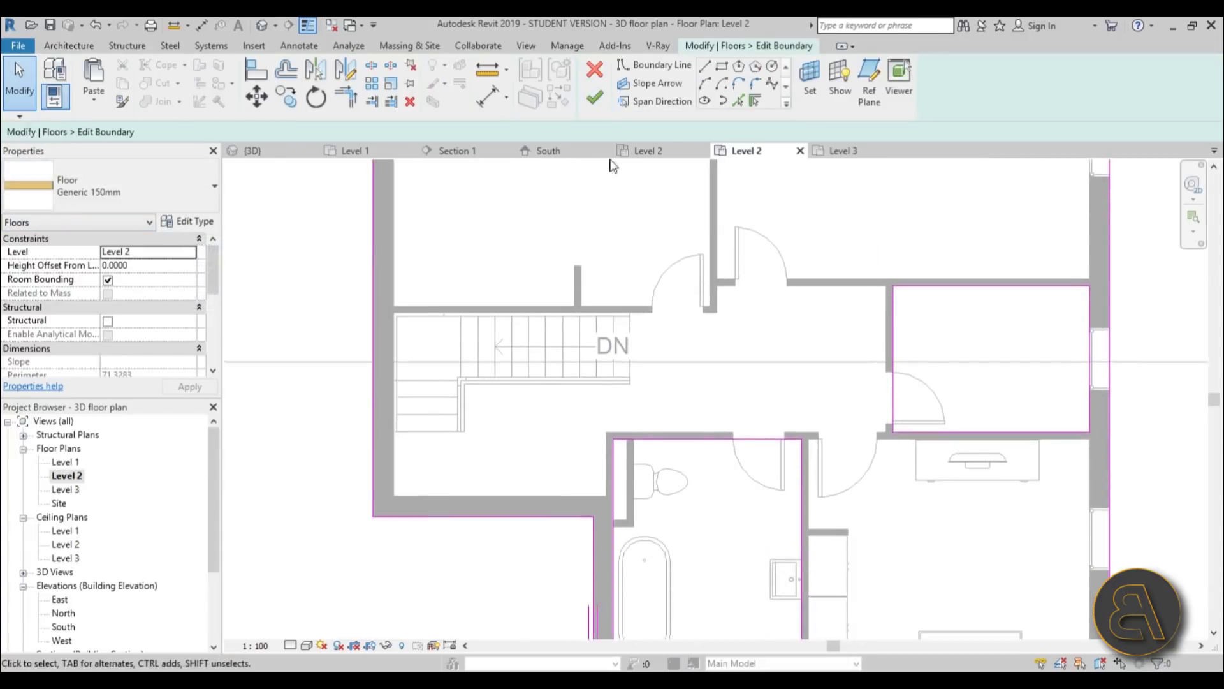
left_click(704, 66)
scroll(481, 426, "up", 2)
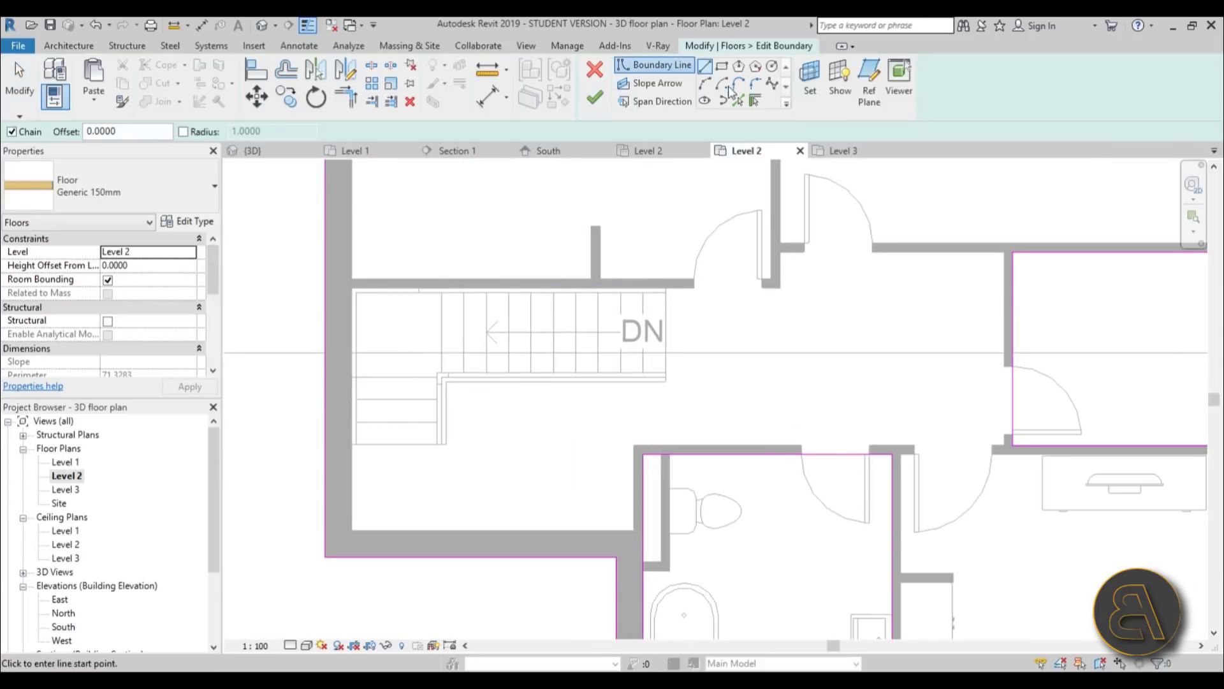
left_click(353, 290)
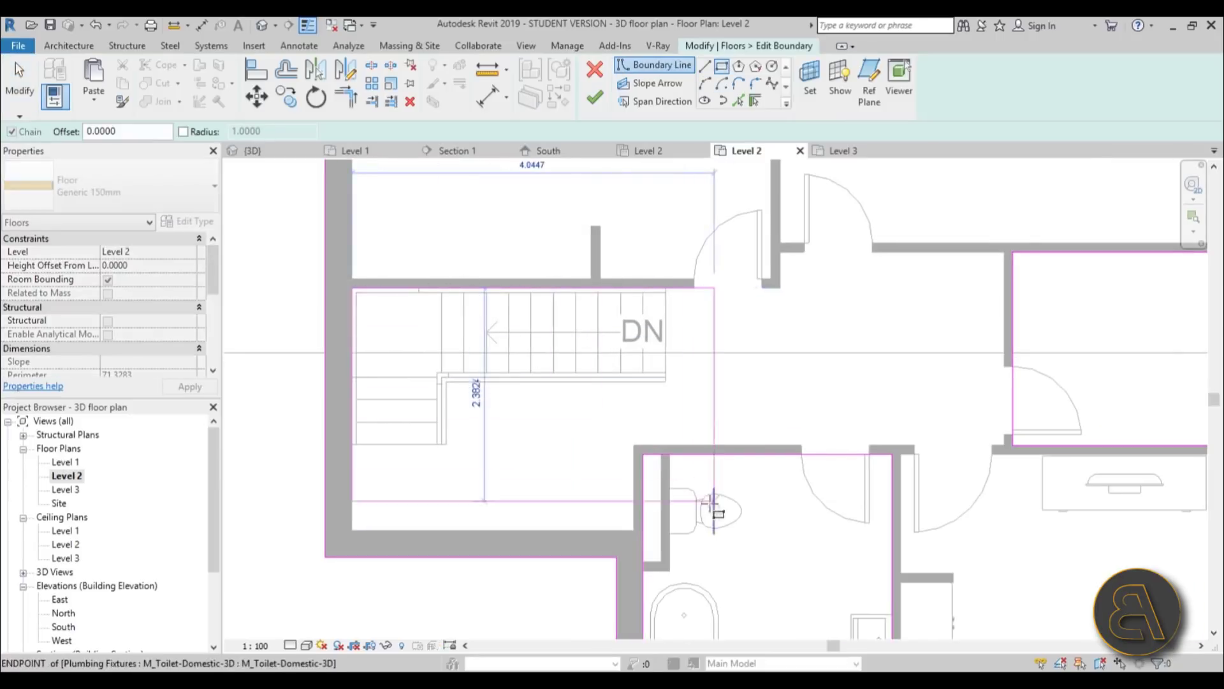
left_click(633, 530)
key("Escape")
Step: Draw boundary lines from the bathroom wall corner across to the wall above the stair, and shift the vertical line onto the stair's top riser
scroll(646, 284, "up", 3)
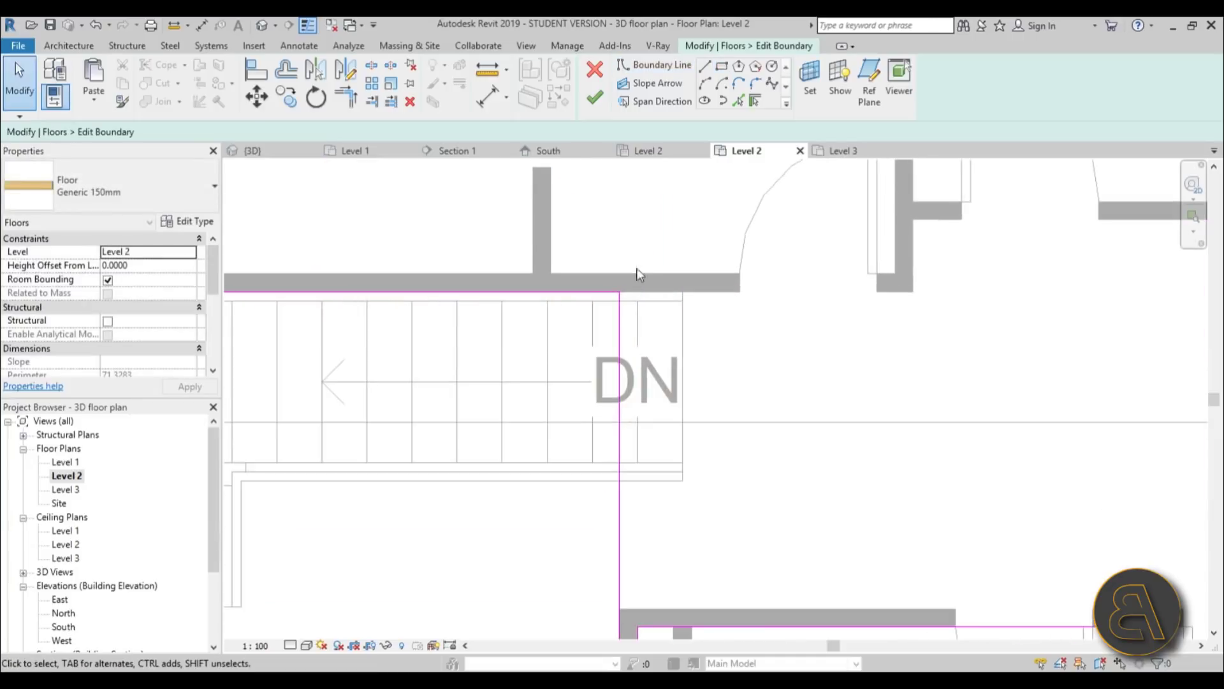
left_click(692, 69)
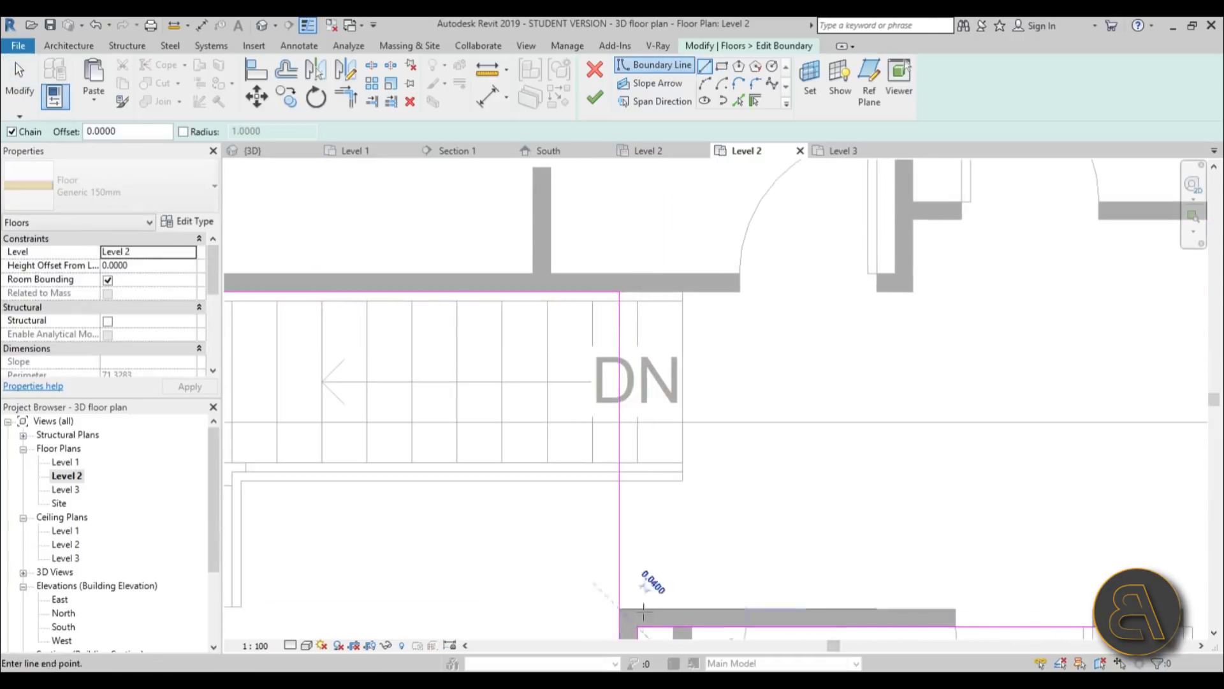
left_click(692, 610)
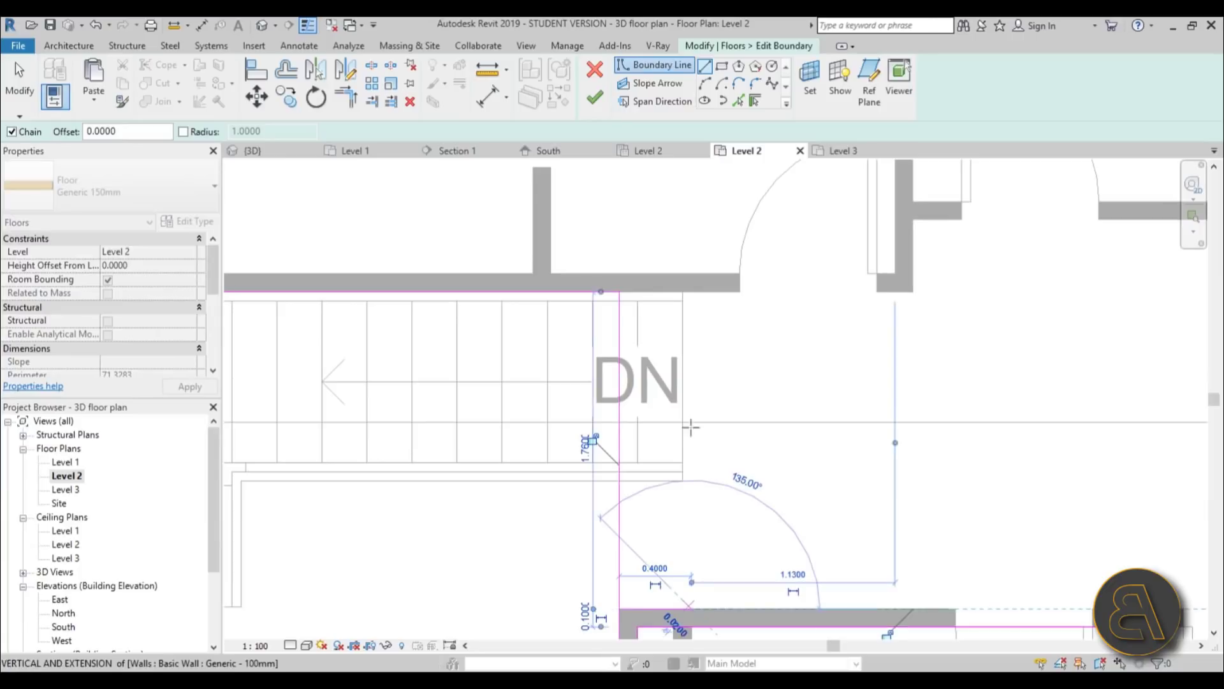
left_click(692, 292)
scroll(691, 306, "up", 2)
key("Escape")
key("Escape")
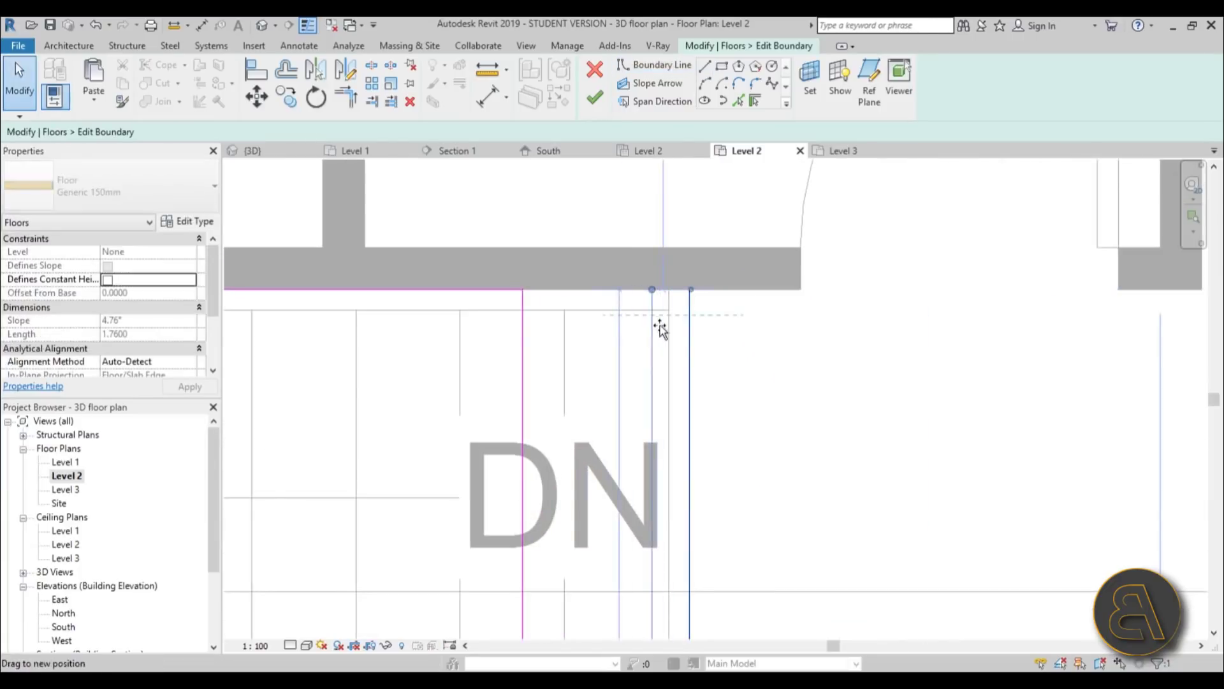
scroll(671, 330, "down", 5)
key("Escape")
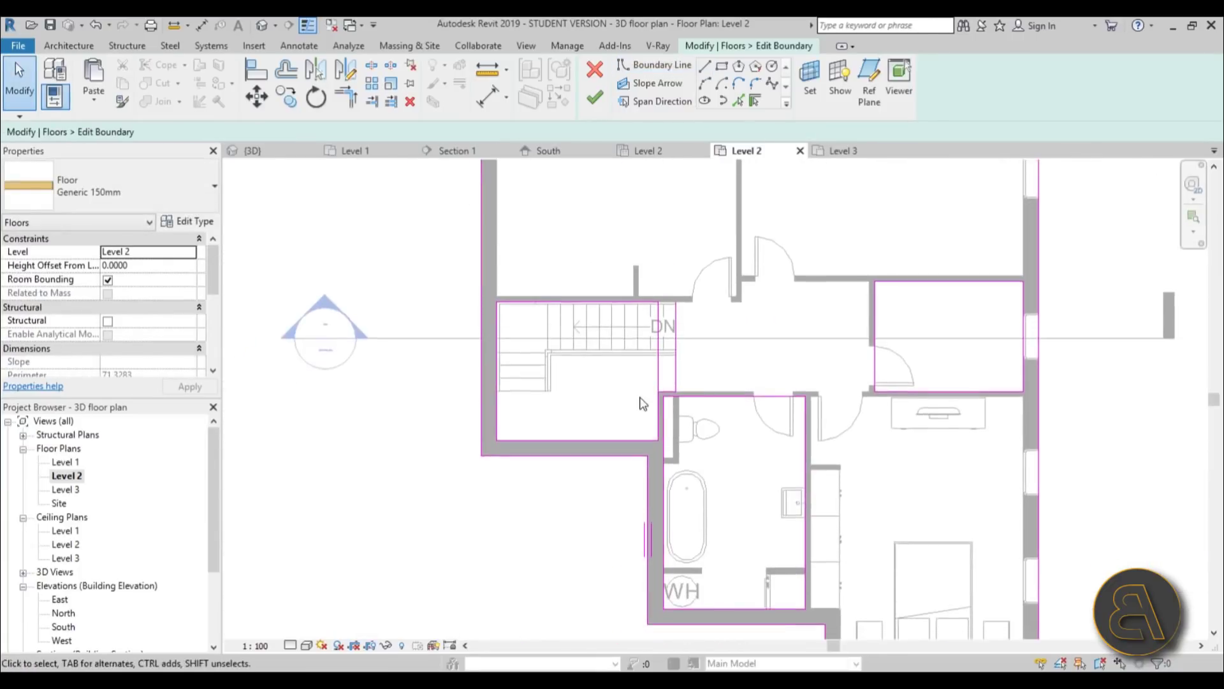
Step: Trim the sketched boundary lines into one continuous stairwell opening that reaches the top riser
key("t")
key("r")
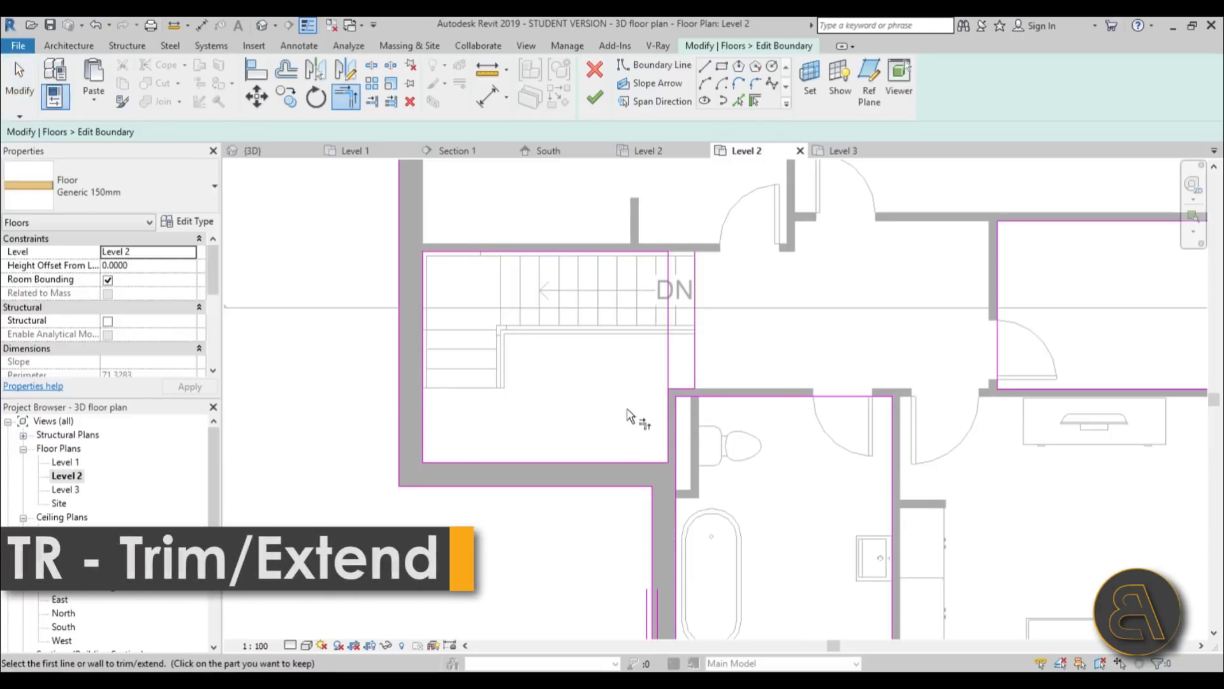
left_click(654, 253)
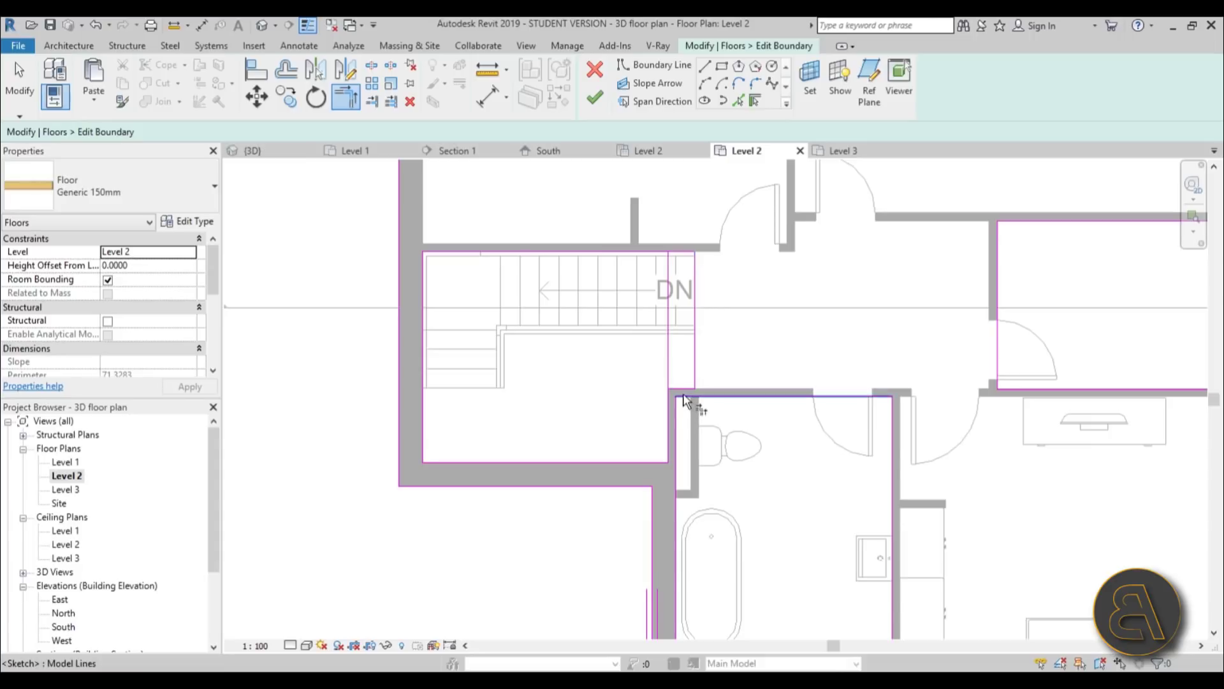
left_click(668, 409)
middle_click_drag(671, 518, 670, 515)
scroll(484, 458, "up", 1)
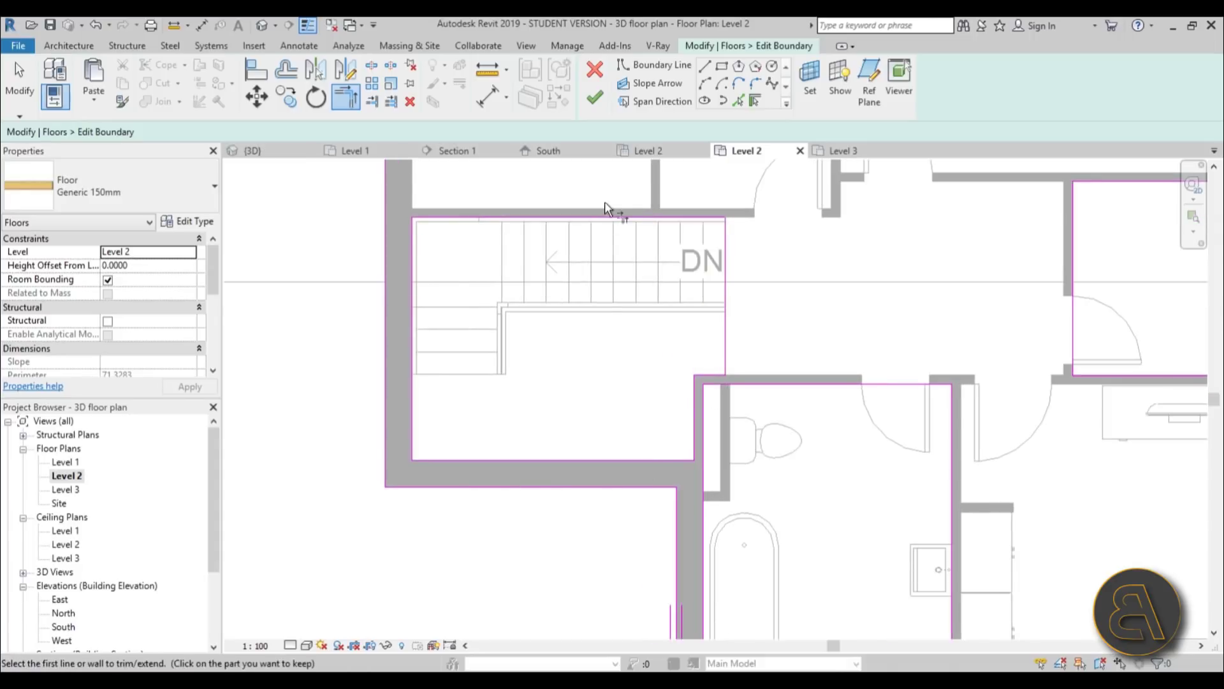
Step: Finish the Level 2 floor boundary and decline attaching the walls to the floor's bottom
left_click(595, 100)
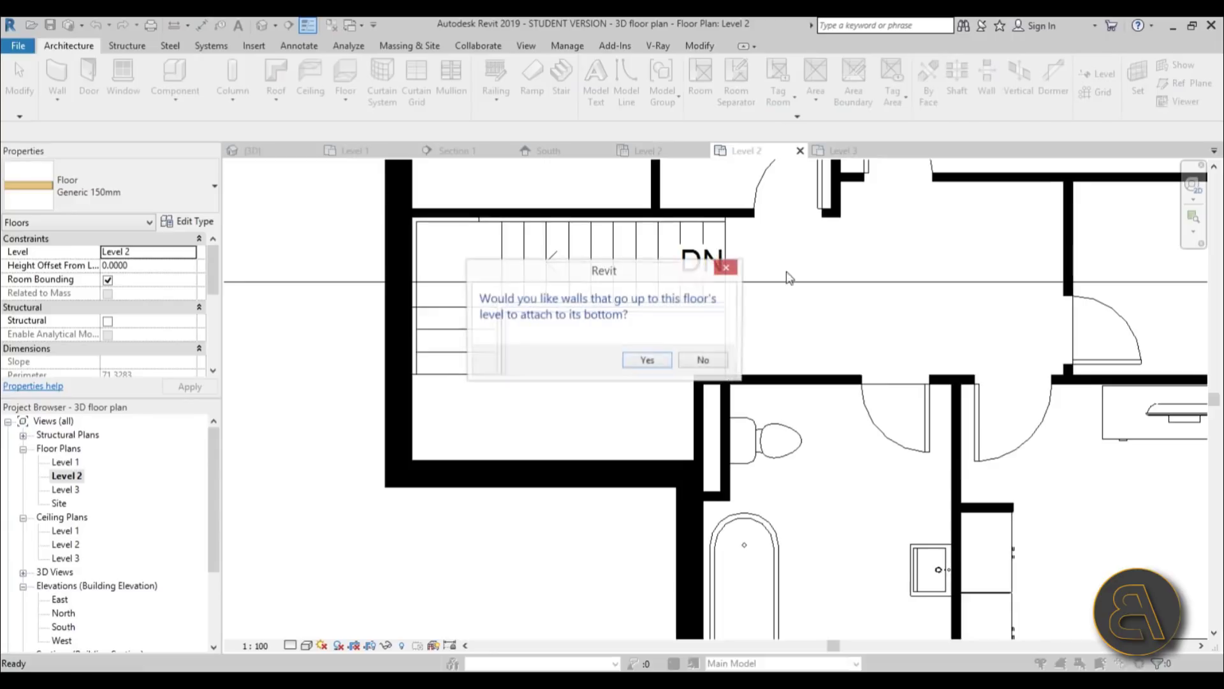
left_click(704, 360)
key("Escape")
scroll(487, 500, "down", 5)
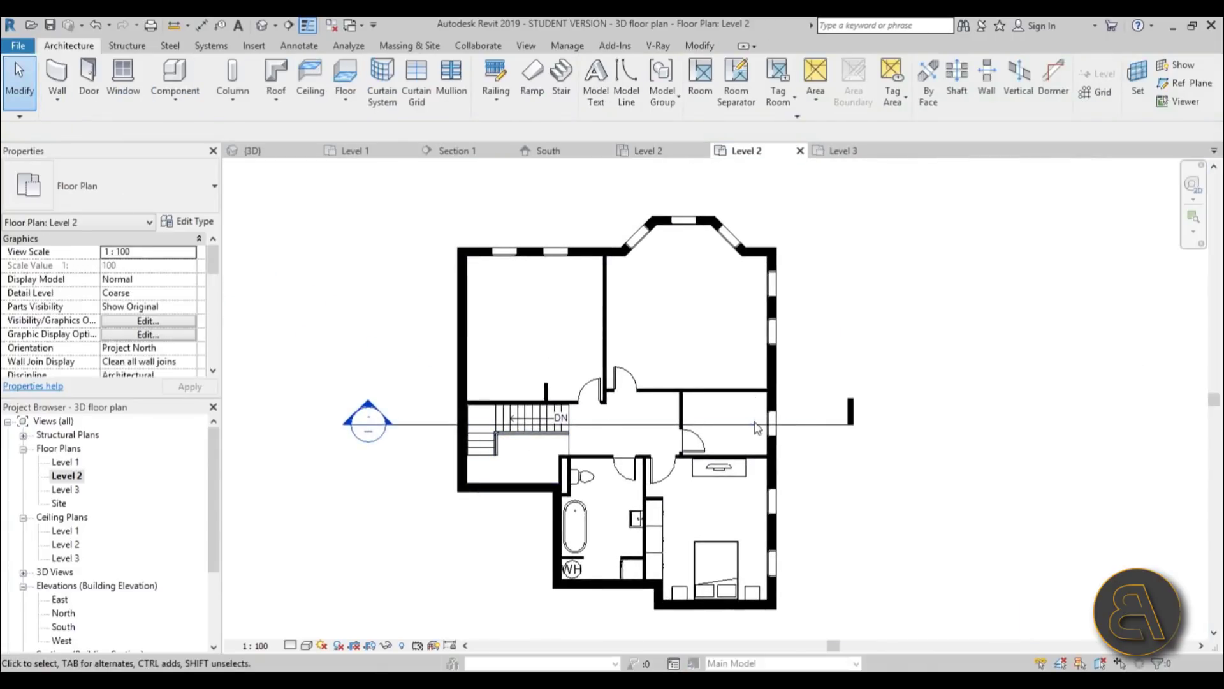
scroll(682, 478, "down", 1)
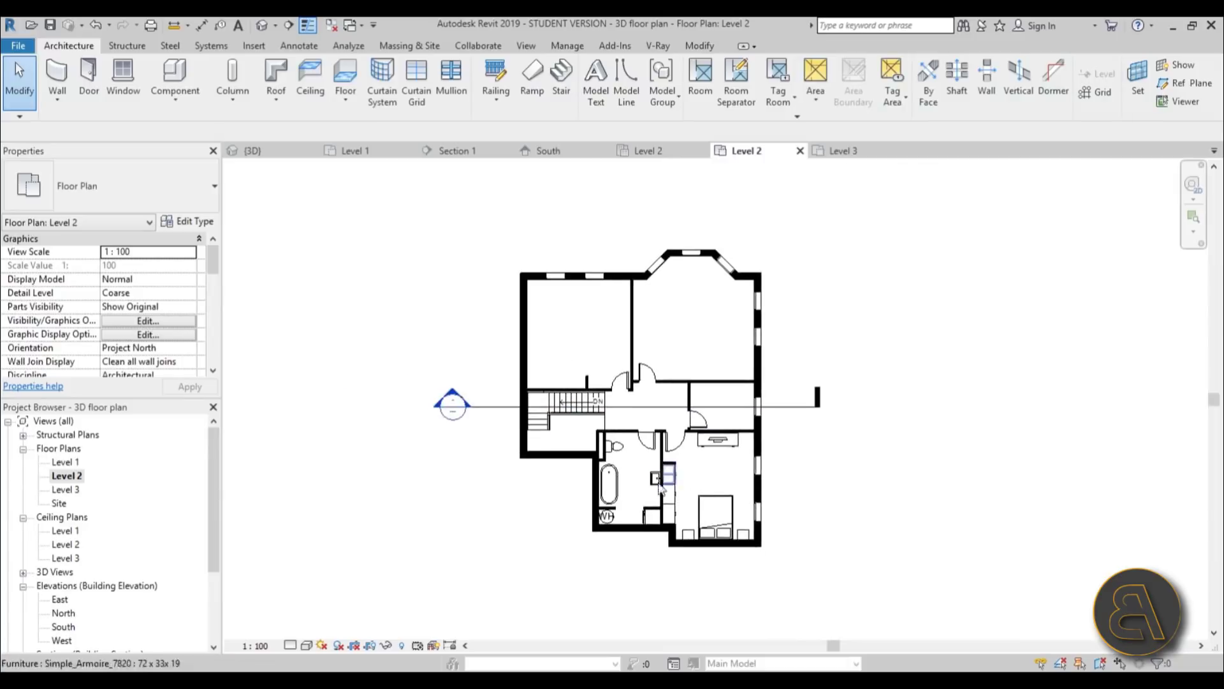
middle_click_drag(677, 484, 679, 516)
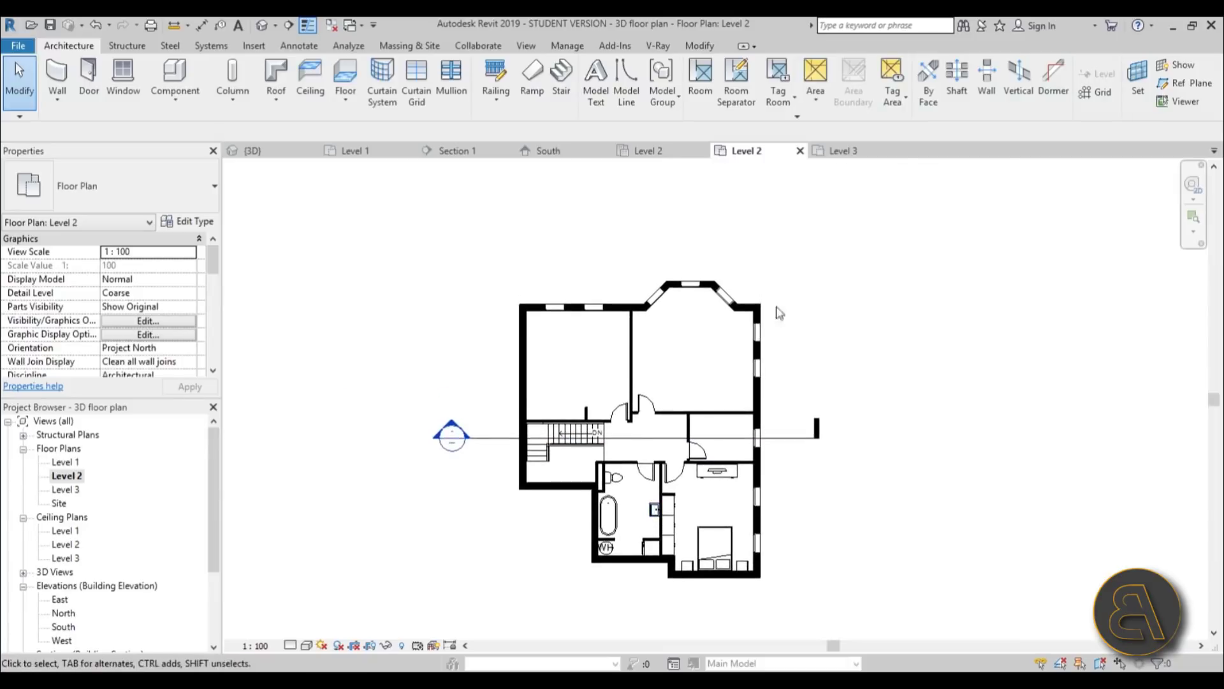
Step: Examine the stair, the Level 2 floor slab and the outer walls in the Section 1 view
double_click(454, 427)
scroll(650, 442, "down", 2)
scroll(599, 411, "up", 2)
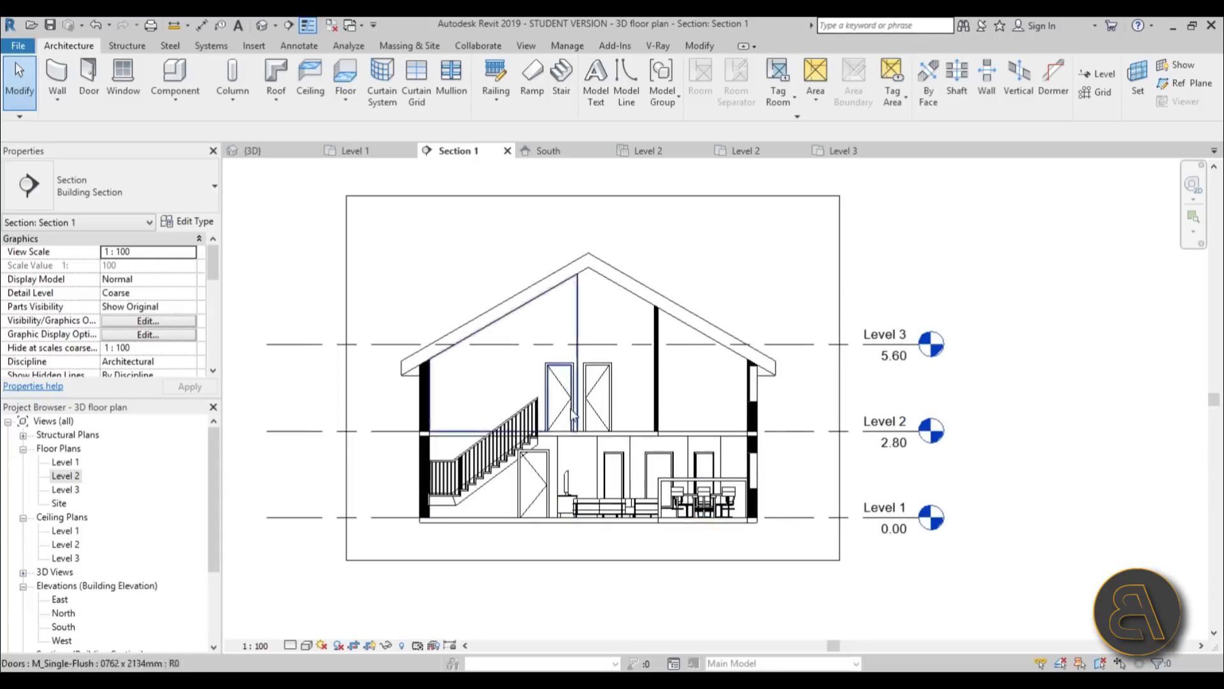
scroll(510, 446, "up", 1)
scroll(481, 510, "up", 2)
middle_click_drag(482, 491, 494, 507)
scroll(495, 503, "up", 1)
scroll(488, 478, "up", 2)
left_click(623, 429)
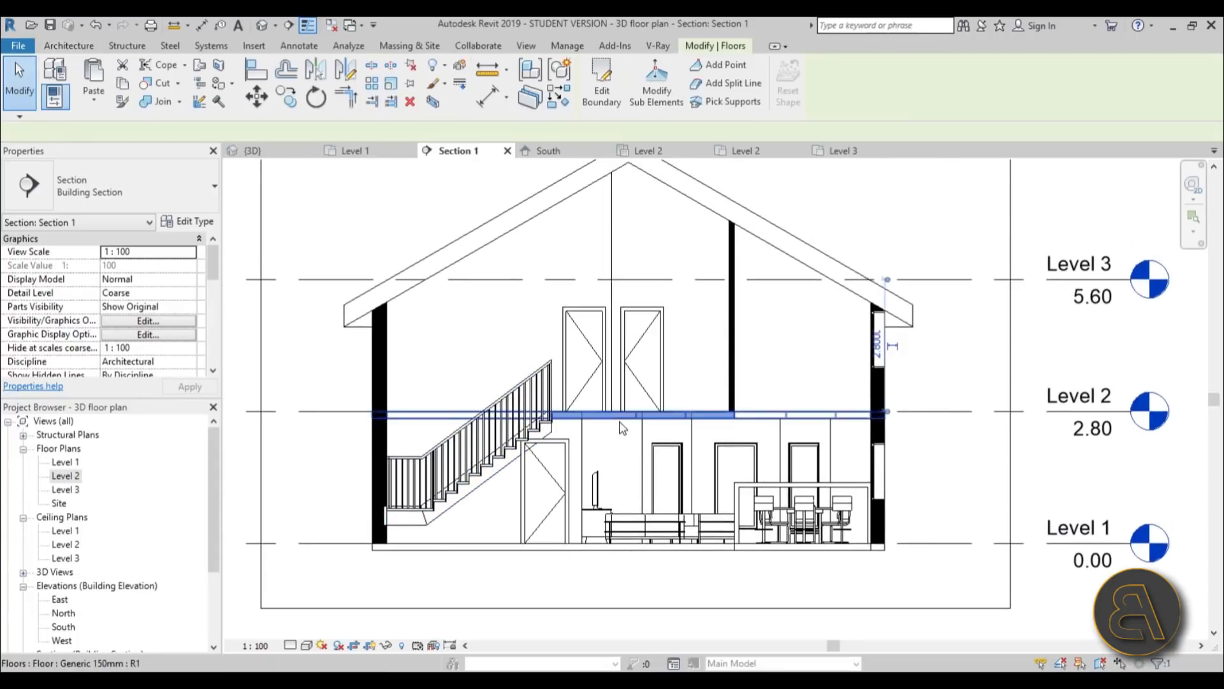
scroll(623, 429, "down", 2)
scroll(765, 408, "up", 3)
key("Escape")
left_click(818, 424)
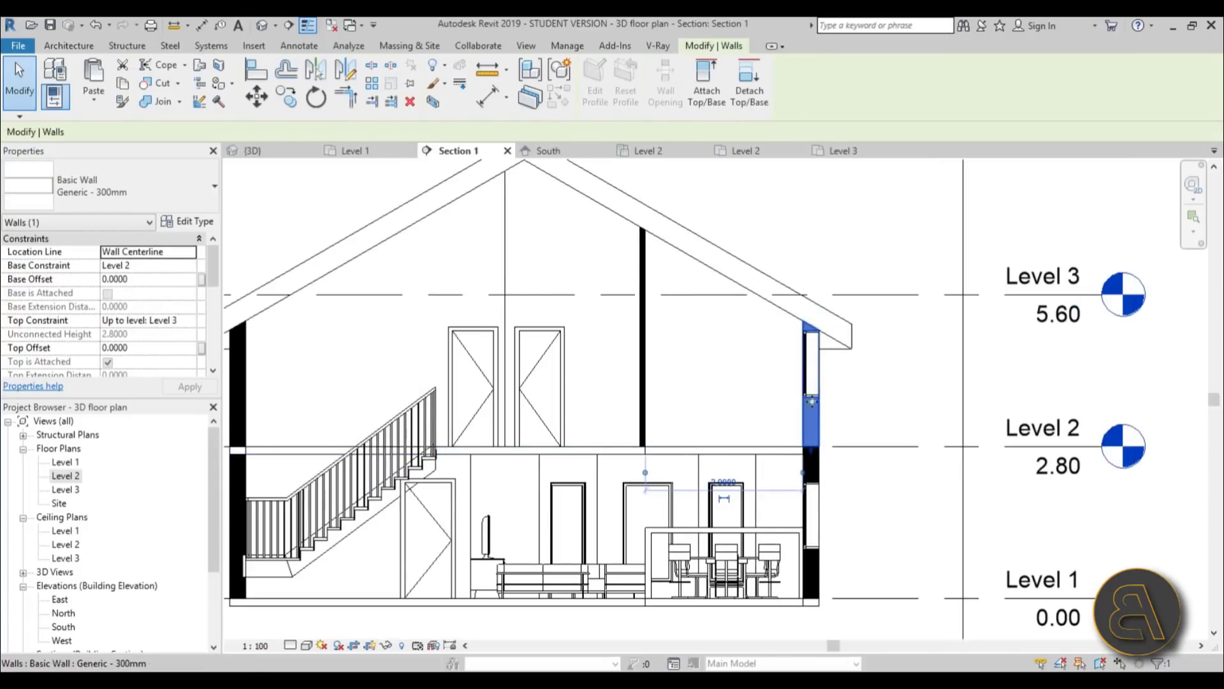
scroll(822, 450, "down", 2)
scroll(754, 399, "up", 1)
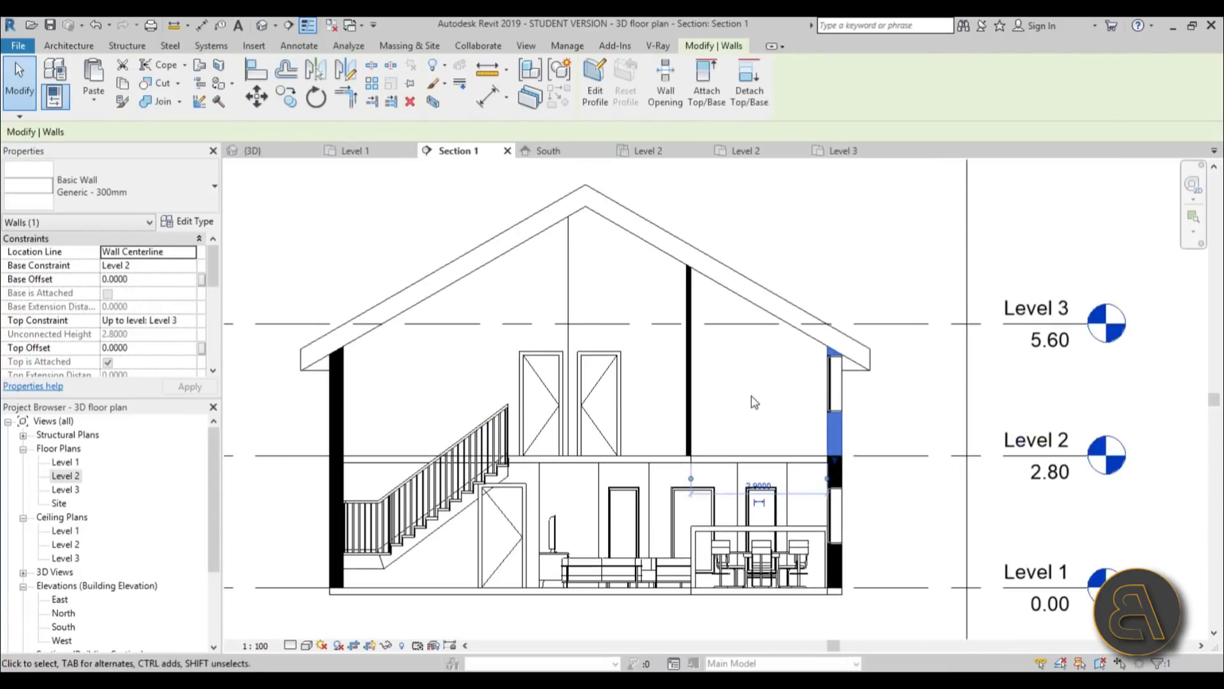
key("Escape")
mouse_move(723, 477)
middle_mouse_down()
mouse_move(724, 446)
mouse_move(743, 426)
middle_mouse_up()
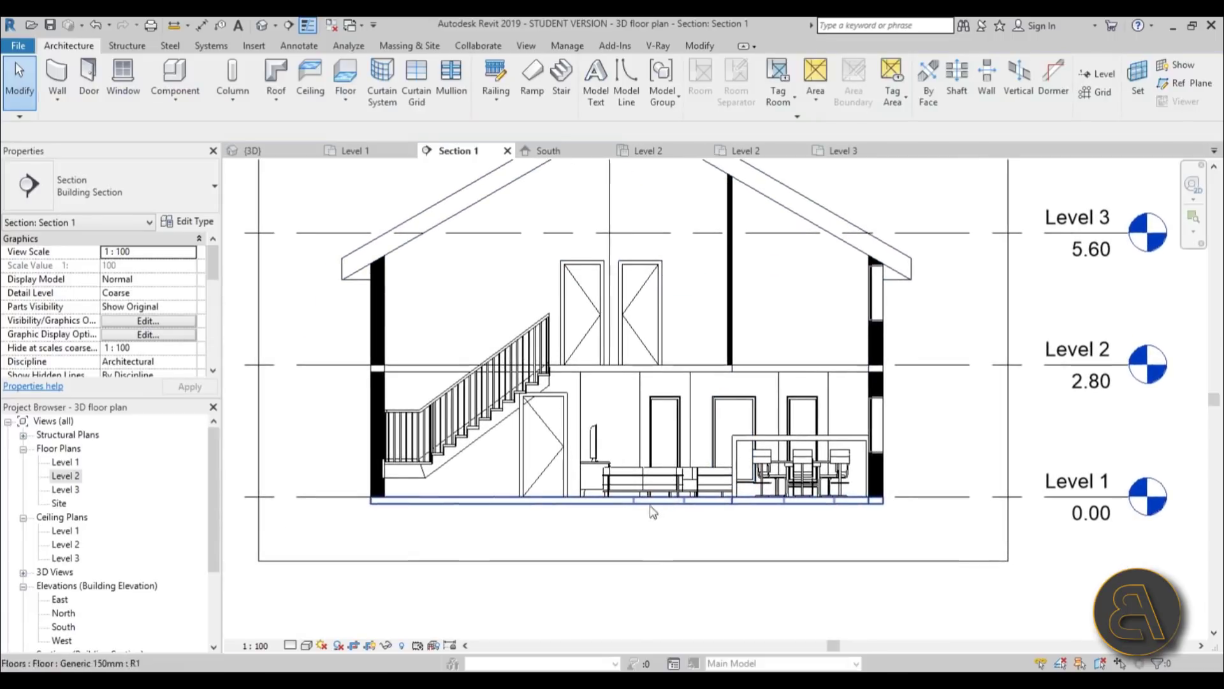
Step: Set the coarse scale fill pattern of the Level 1 Generic 150mm floor type to solid fill
left_click(555, 508)
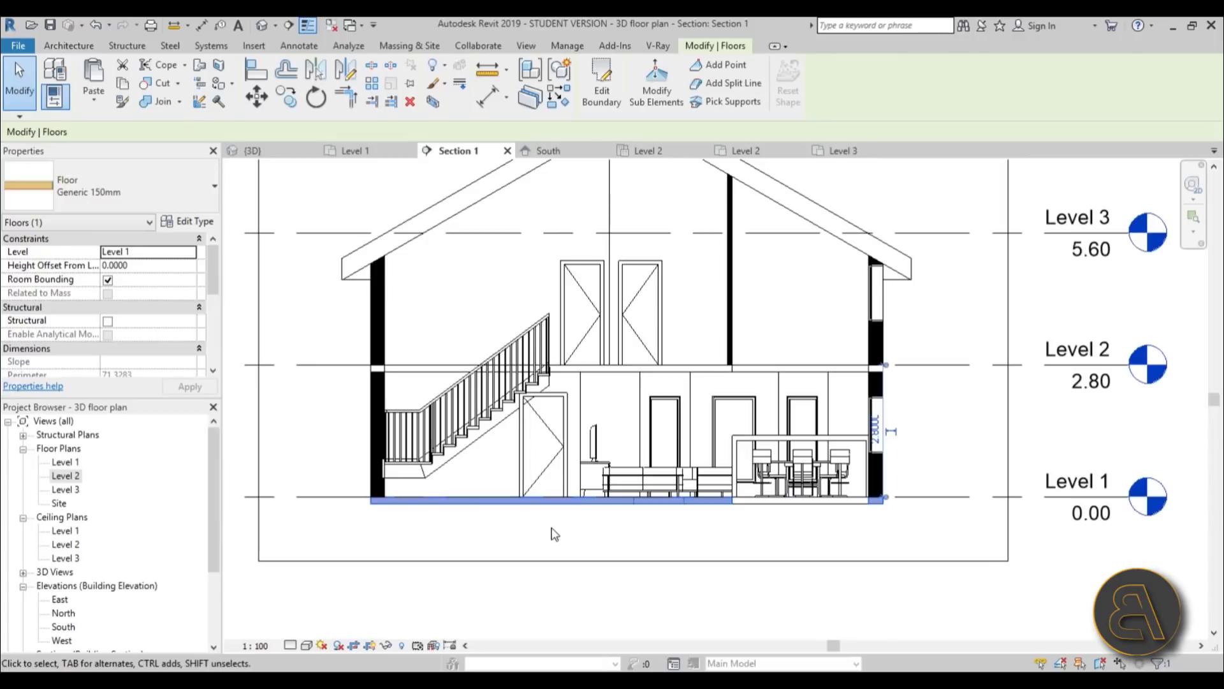
left_click(214, 185)
left_click(127, 185)
left_click(188, 222)
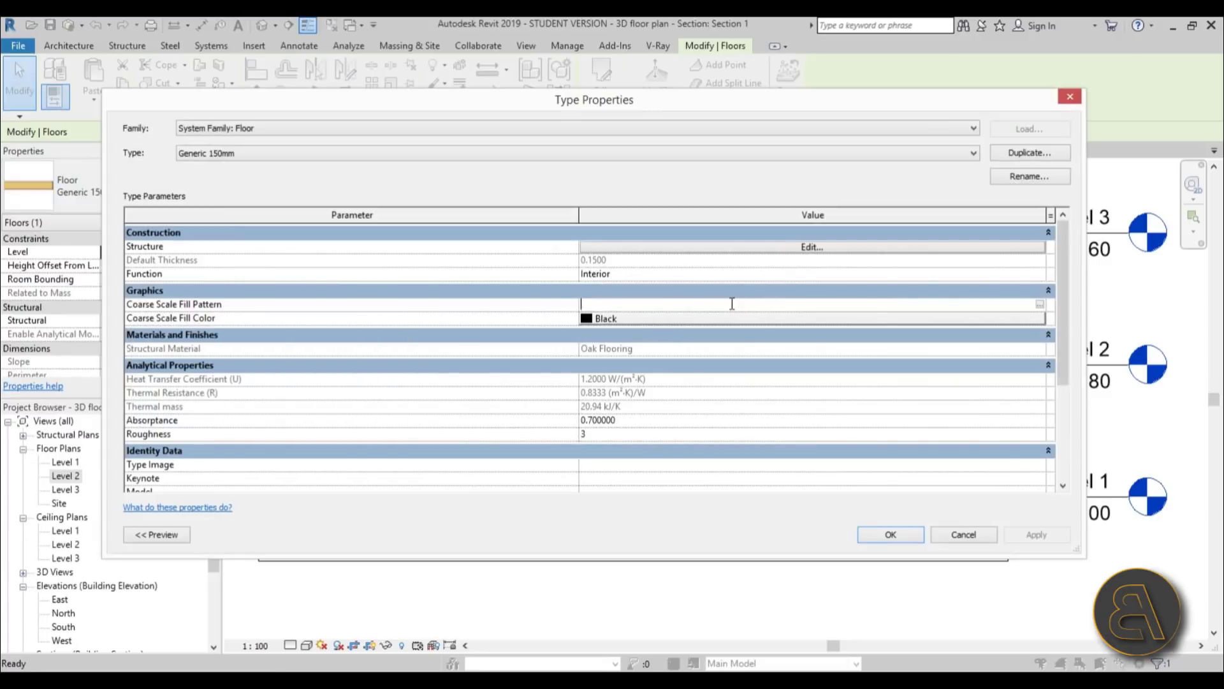
left_click(1042, 306)
left_click(622, 264)
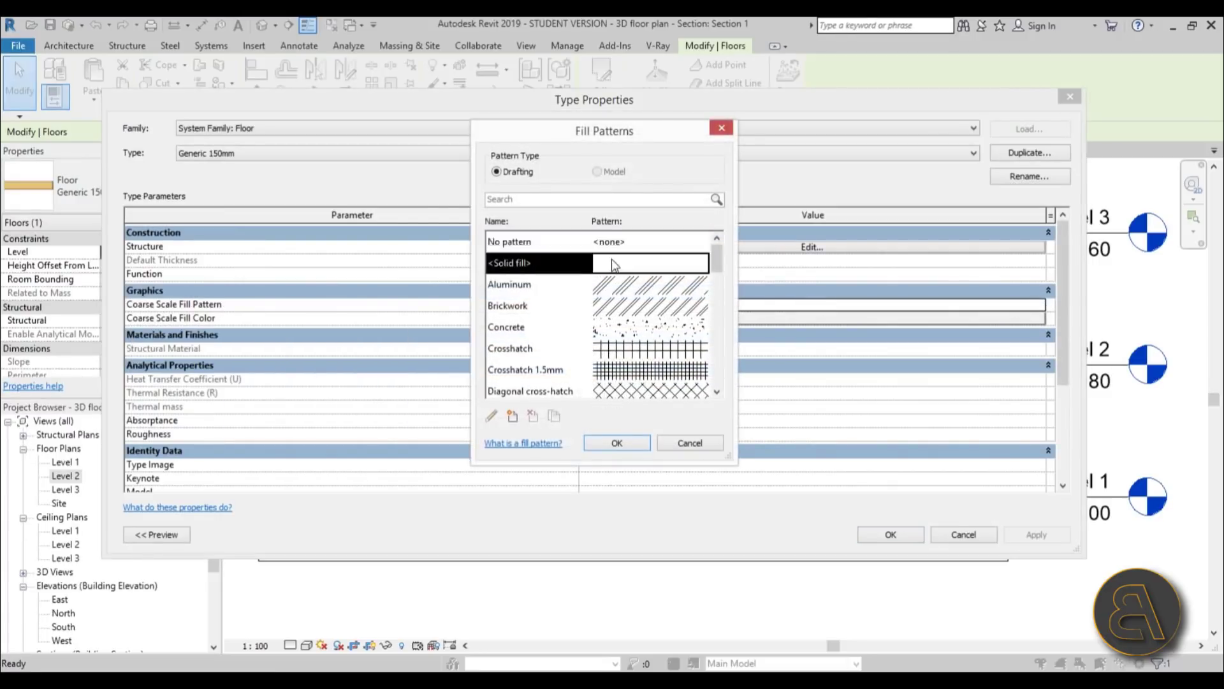
left_click(643, 446)
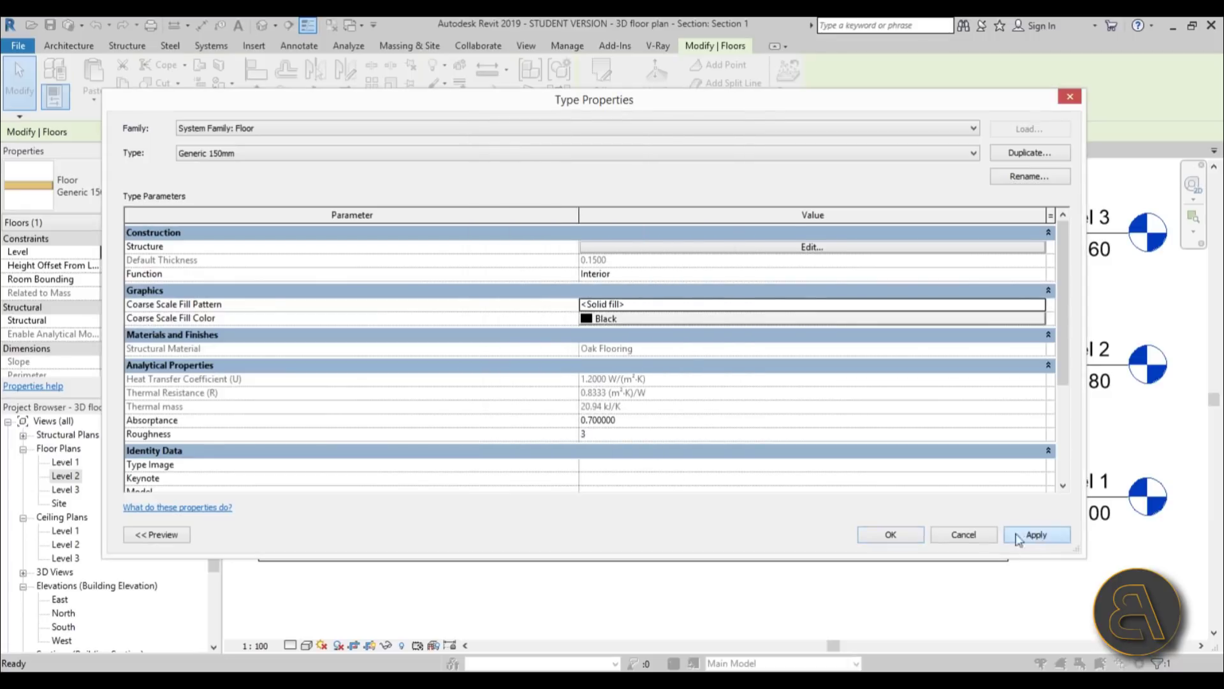
left_click(890, 534)
key("Escape")
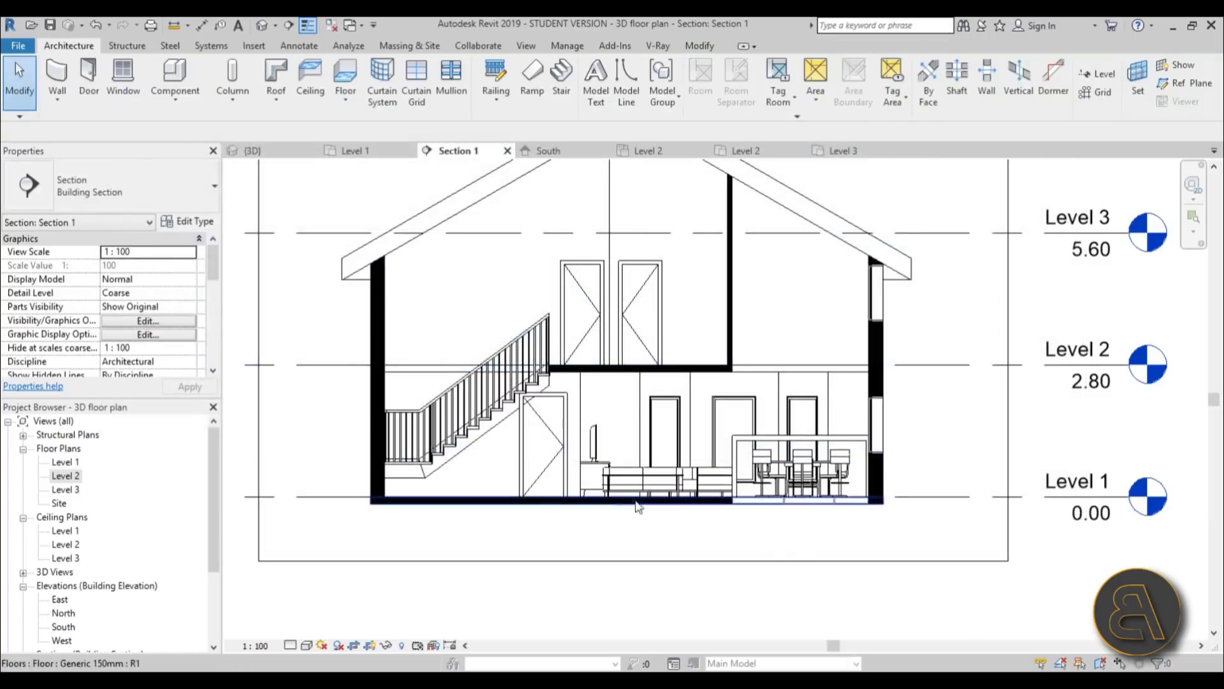
Step: Give the Generic 150mm 2 floor type under the dining area a solid coarse scale fill pattern
left_click(790, 504)
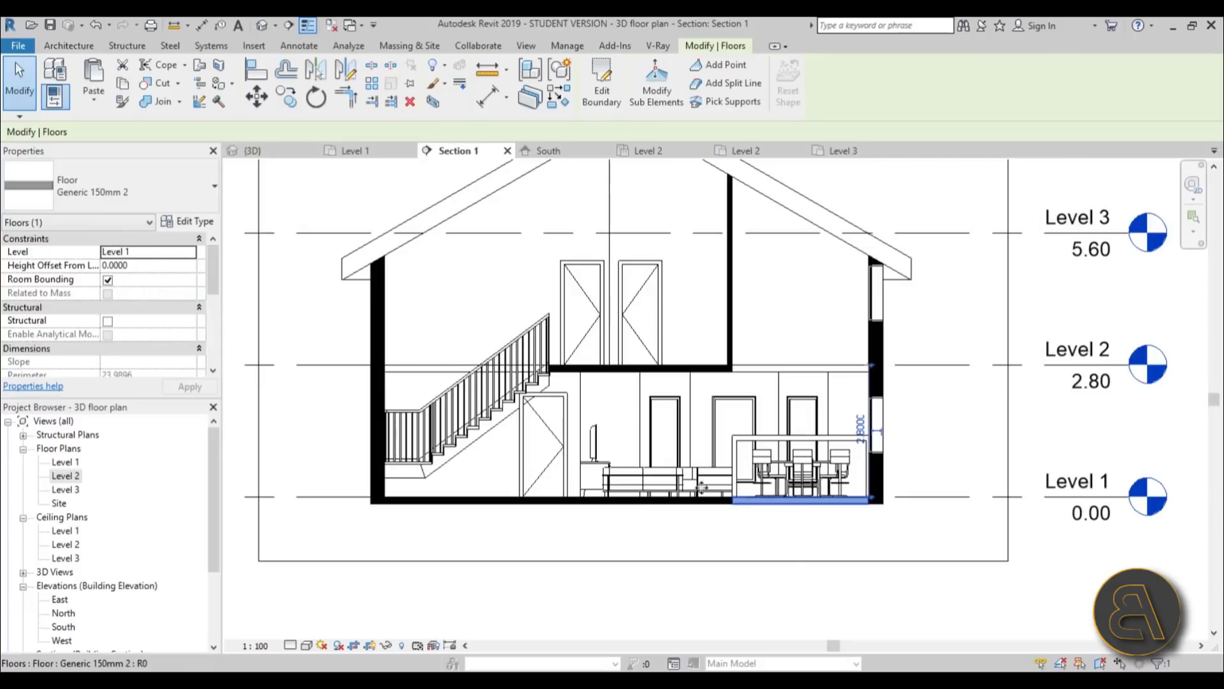
left_click(194, 222)
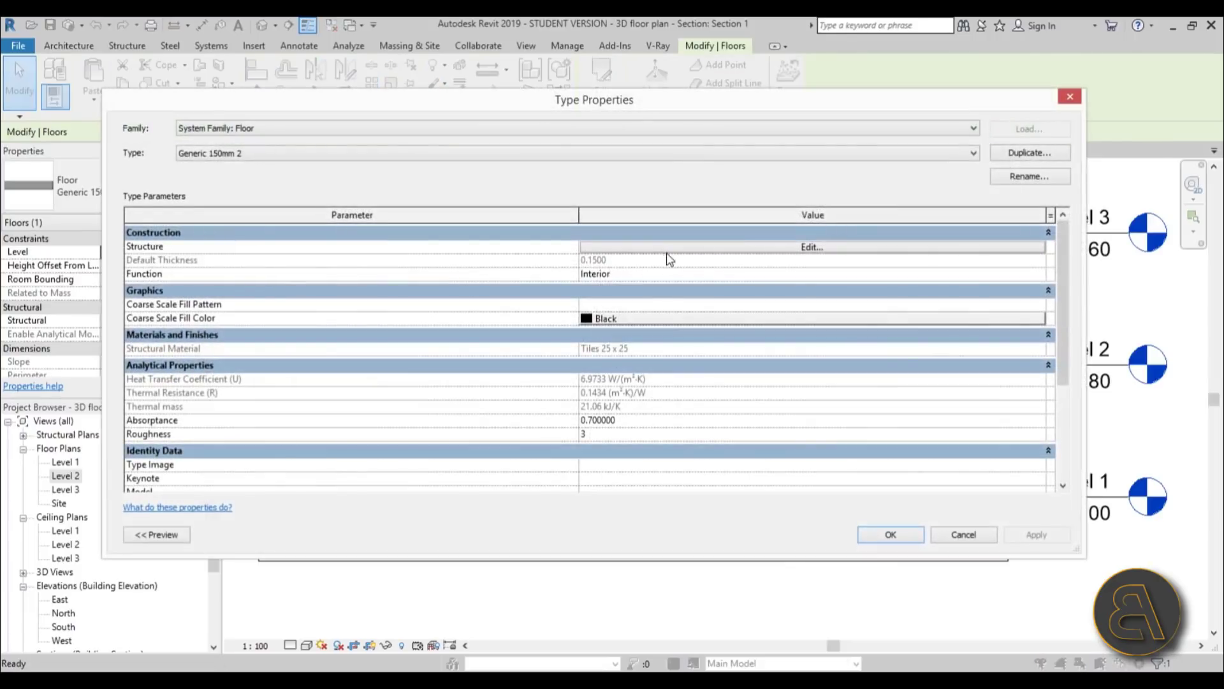
left_click(1039, 306)
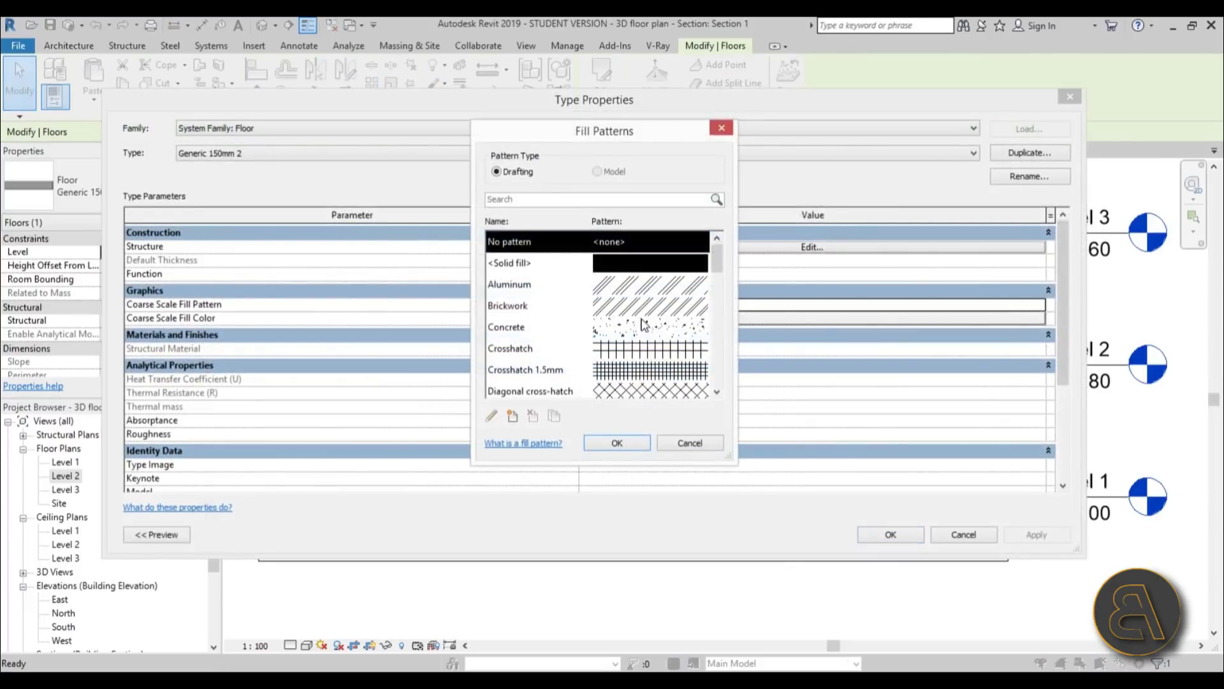
left_click(637, 262)
left_click(617, 443)
left_click(1033, 535)
left_click(891, 534)
Step: Apply a solid coarse scale fill pattern to the Generic - 400mm roof type
scroll(524, 213, "up", 2)
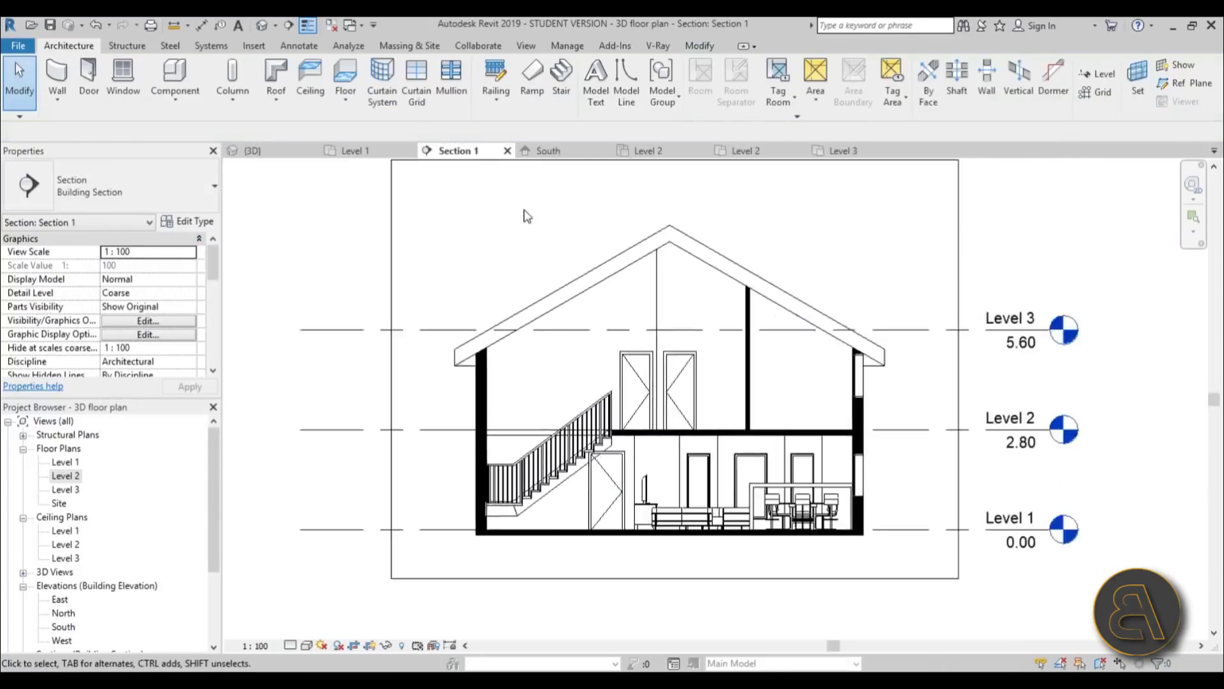
left_click(591, 288)
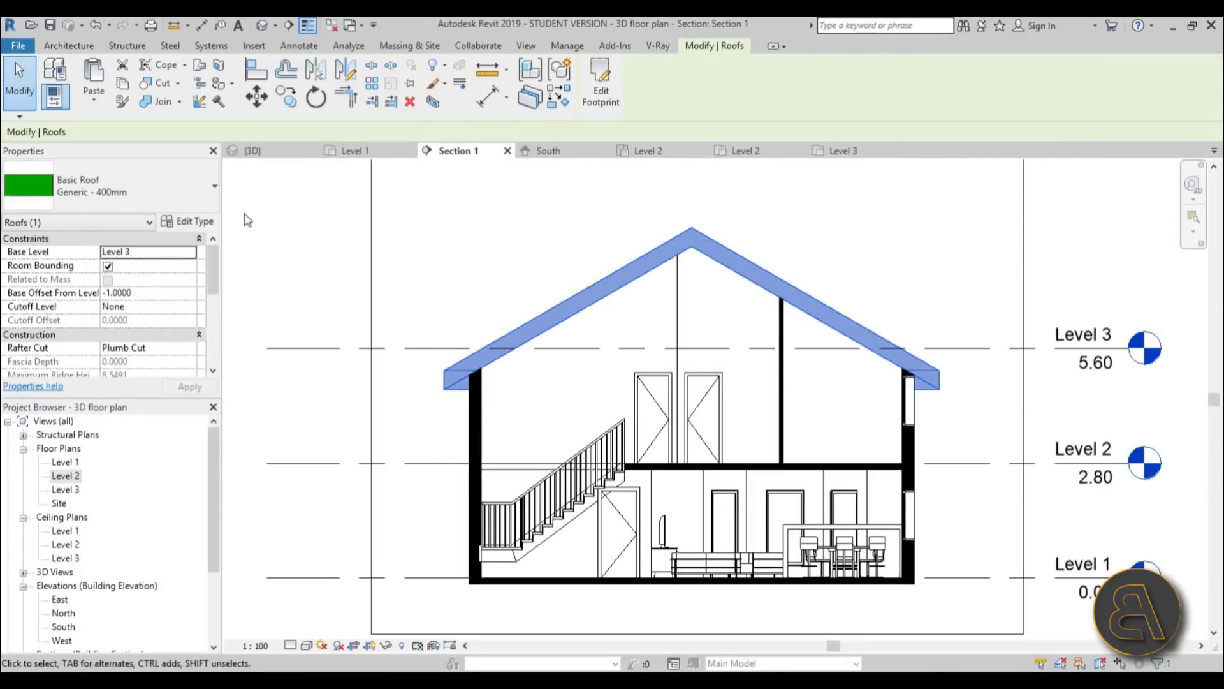
left_click(195, 221)
left_click(759, 290)
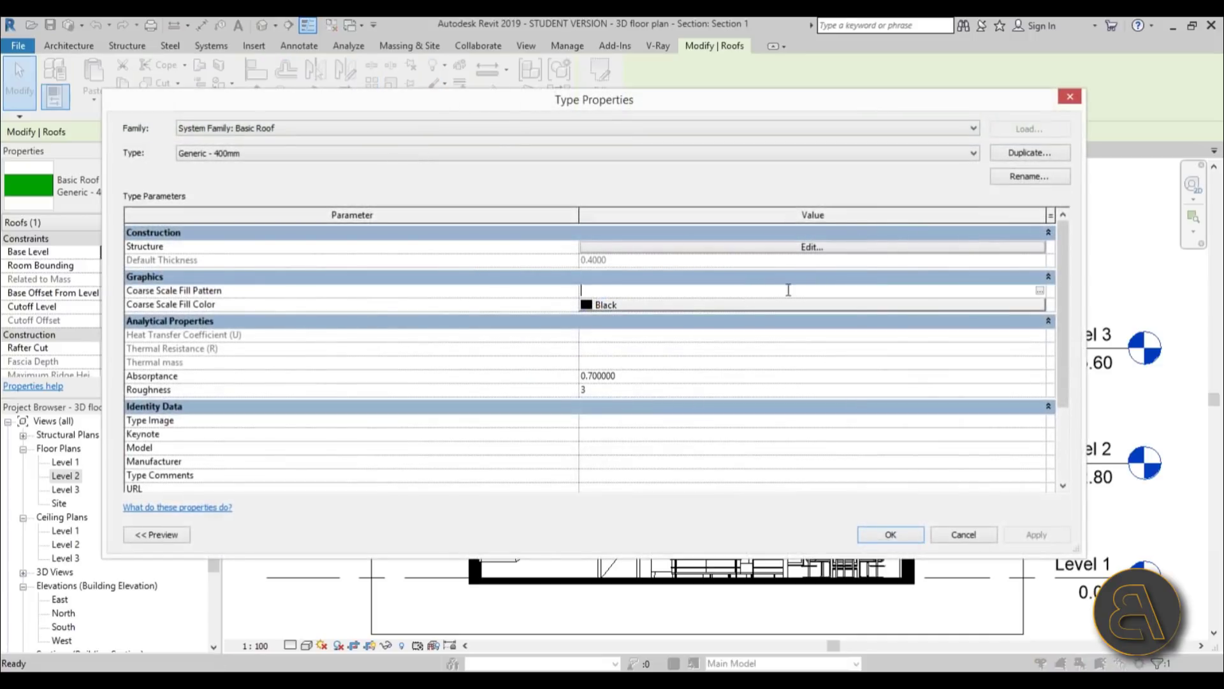
left_click(1041, 291)
left_click(510, 263)
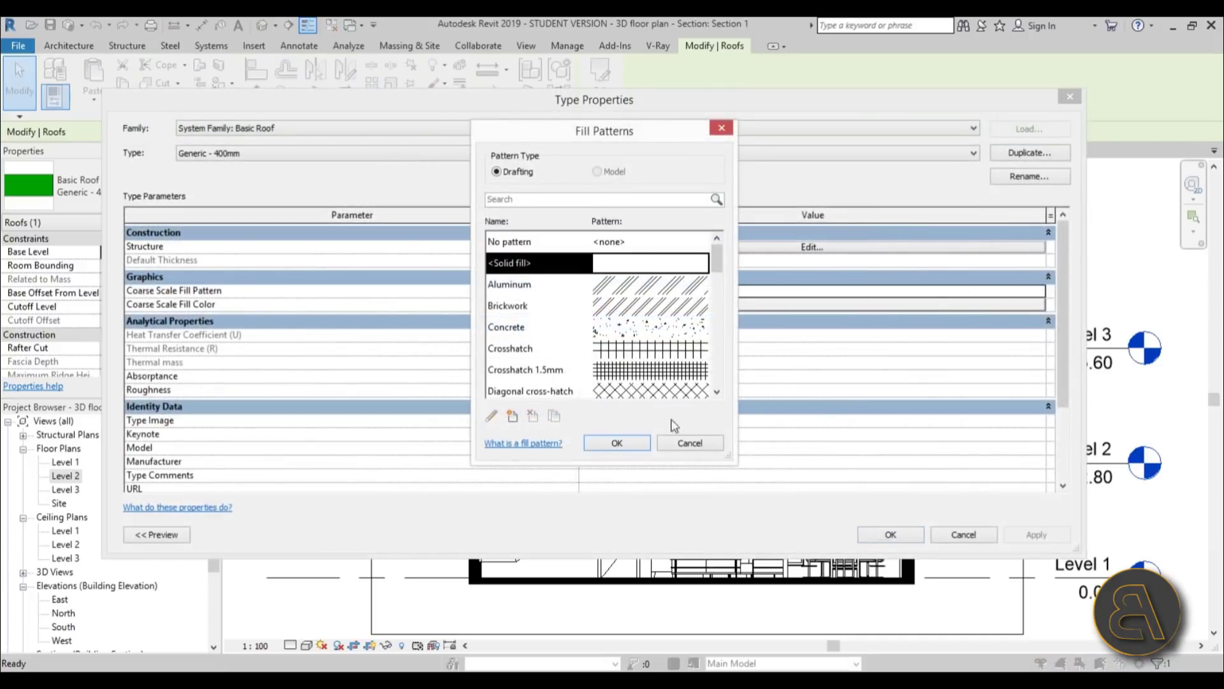
left_click(617, 443)
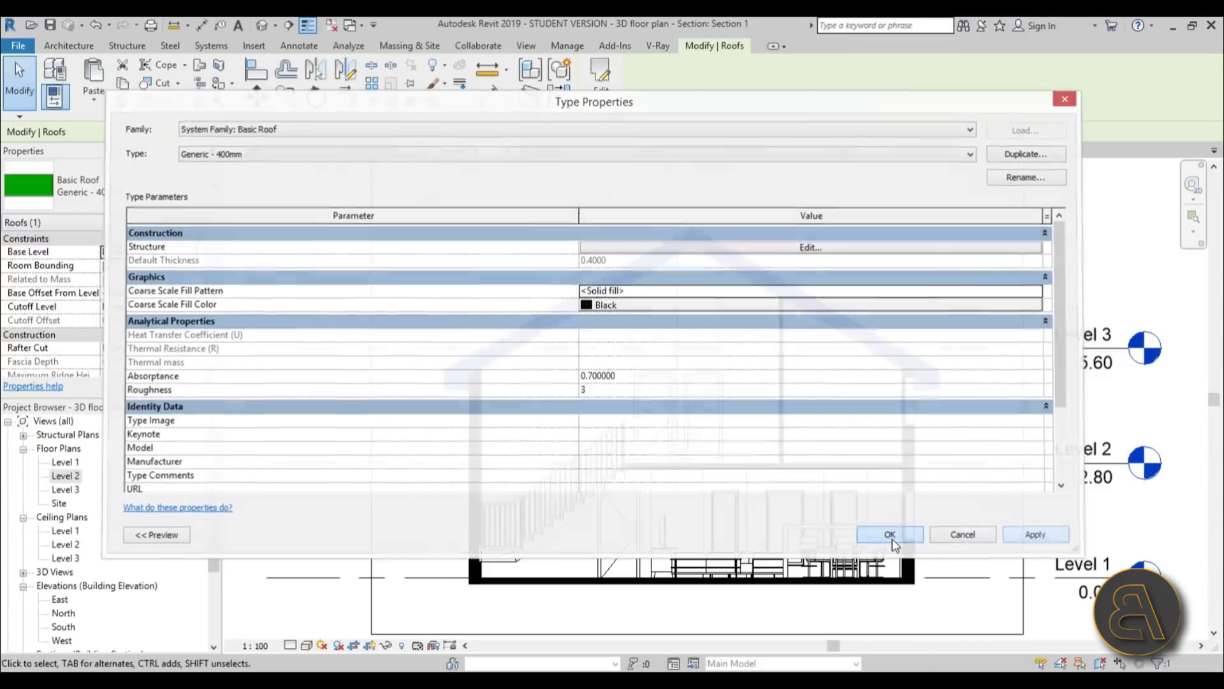
left_click(891, 534)
left_click(979, 532)
scroll(976, 519, "down", 3)
scroll(702, 424, "up", 3)
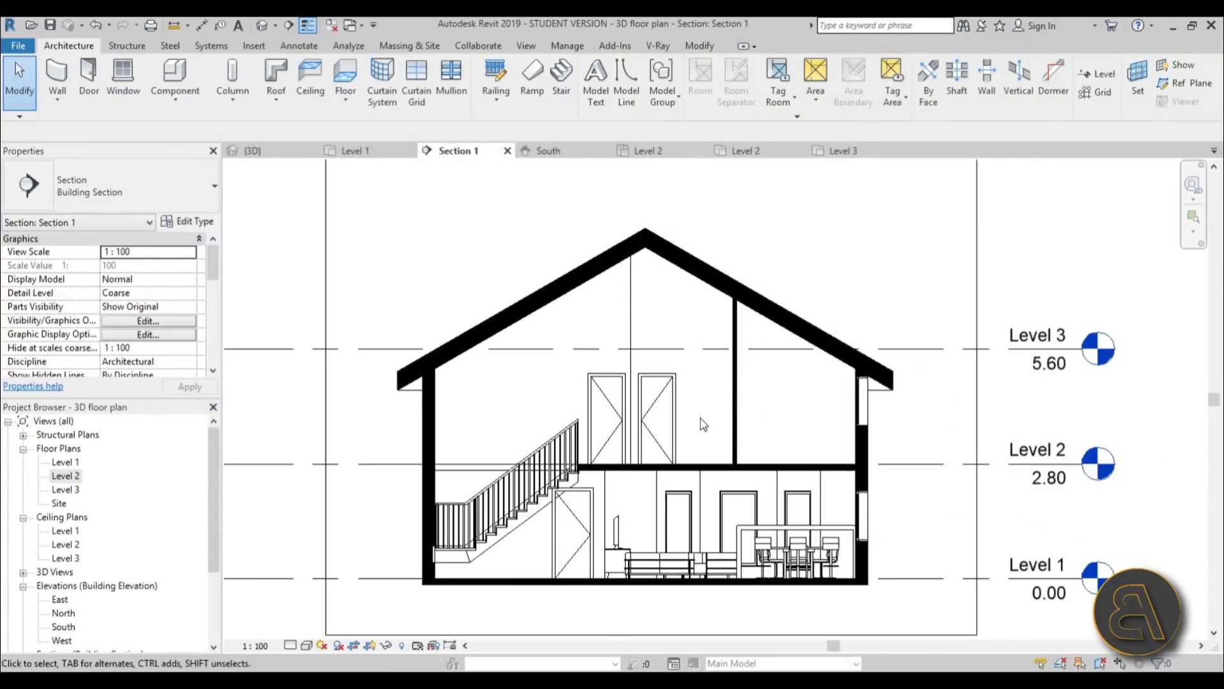
middle_click_drag(779, 430, 763, 406)
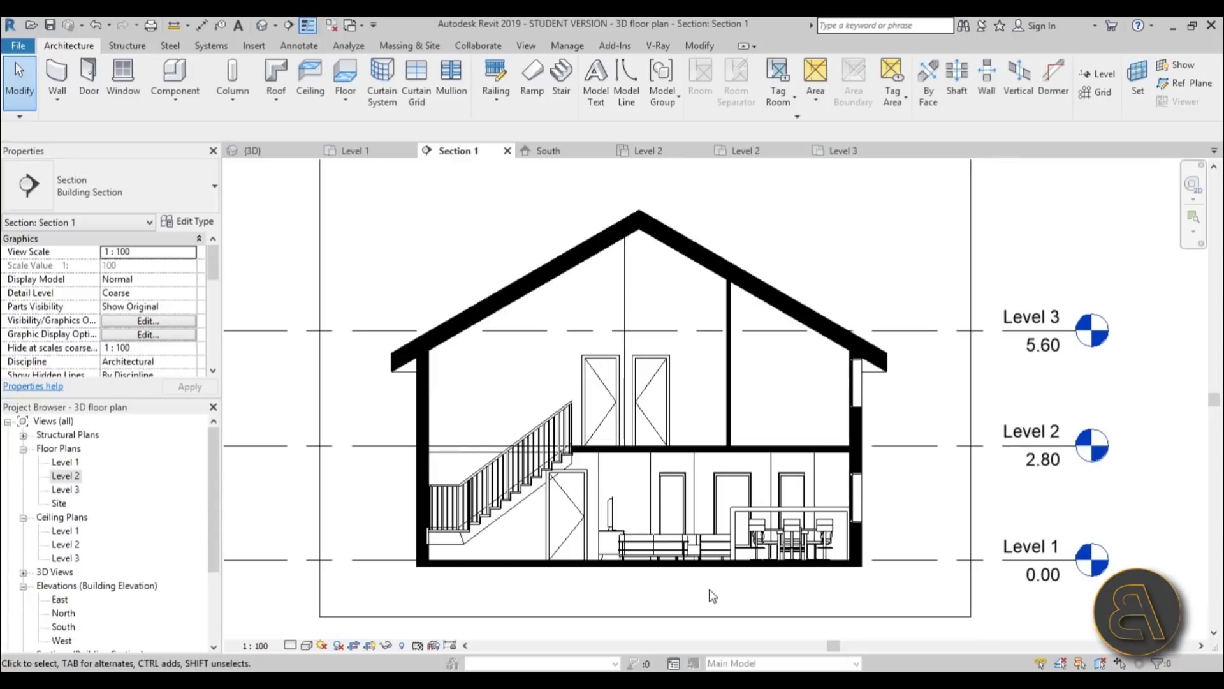
Step: Turn on cast shadows and ambient shadows in the section's graphic display options
left_click(306, 645)
left_click(338, 530)
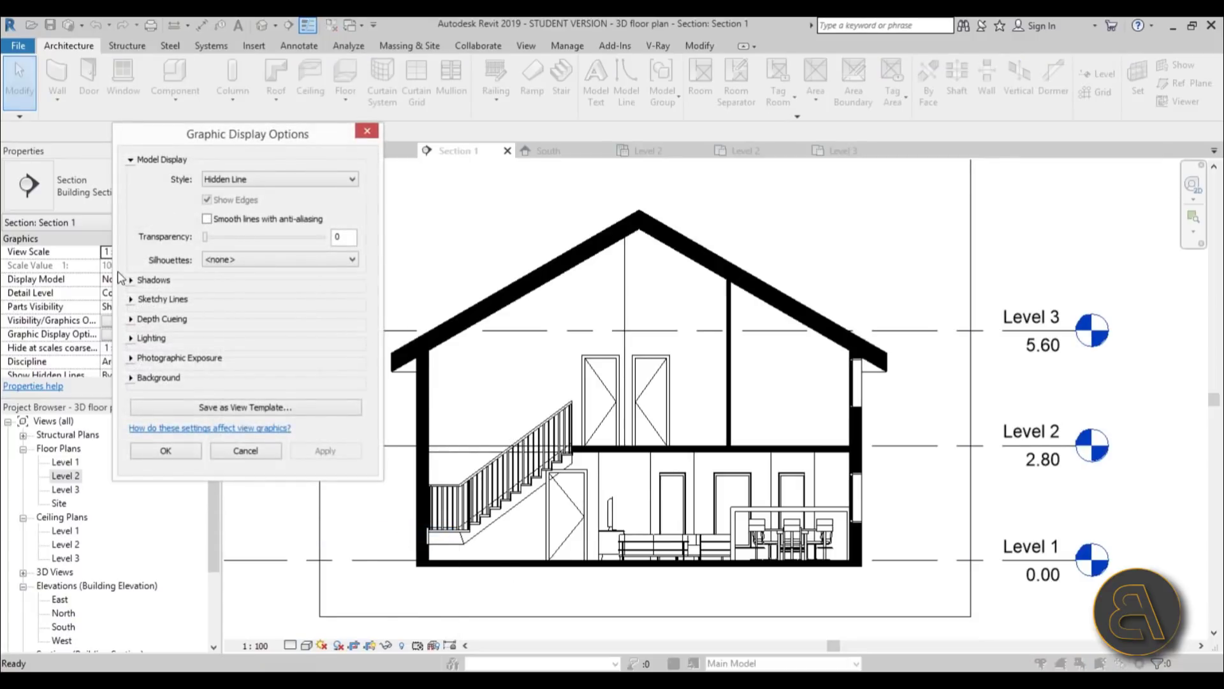
left_click(130, 281)
left_click(207, 291)
left_click(217, 309)
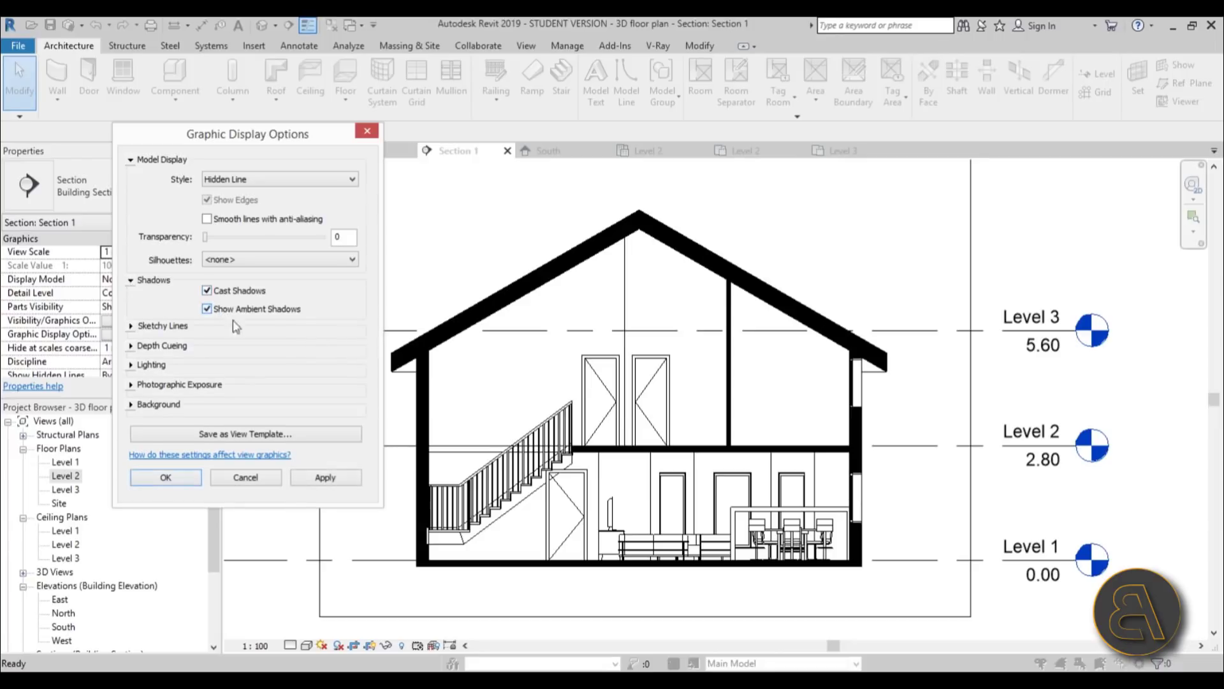
left_click(316, 477)
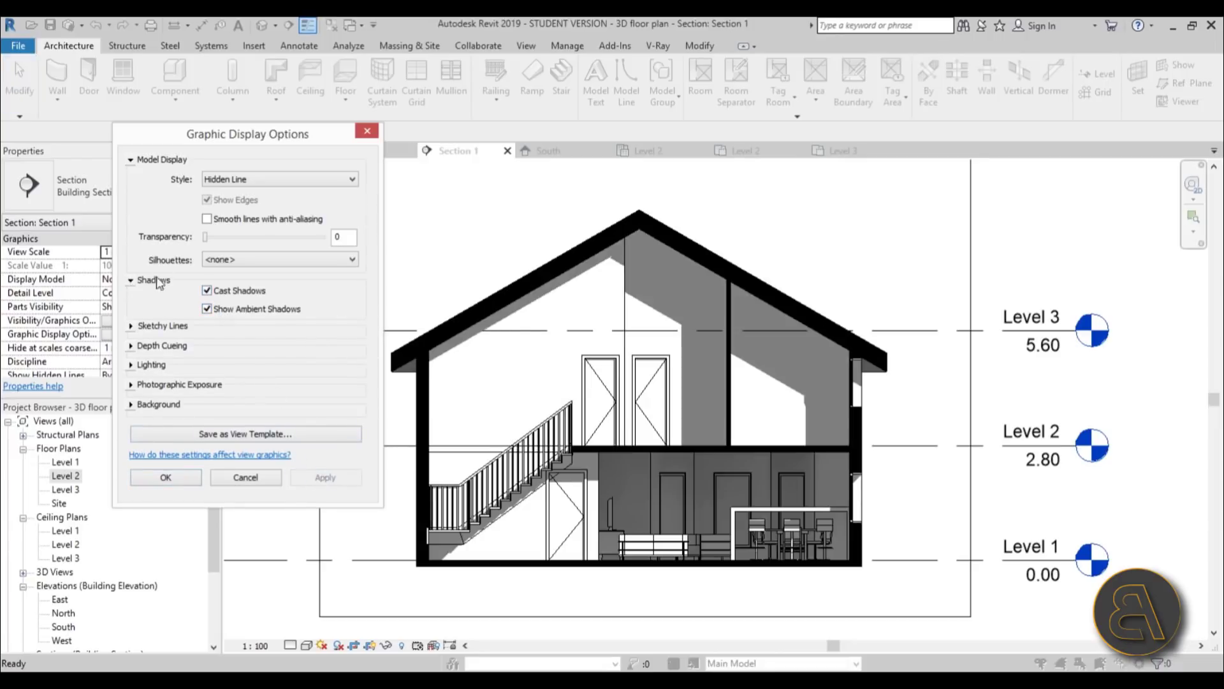
Step: Soften the section's lighting by setting ambient light to 40 and shadows to 30
left_click(132, 366)
left_click(263, 455)
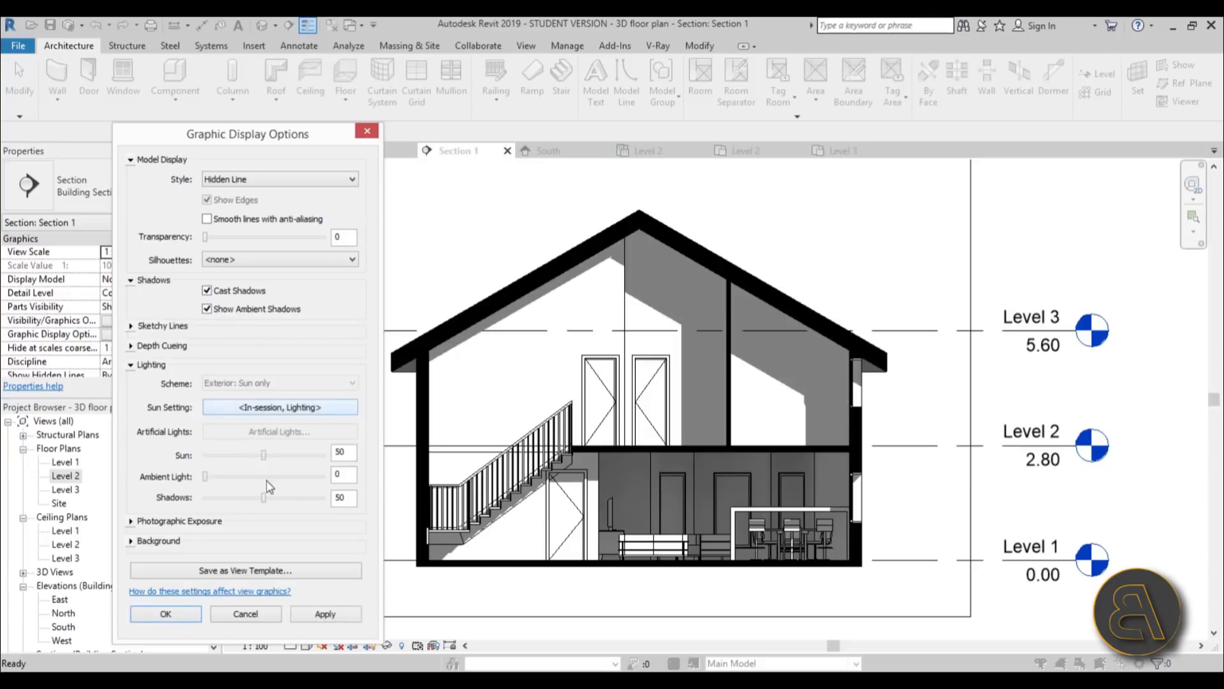
left_click(237, 499)
left_click(325, 613)
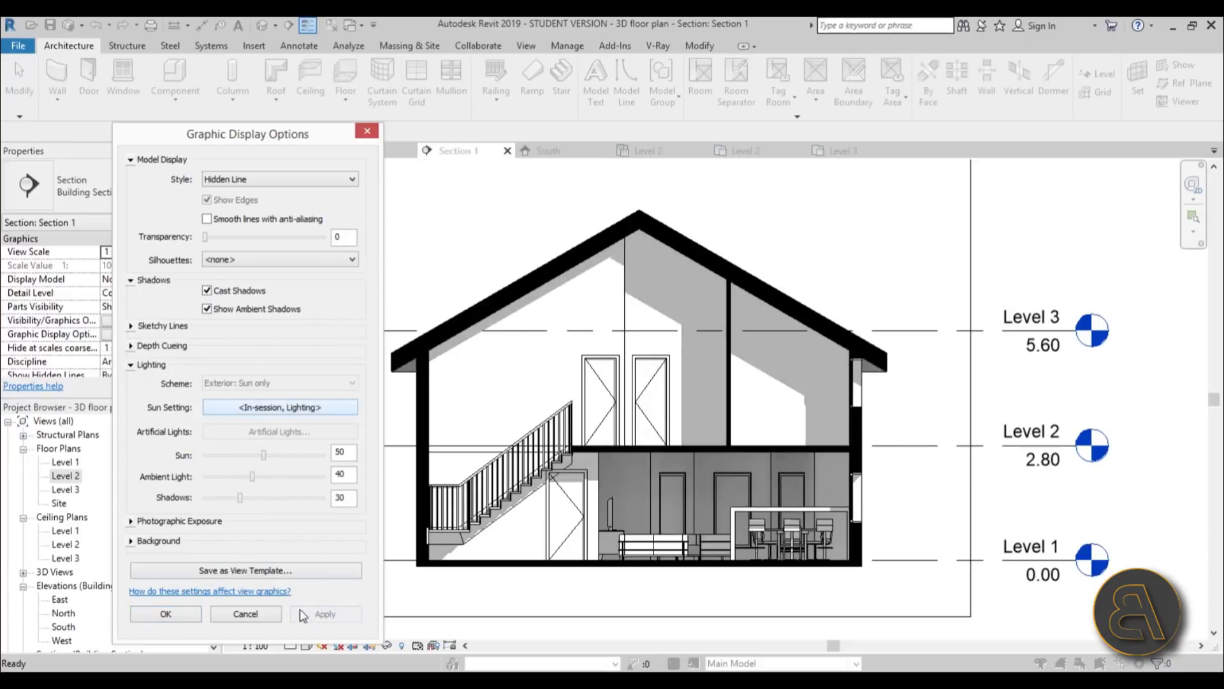
left_click(181, 613)
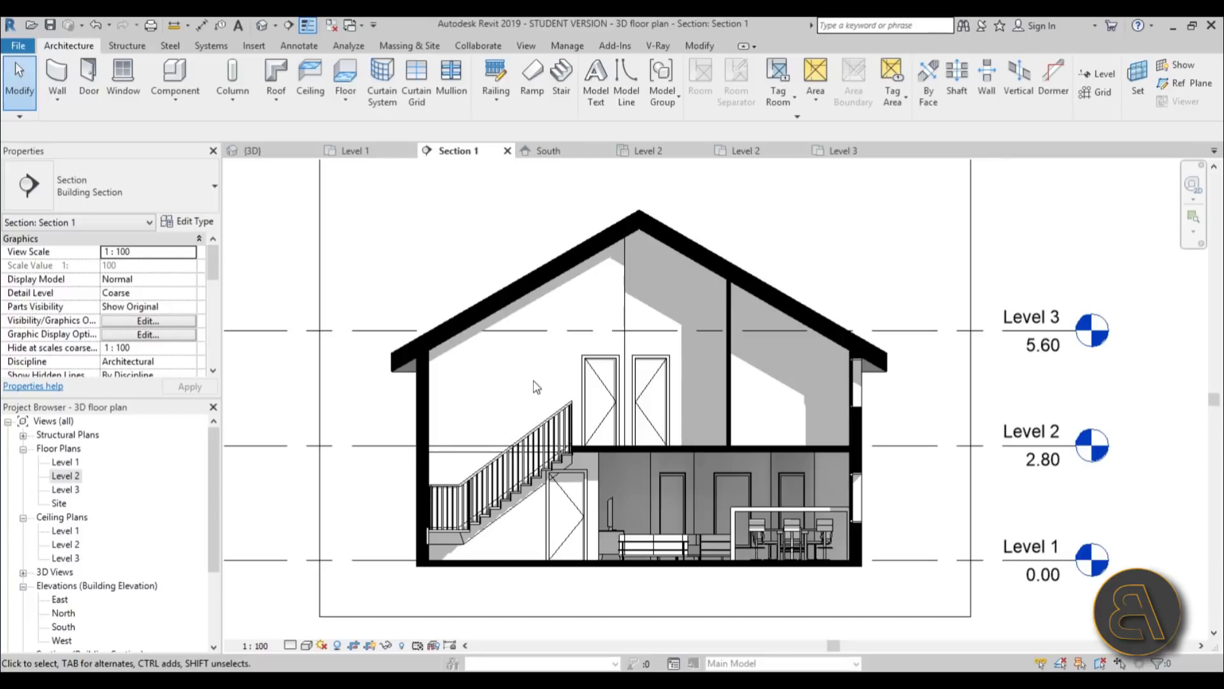
Step: Examine the house exterior from several sides in the default 3D view, and return to the Section 1 view
left_click(23, 572)
double_click(61, 585)
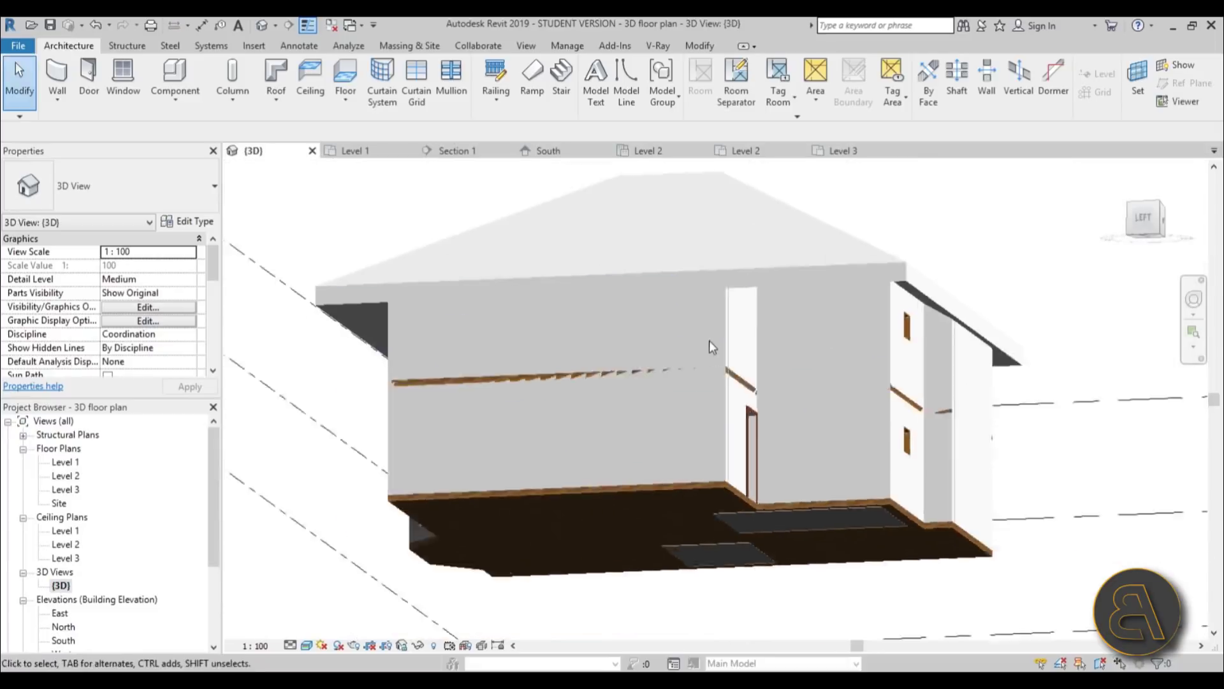
scroll(709, 339, "down", 5)
middle_click_drag(892, 472, 902, 301, "shift")
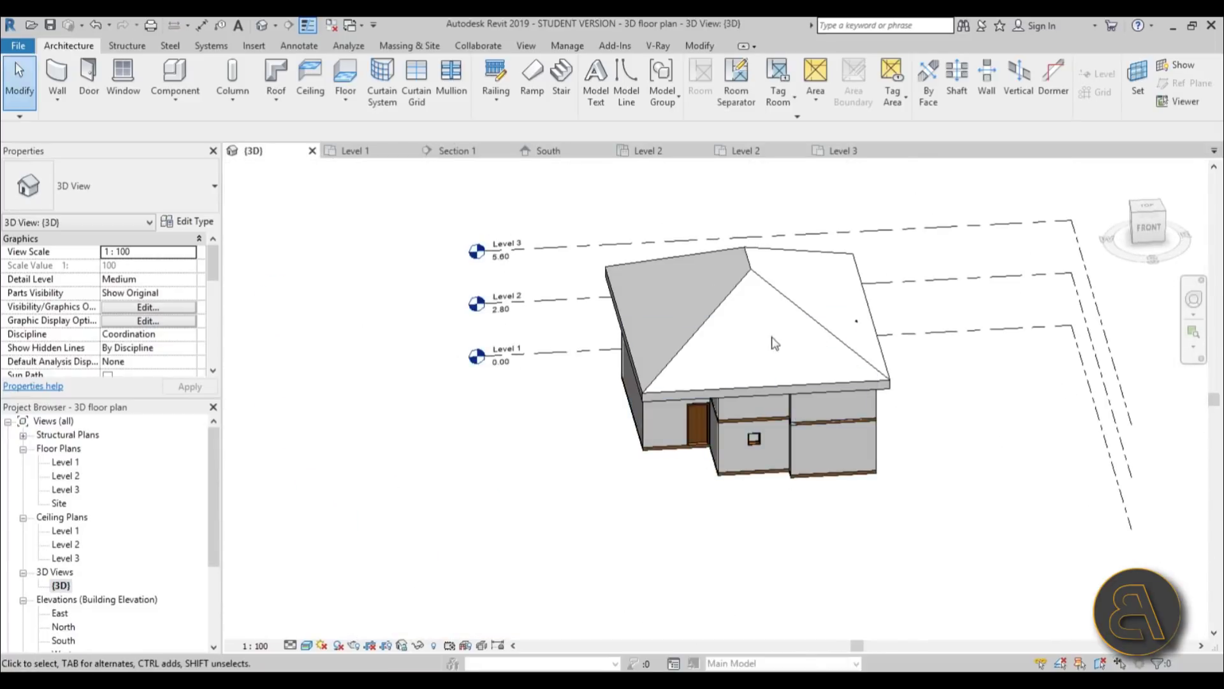
middle_click_drag(732, 555, 663, 550, "shift")
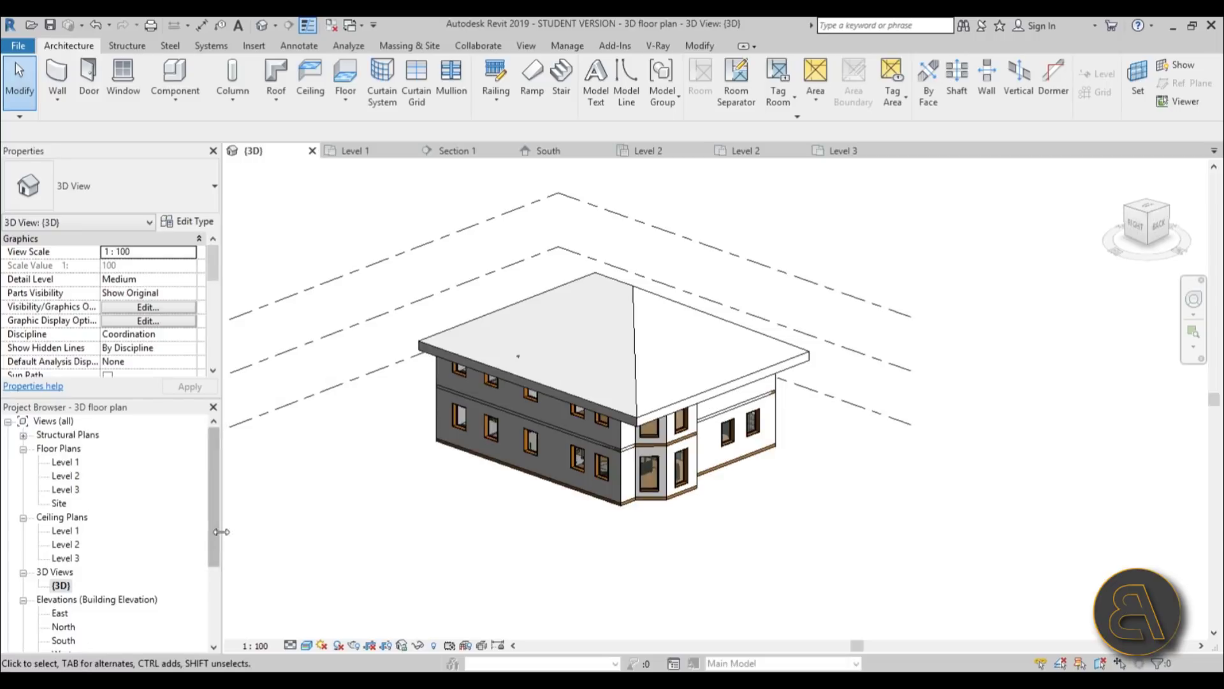
left_click_drag(216, 541, 210, 583)
double_click(70, 613)
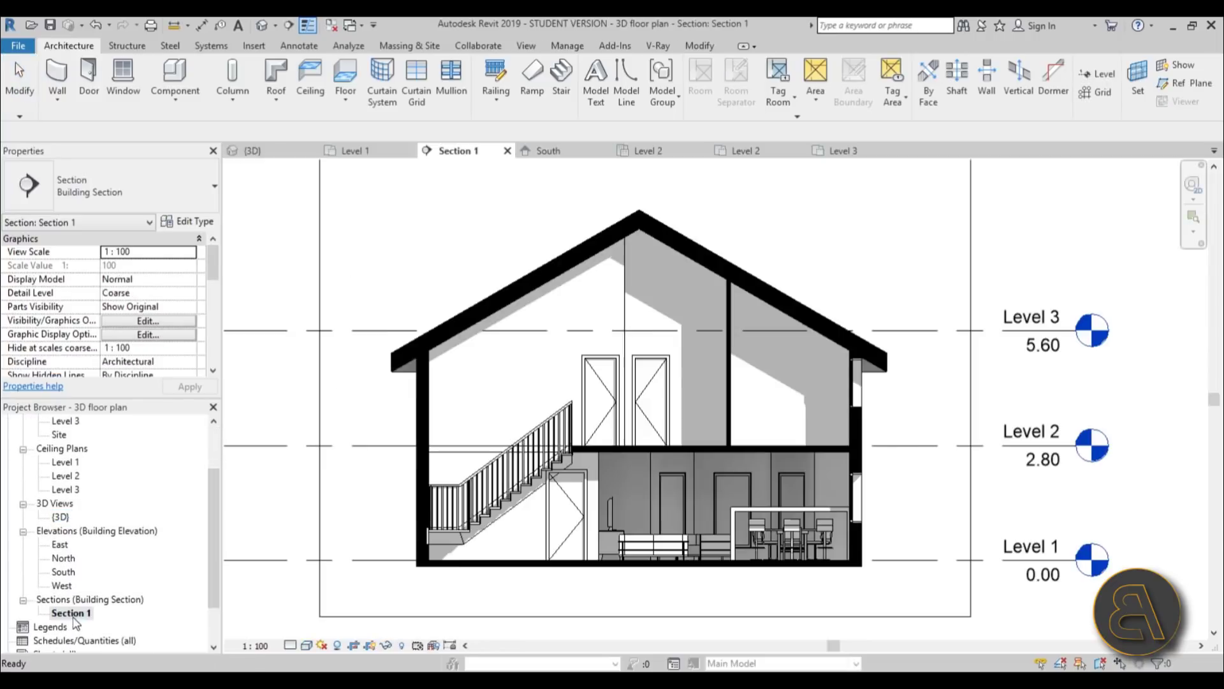
left_click(856, 497)
left_click(896, 519)
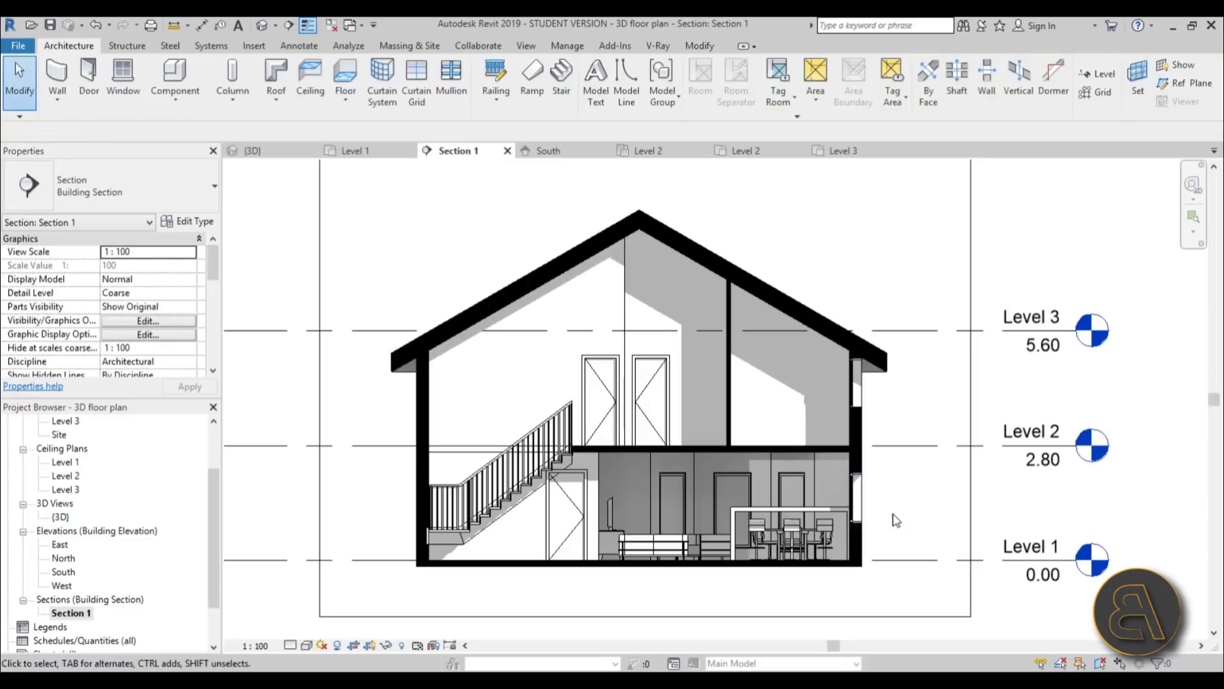